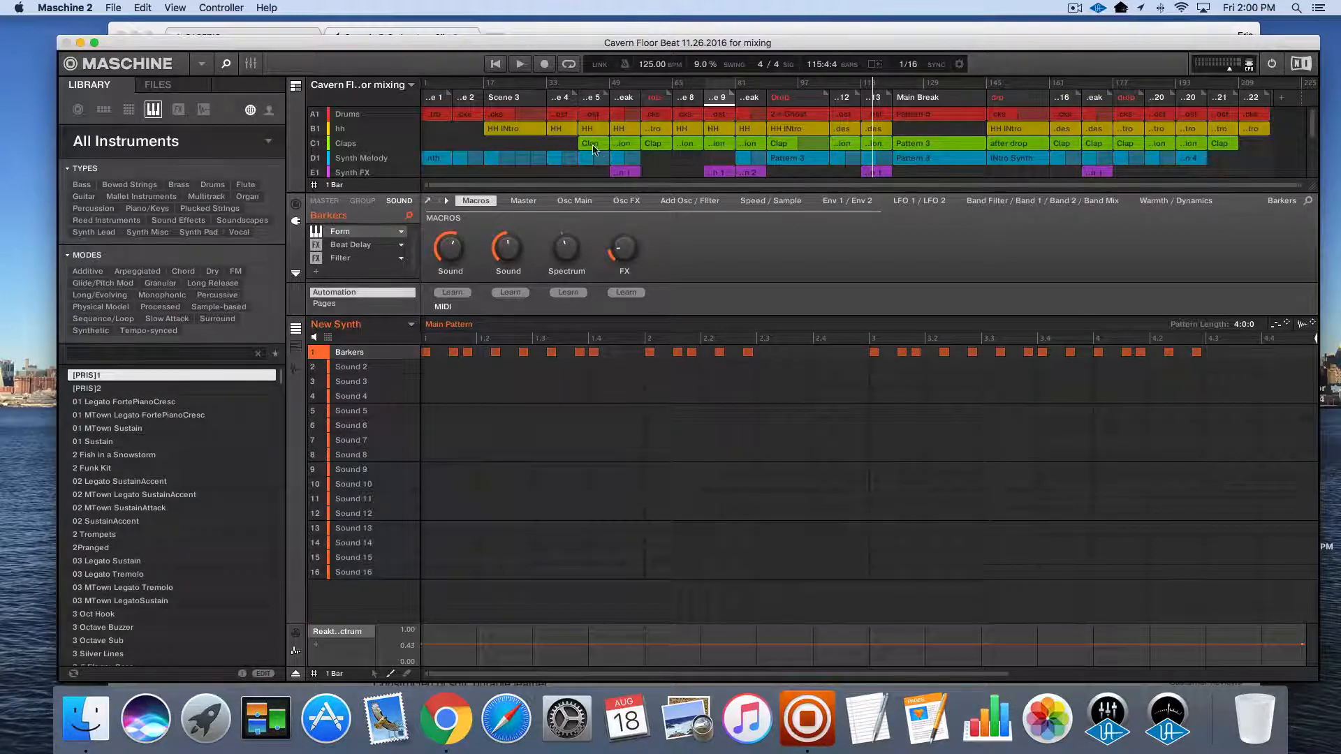
Go through the Drums, hh, Claps and Synth Melody groups to examine their sounds, patterns and effects
click(494, 65)
click(352, 116)
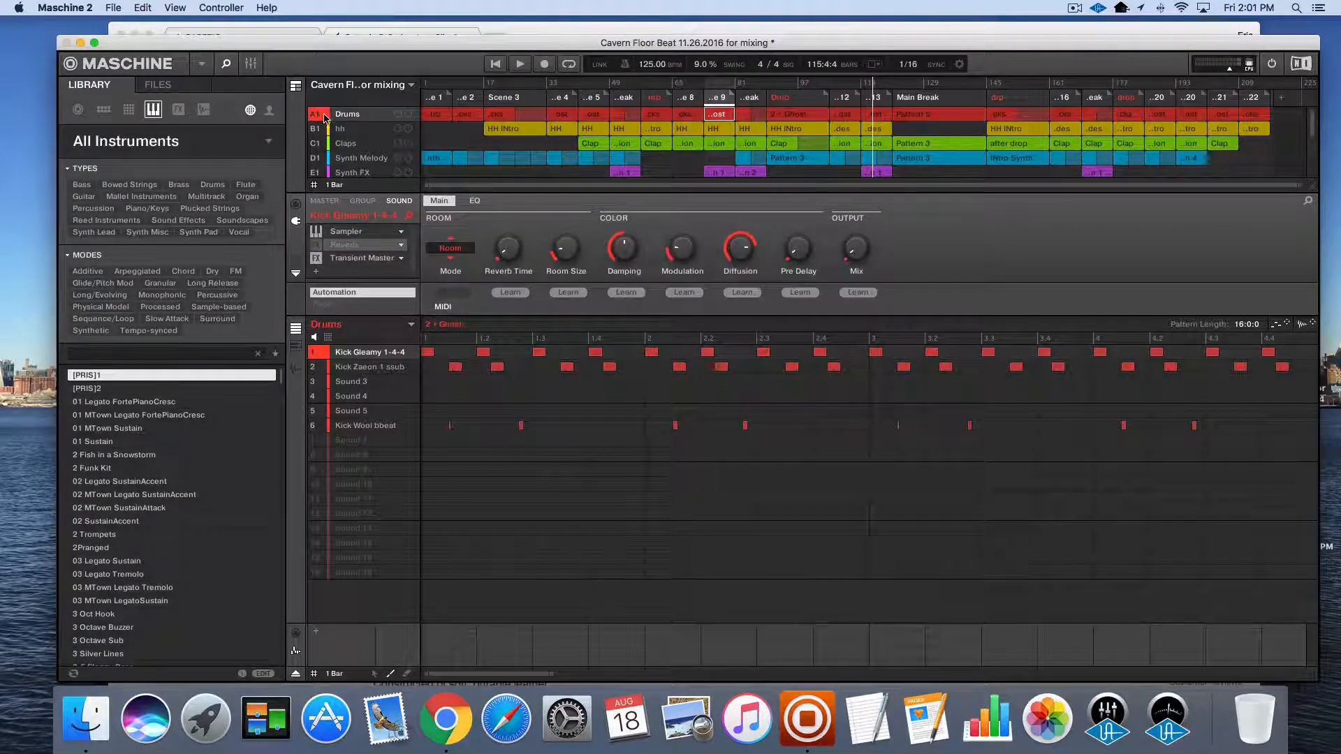
click(355, 130)
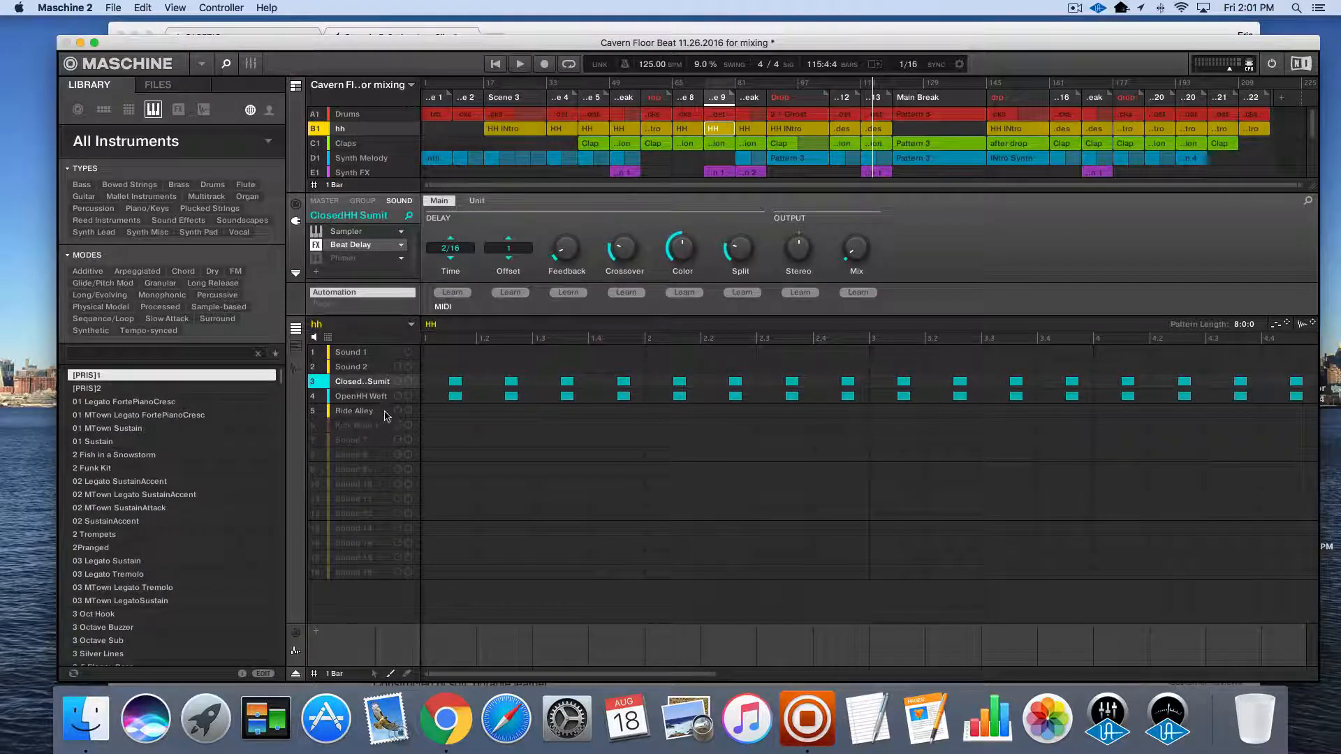
click(351, 145)
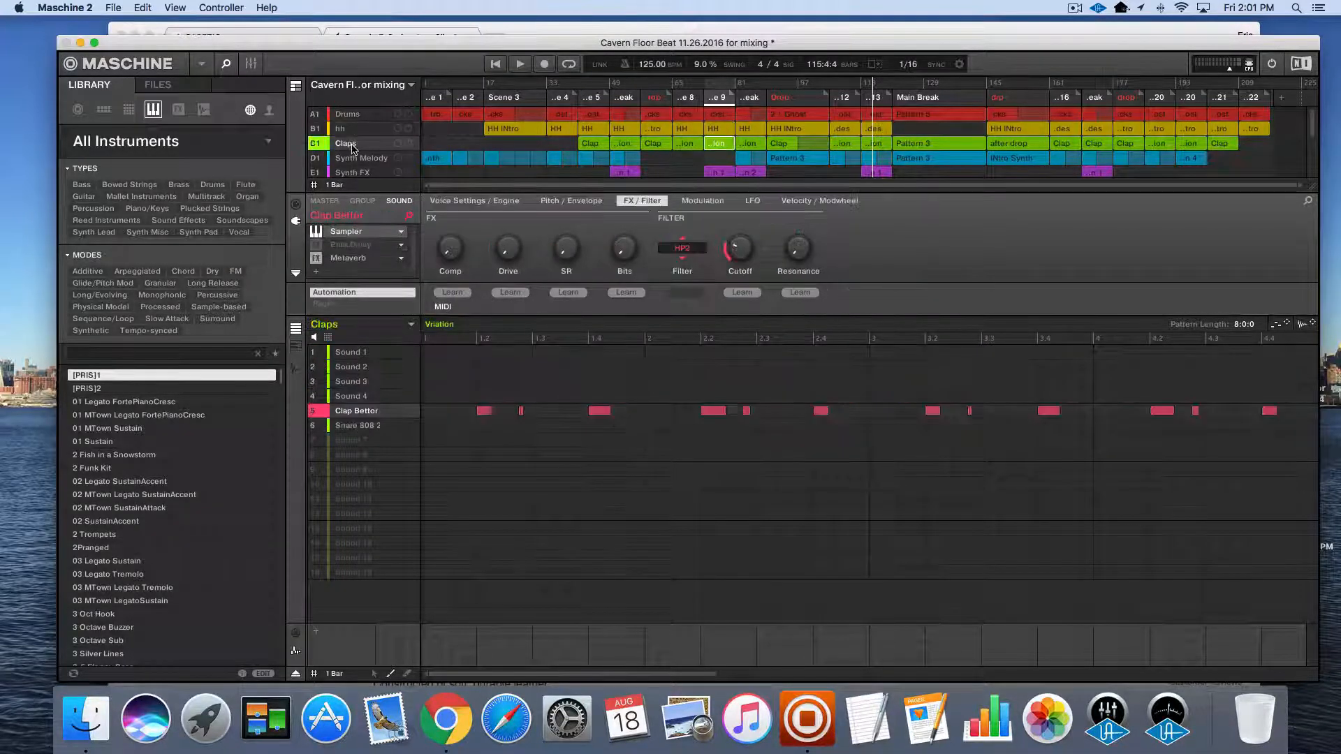
click(363, 159)
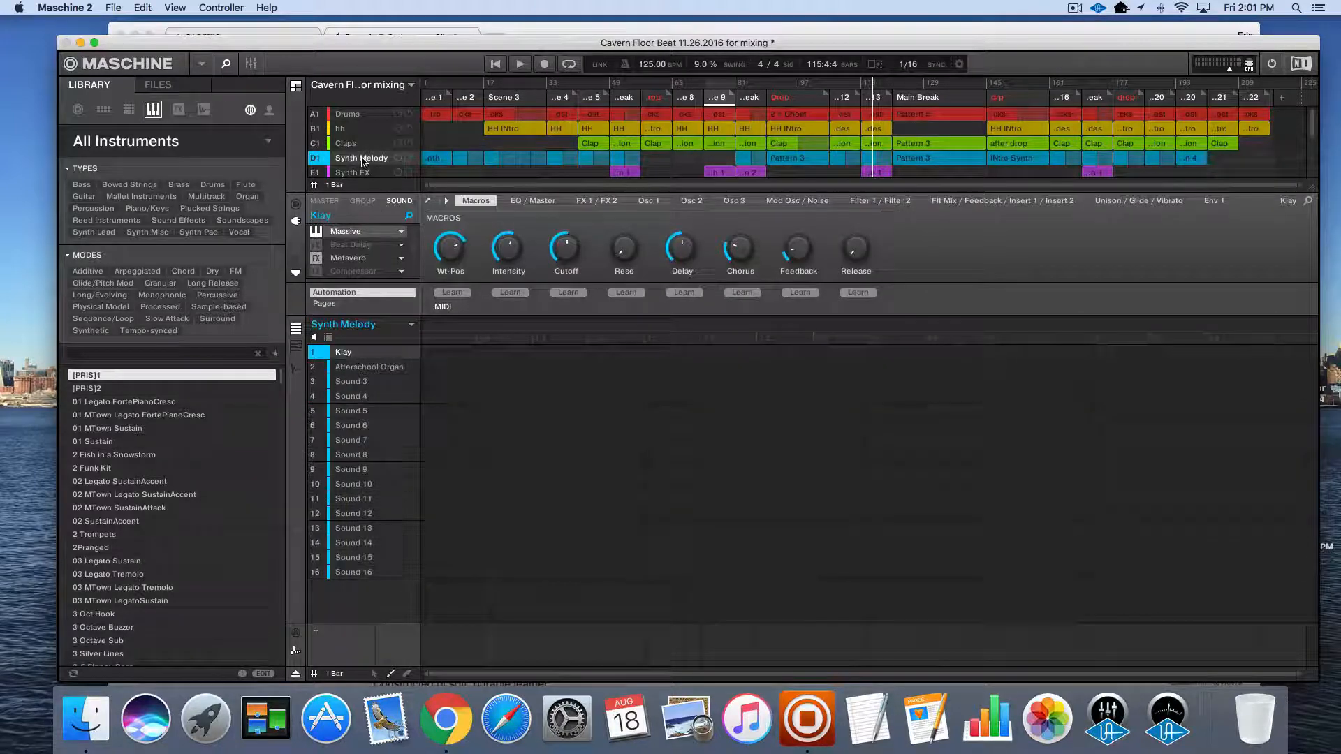
Examine the sounds and patterns in the Synth FX, Vox, Ambience, Shaker and New Synth groups
scroll(362, 160, down, 2)
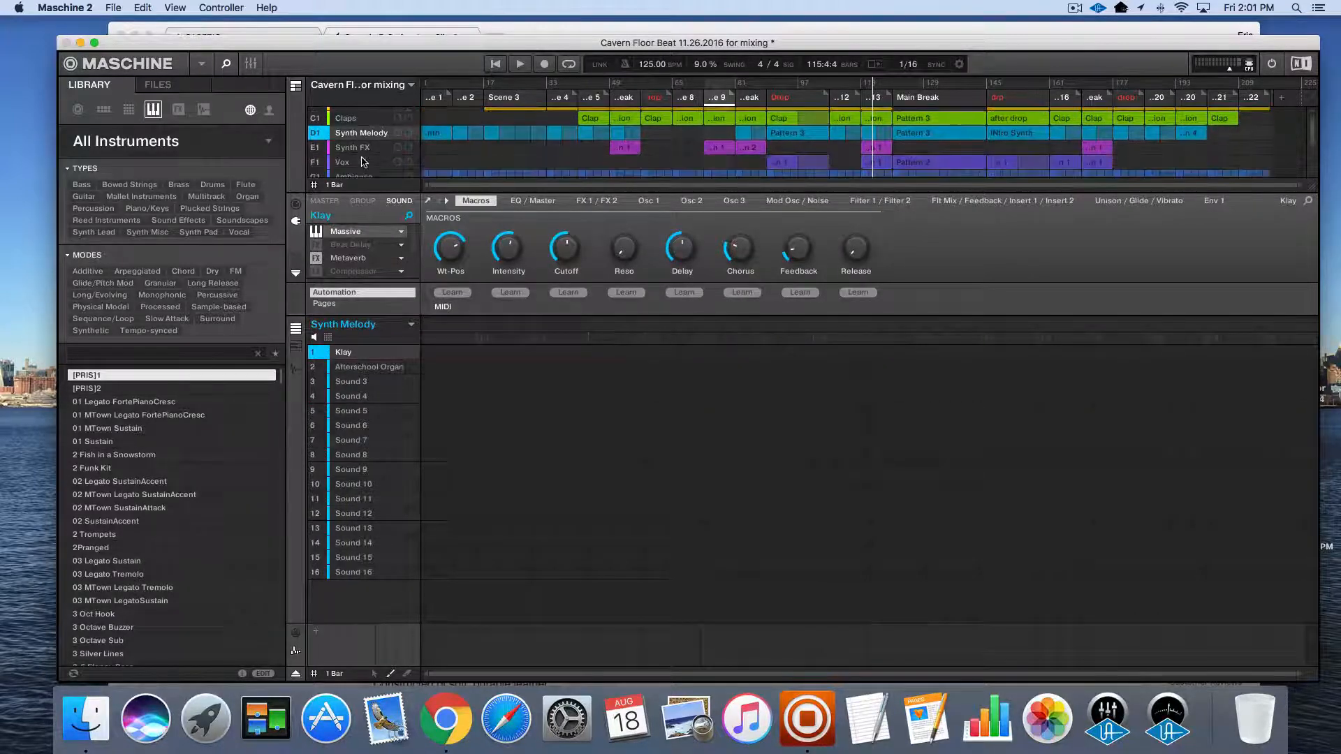
click(360, 150)
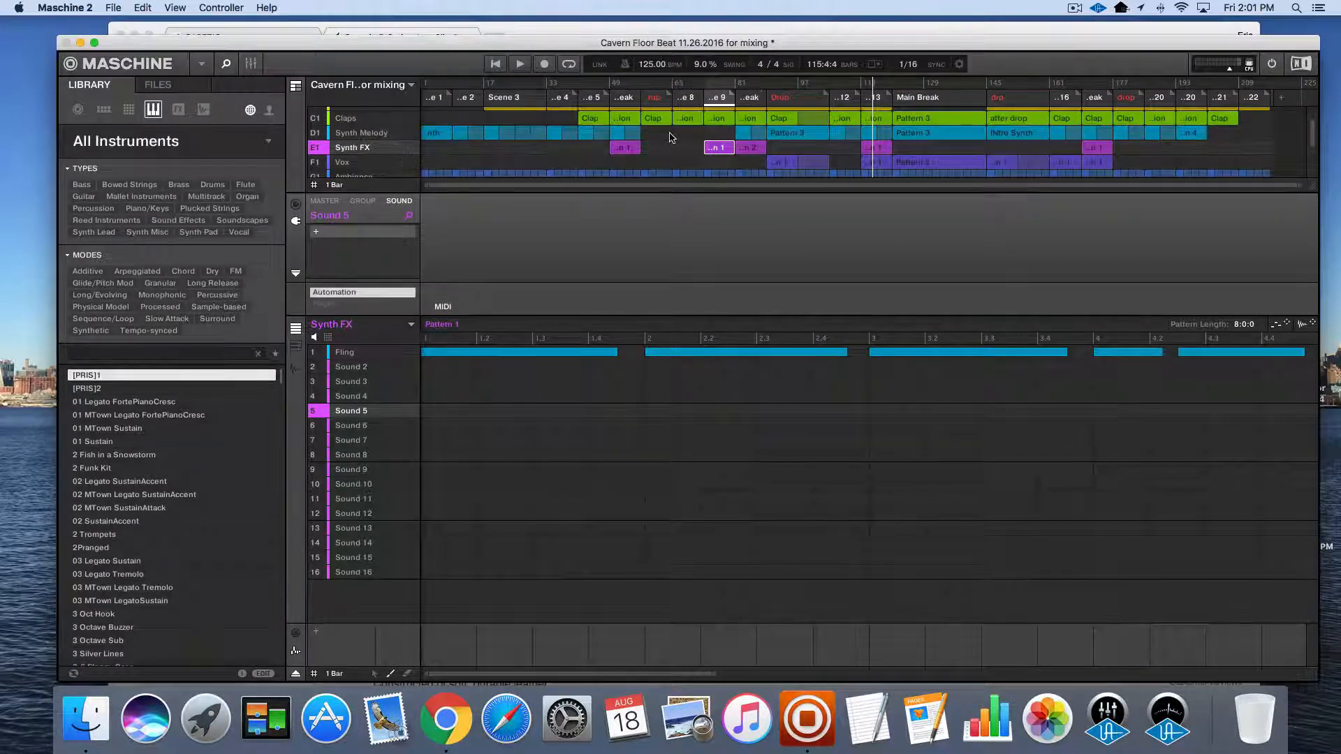
scroll(670, 137, down, 1)
scroll(670, 138, down, 1)
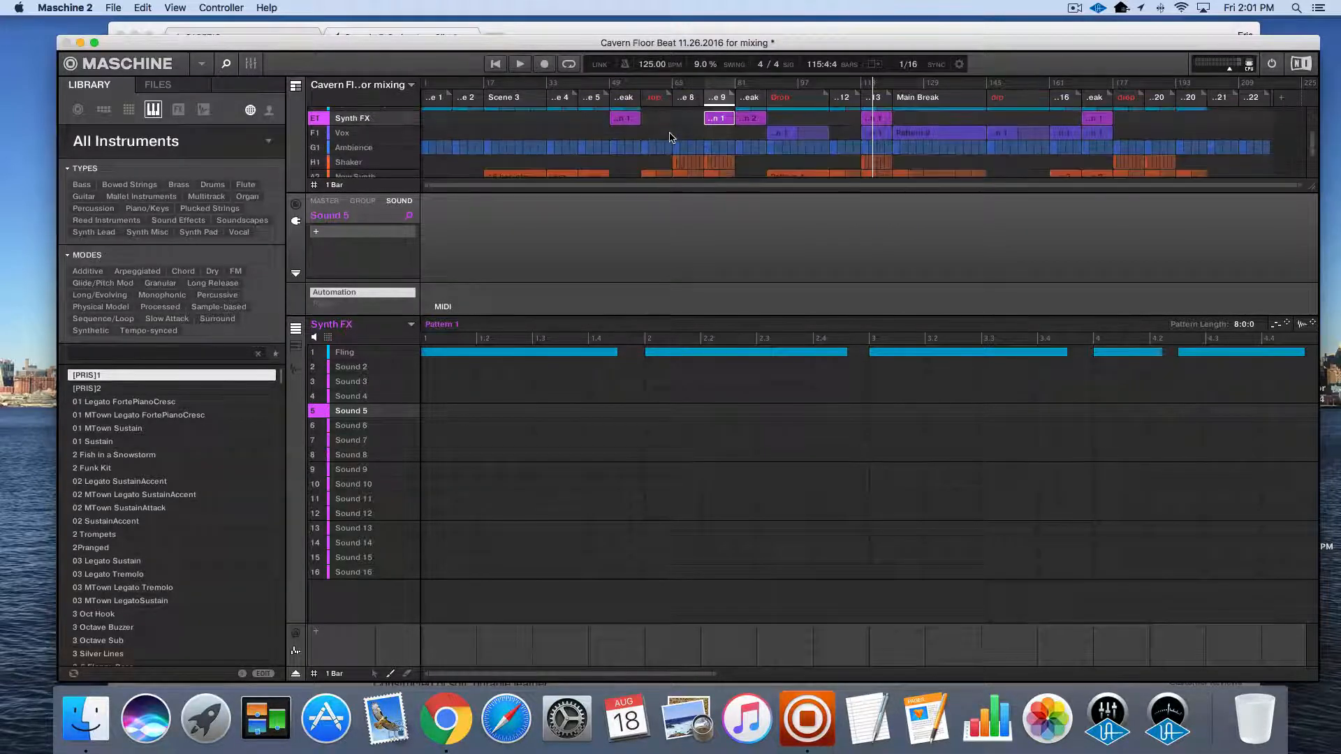
click(343, 138)
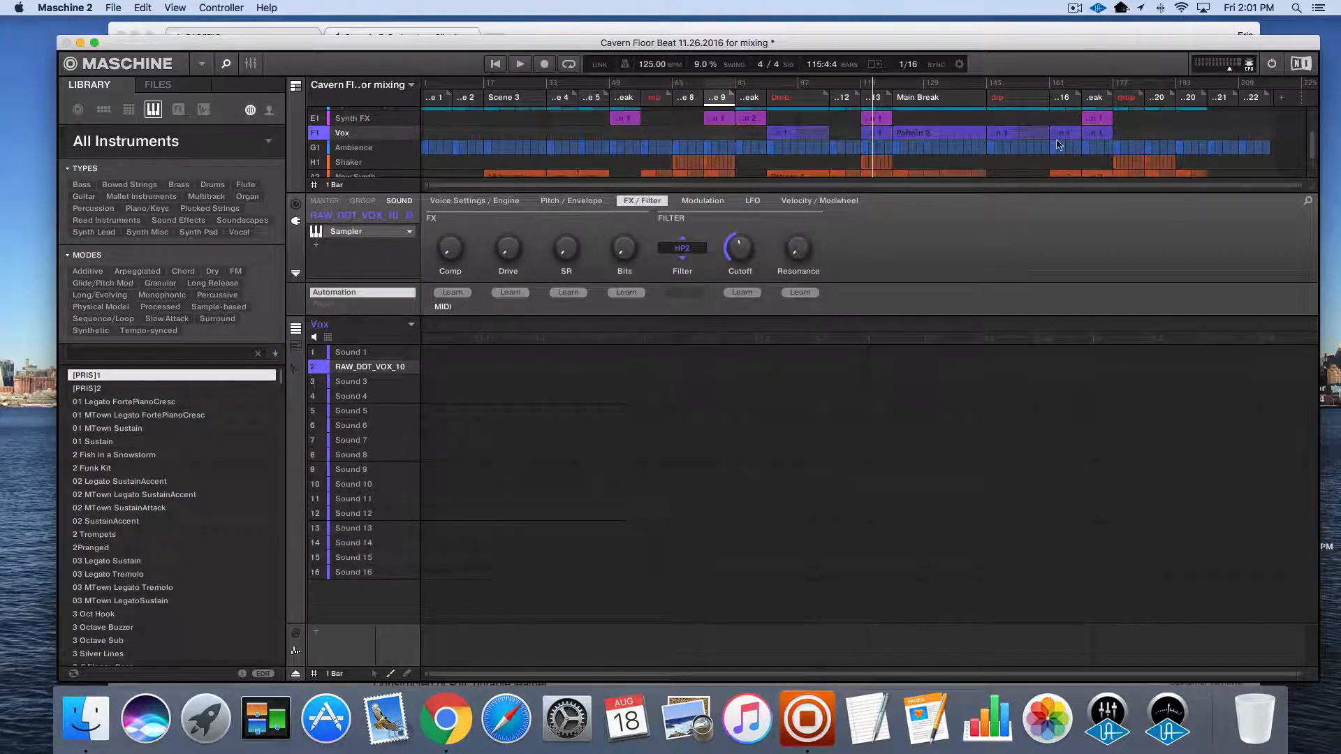
click(369, 146)
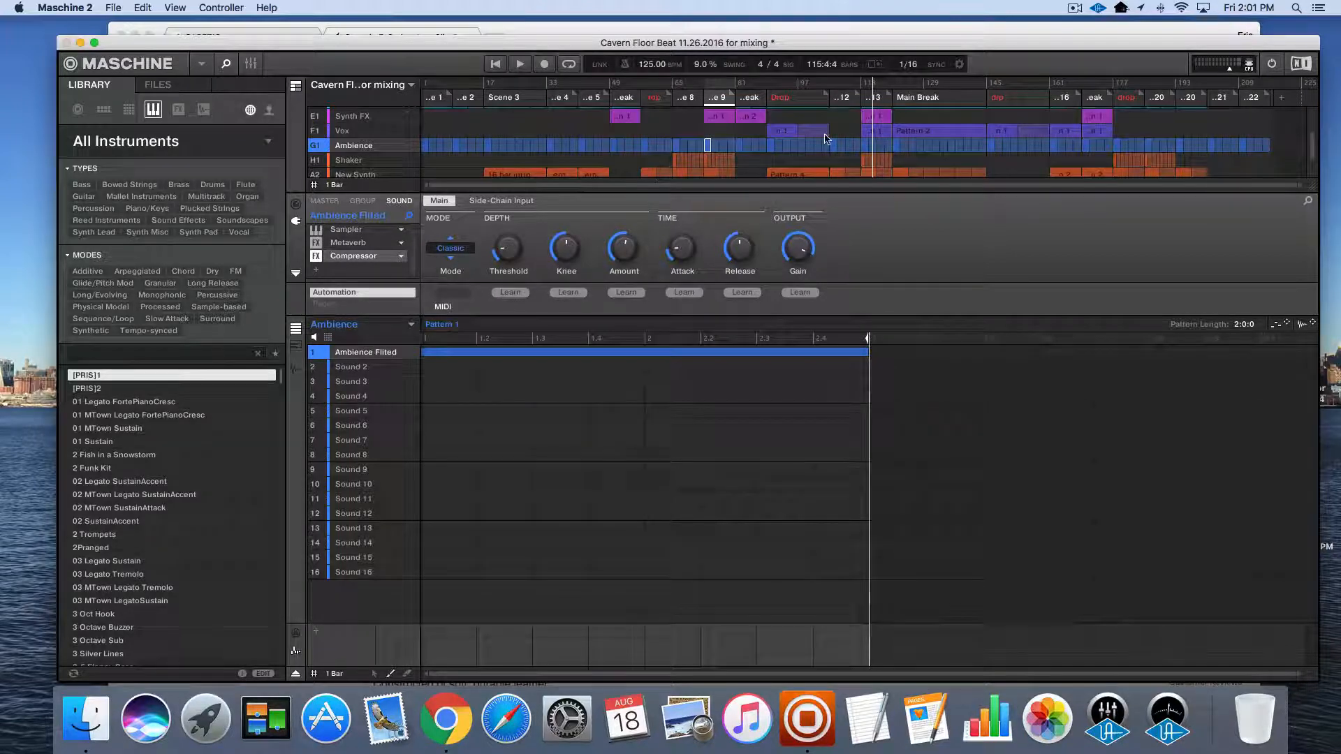
scroll(826, 138, down, 2)
scroll(826, 138, down, 1)
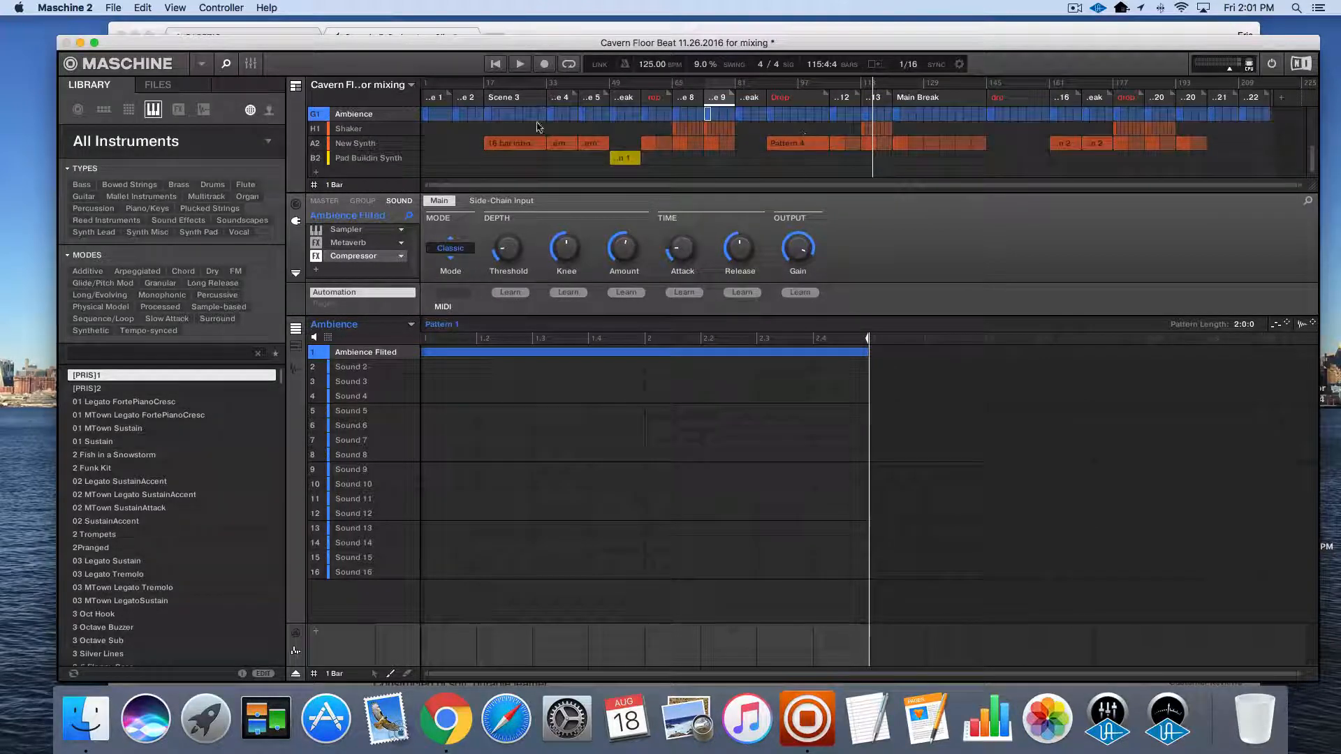
click(355, 130)
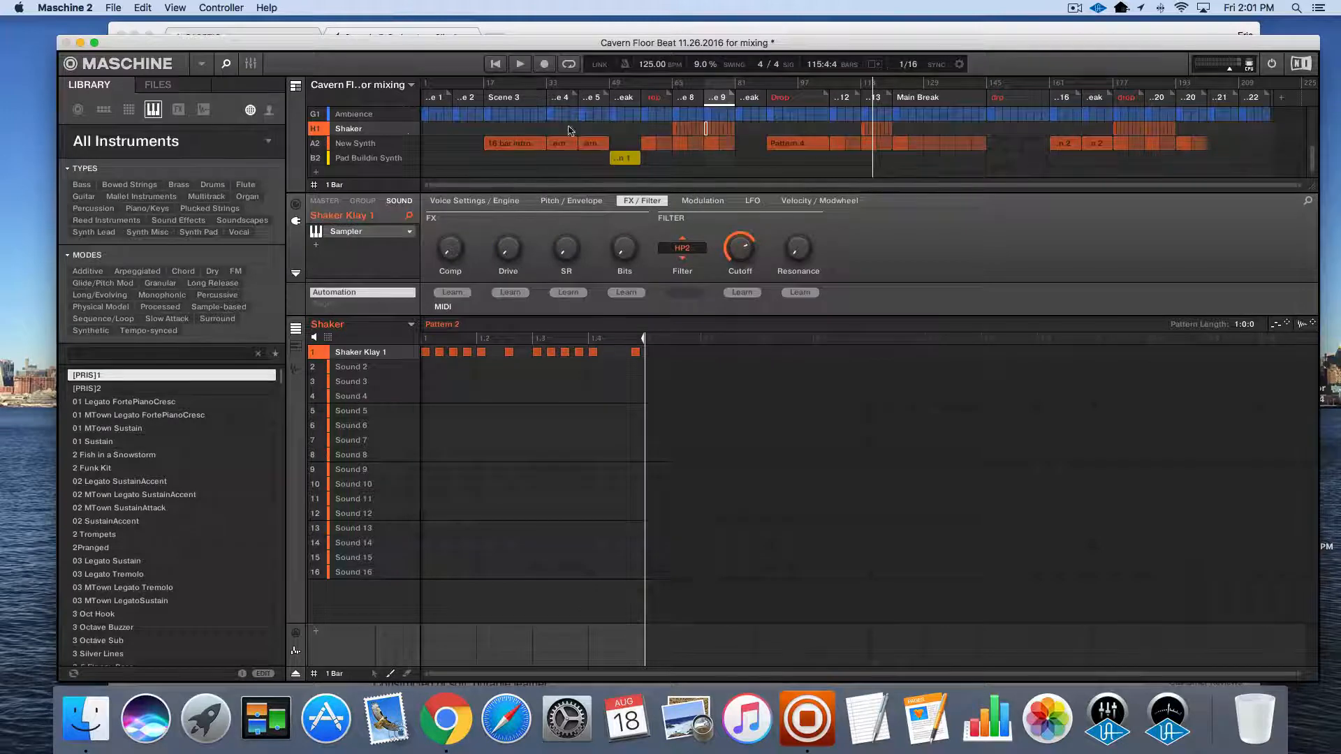
click(371, 144)
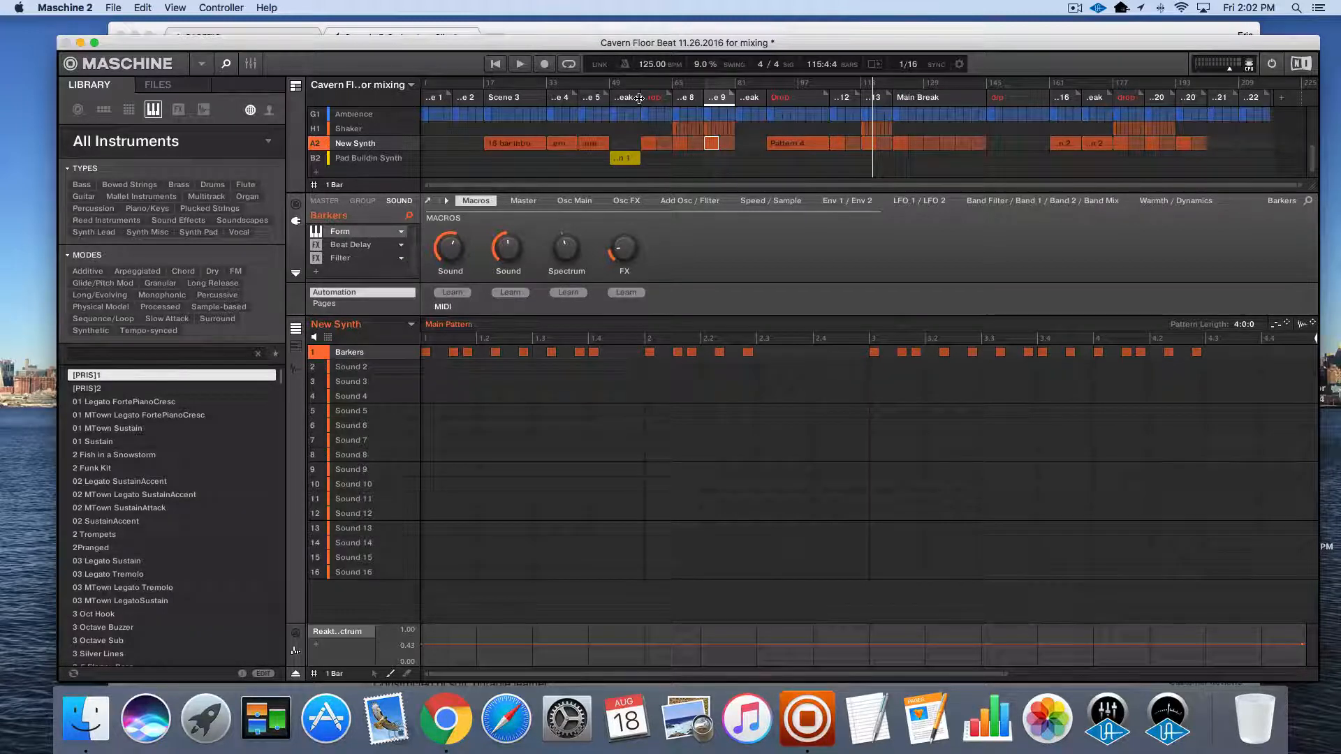
Return to the Drums and hh groups to compare their patterns, ending on the Claps group
scroll(386, 162, up, 5)
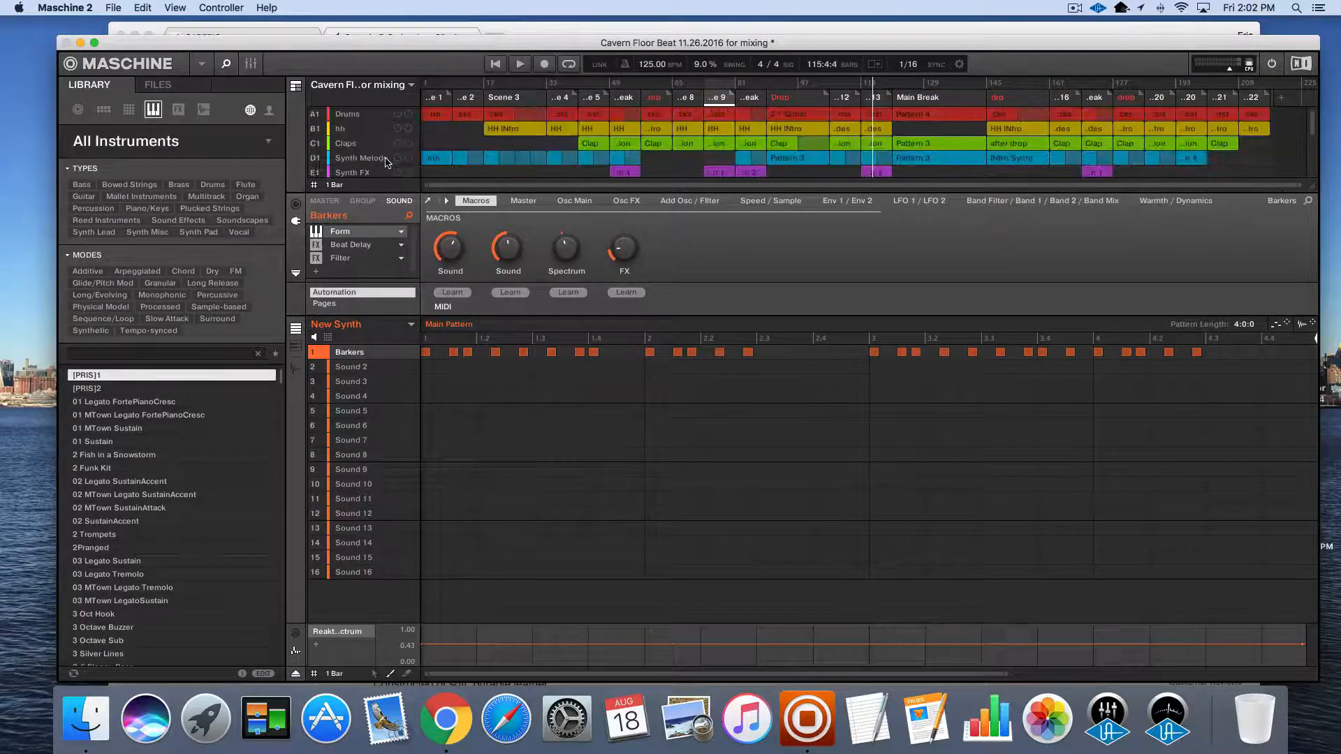
click(350, 116)
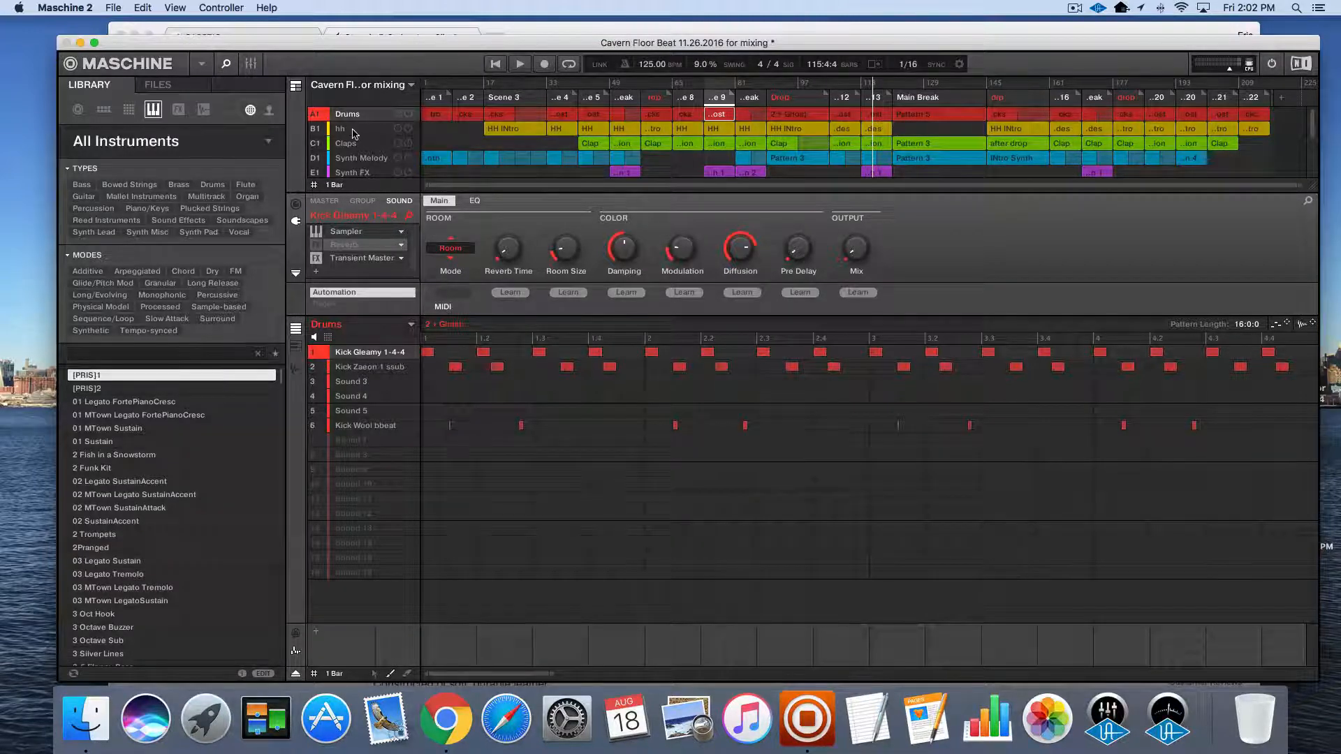
click(354, 133)
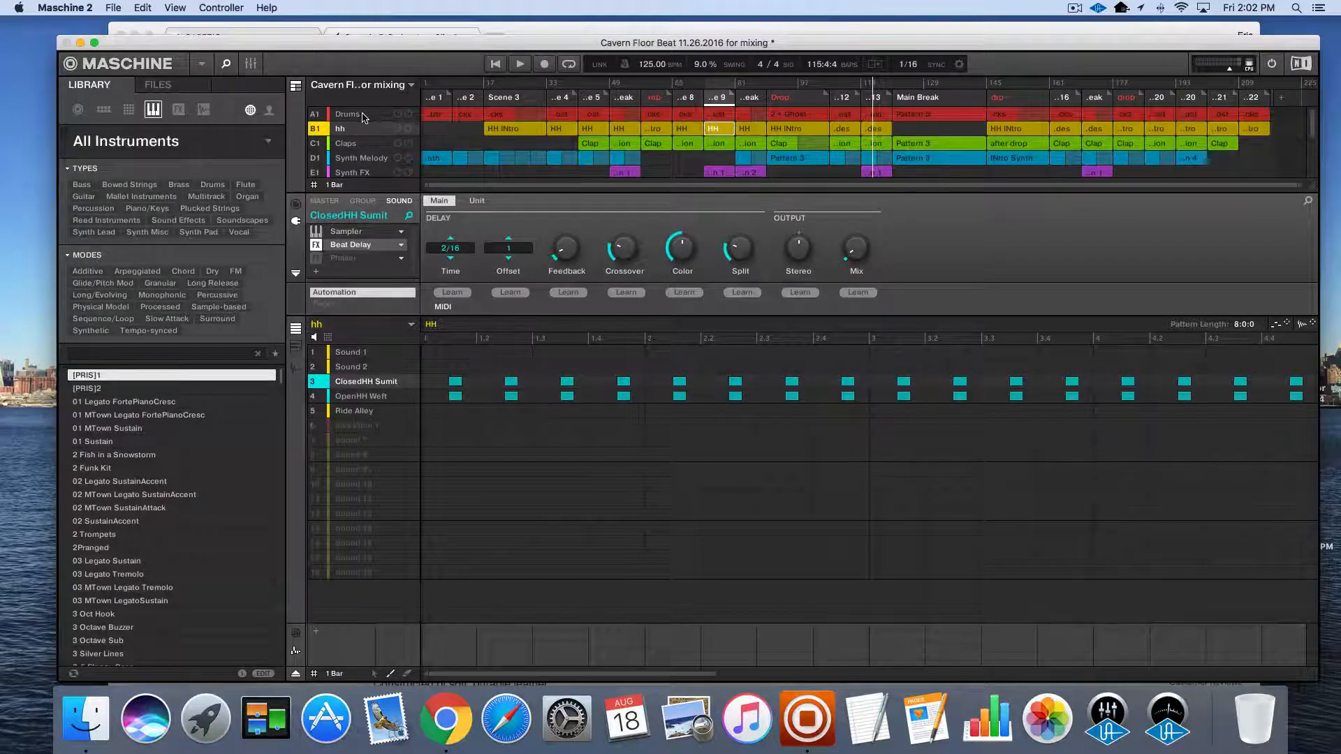
click(360, 116)
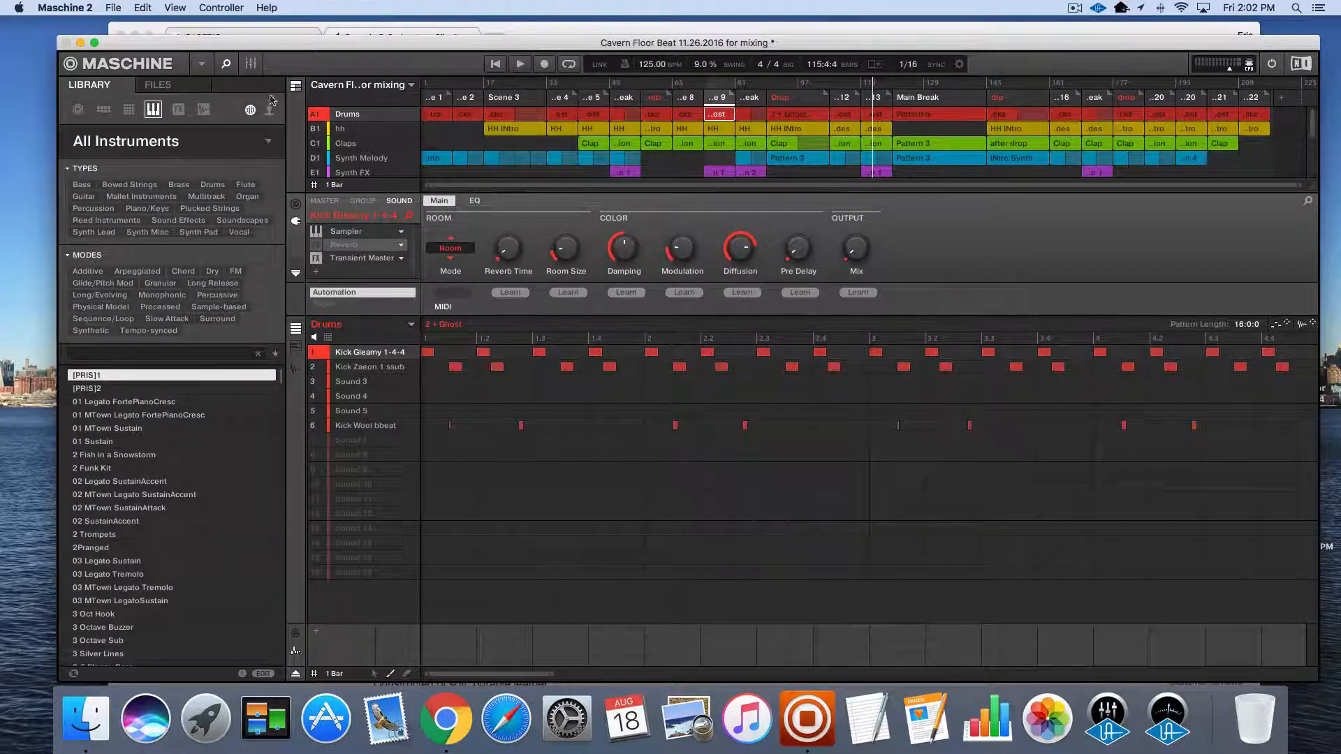
click(347, 133)
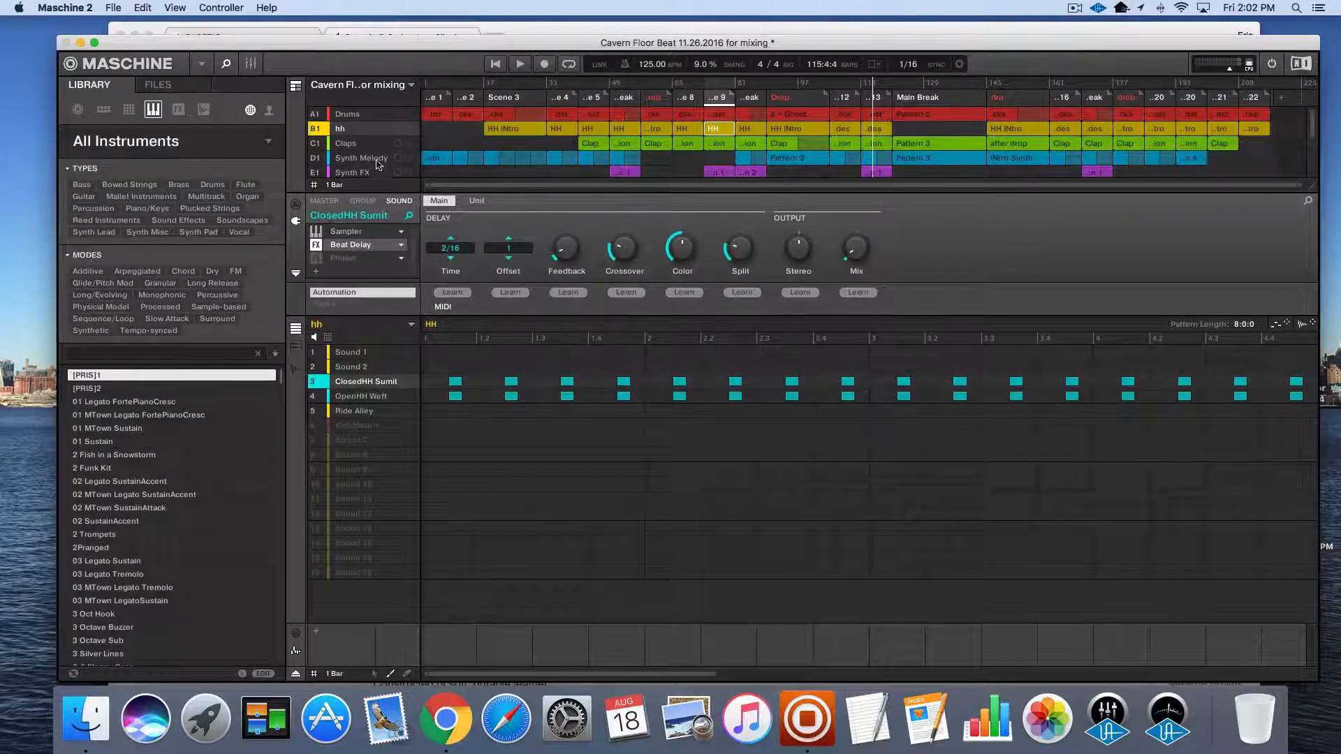
click(354, 145)
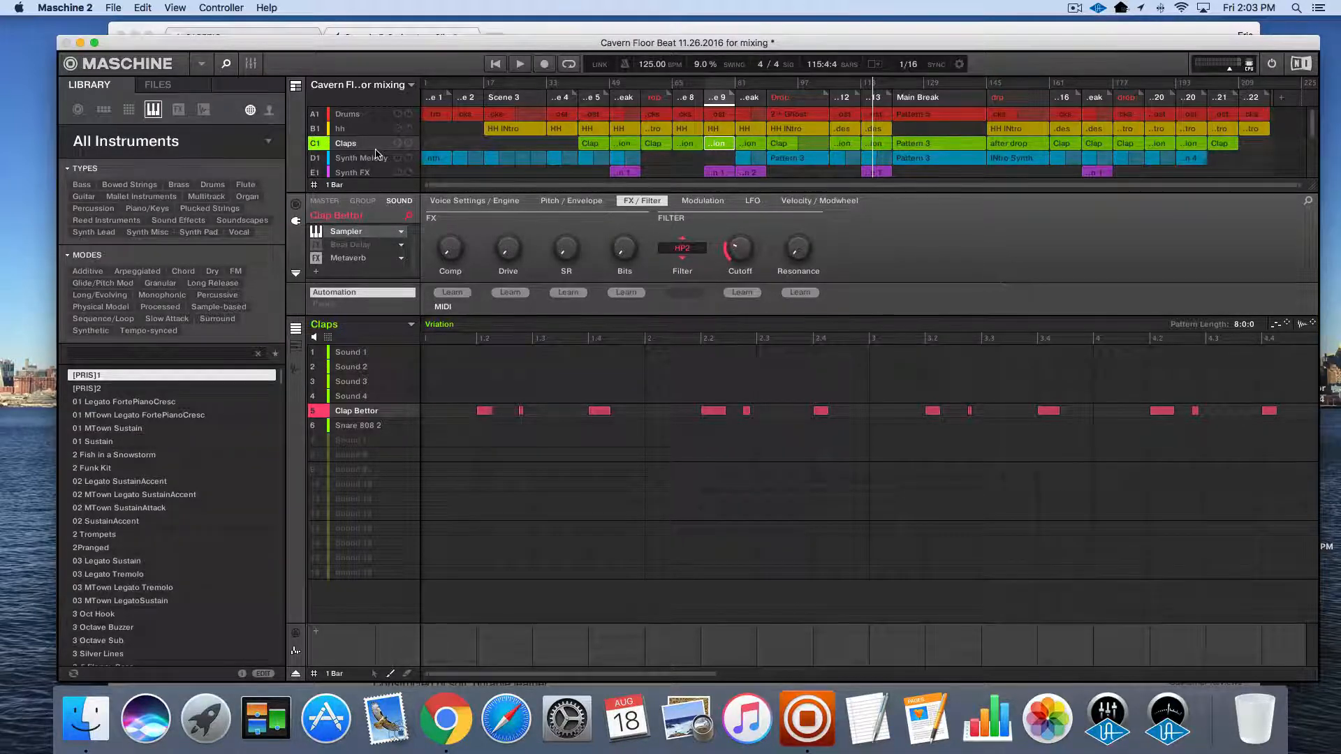
Look over how the remaining groups, down to Pad Buildin Synth, are arranged across the scenes
scroll(375, 154, down, 2)
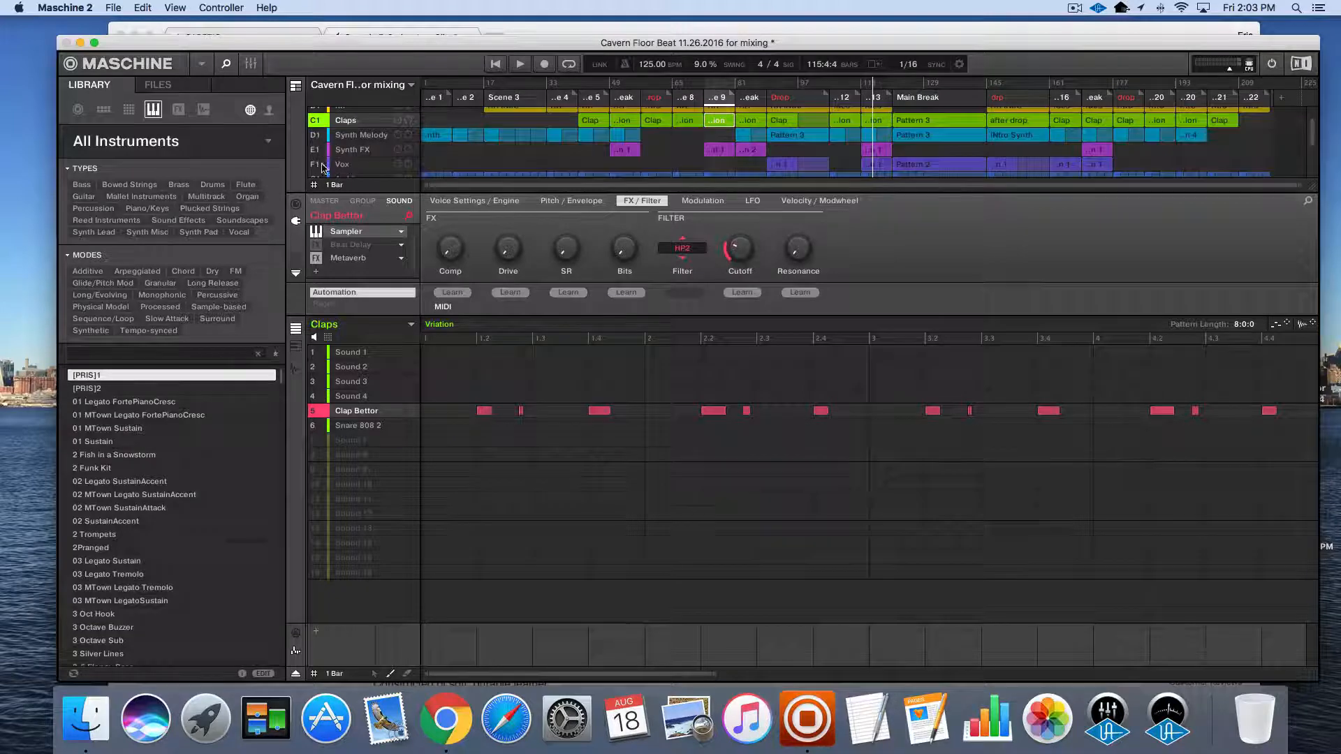
scroll(322, 167, down, 1)
scroll(378, 167, down, 2)
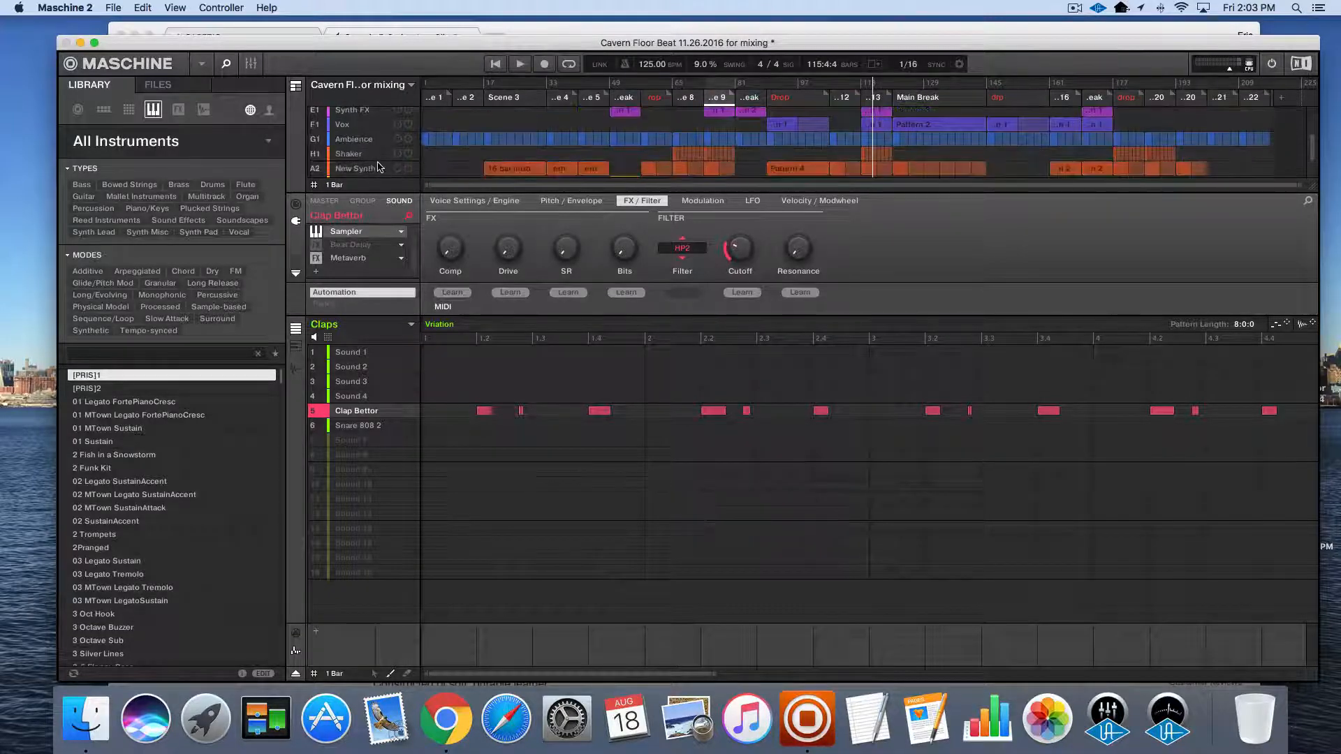
scroll(377, 166, down, 1)
scroll(362, 149, down, 1)
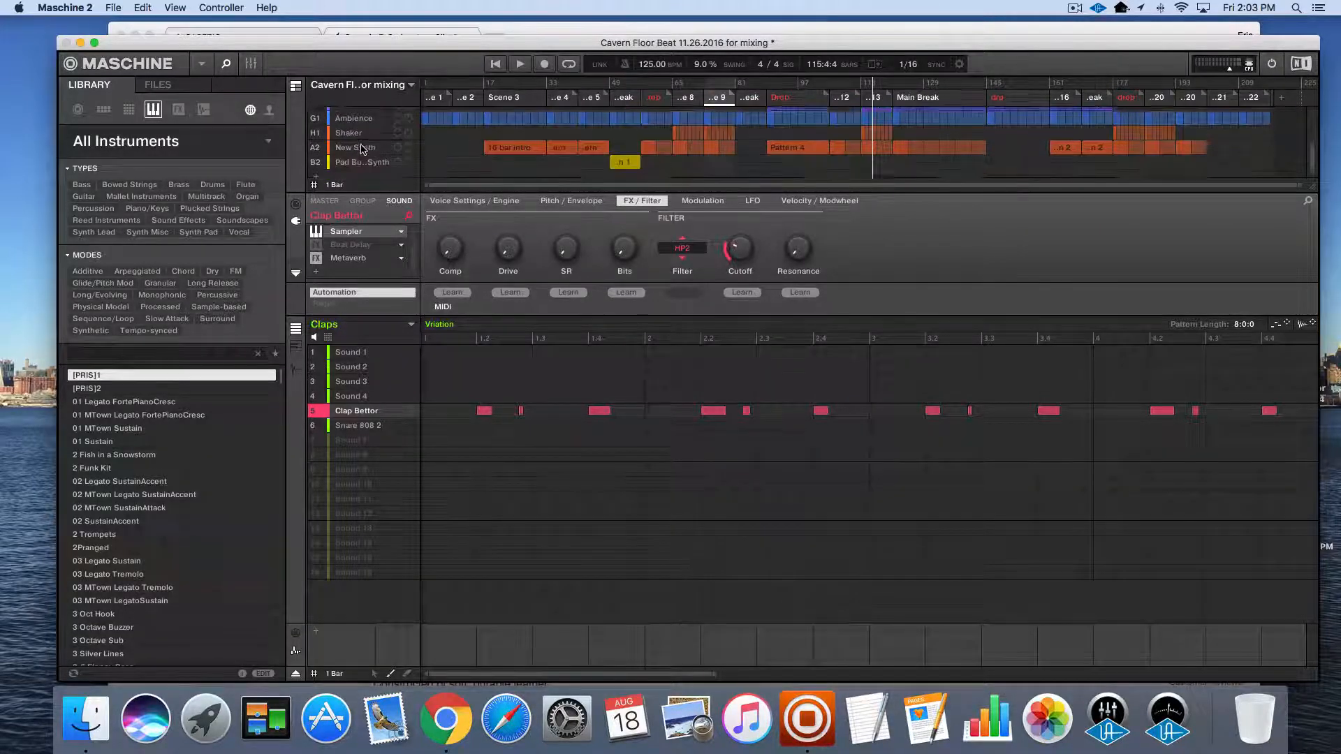
scroll(361, 149, down, 1)
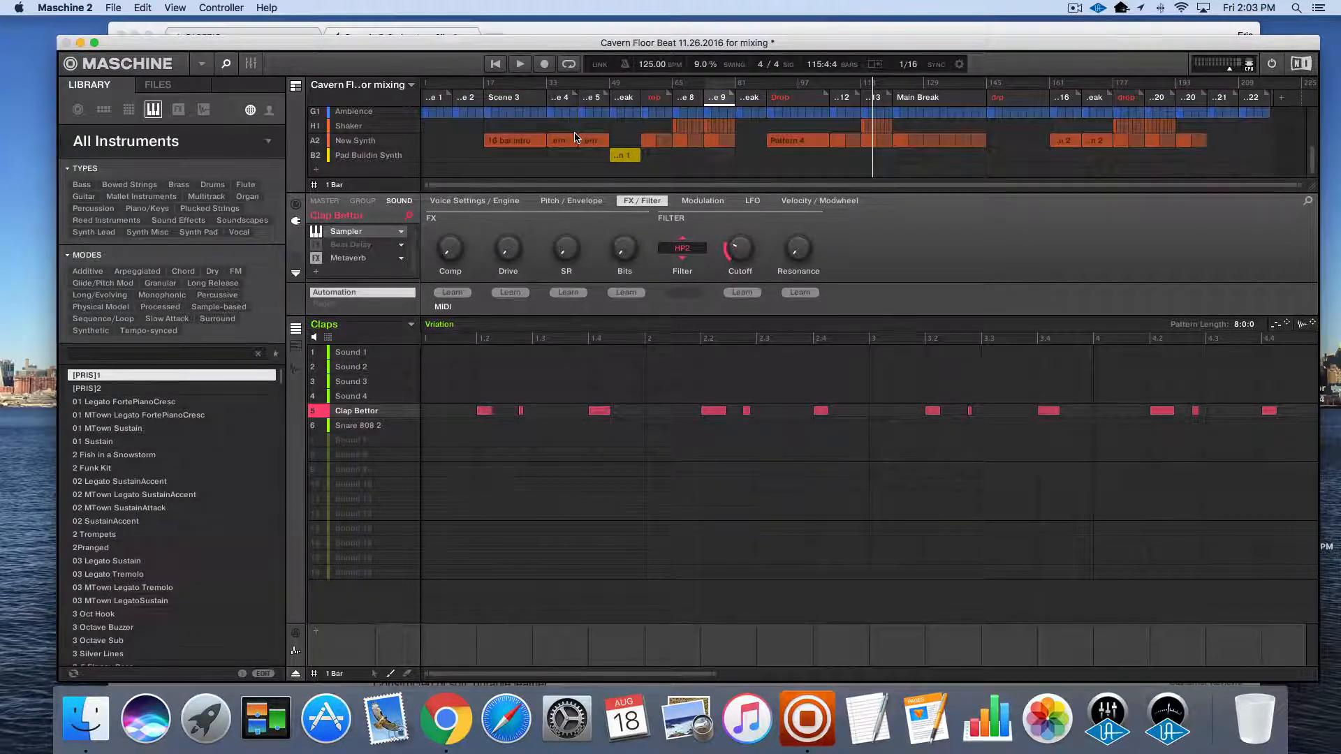
scroll(504, 139, up, 5)
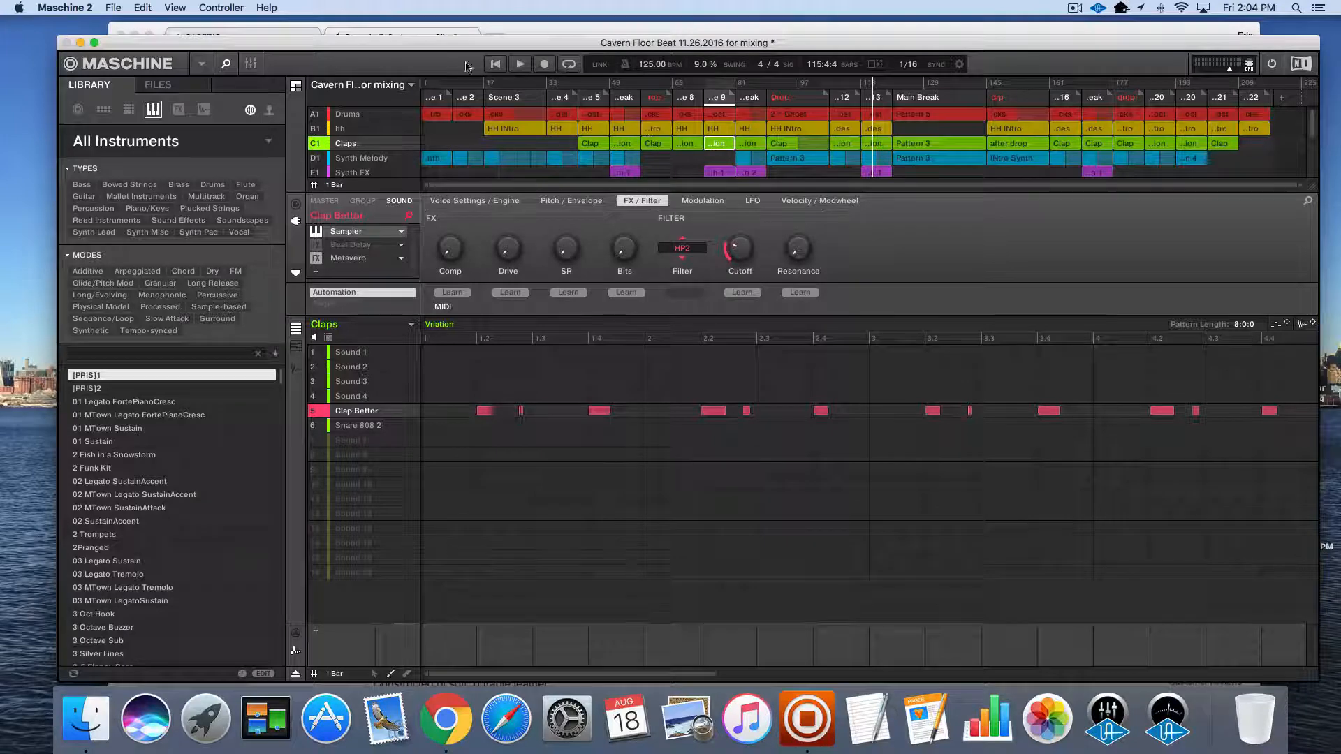
Solo the Drums group and audition its kick with Scene 1 looped
click(356, 117)
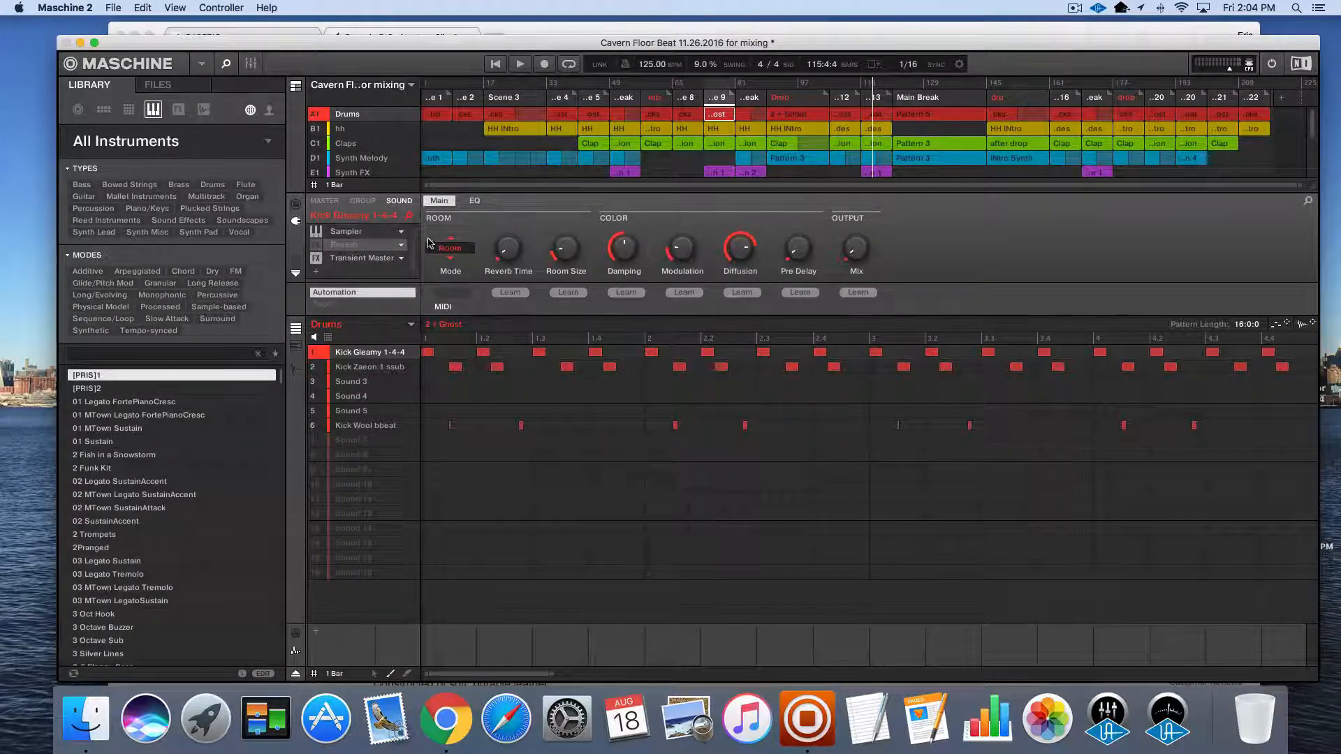
right_click(316, 117)
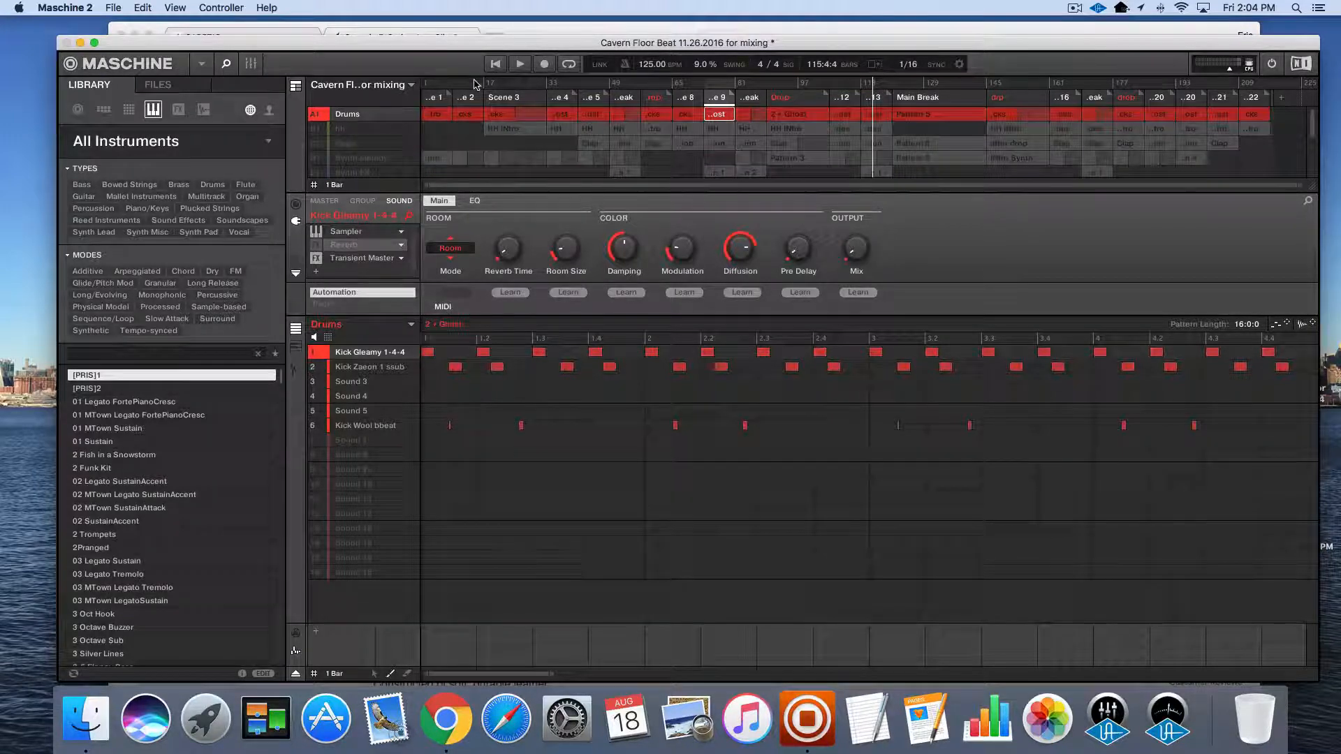
click(440, 97)
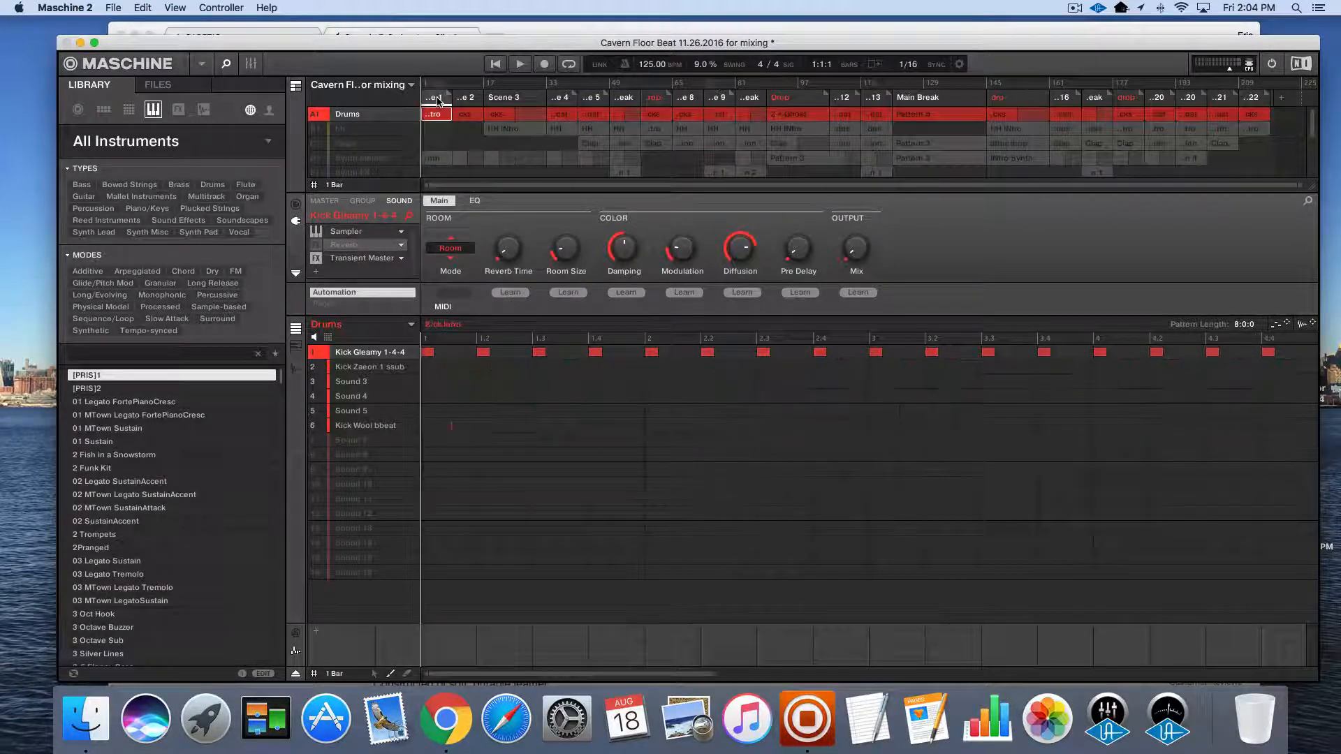
click(566, 68)
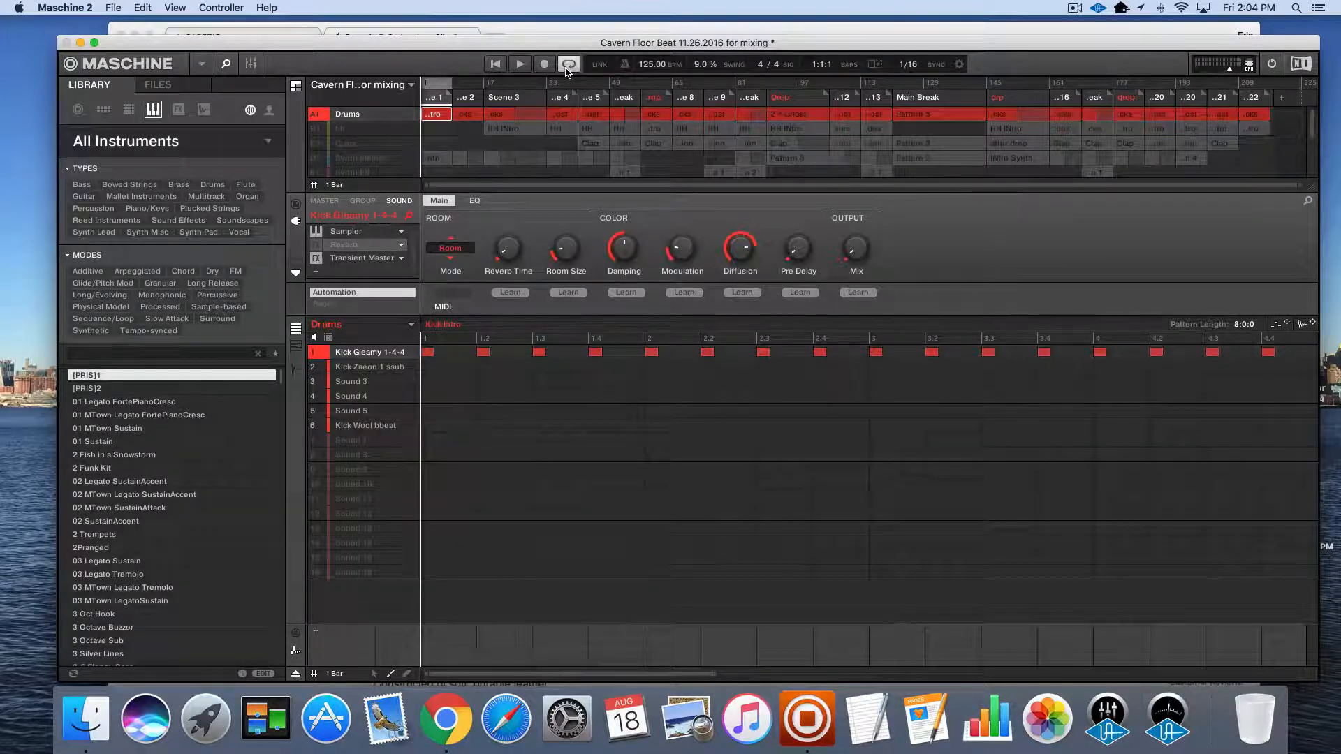
key(space)
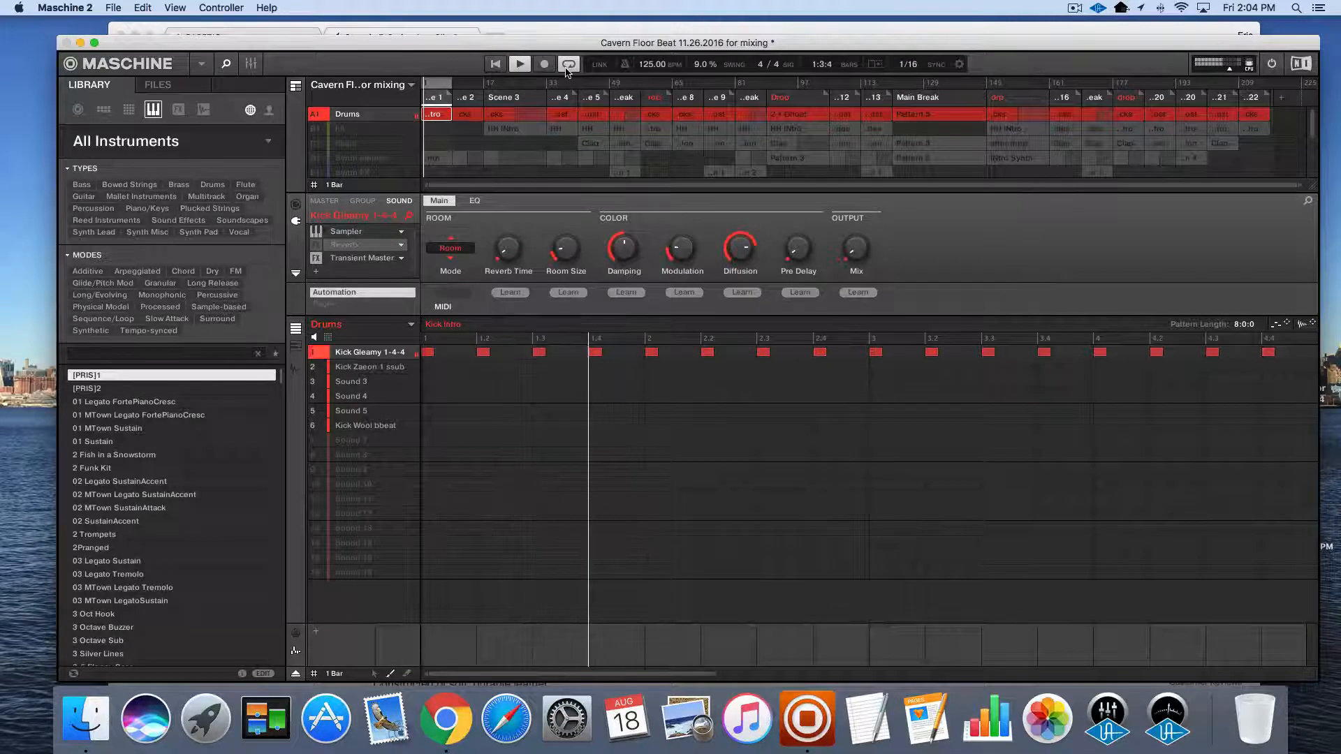
key(space)
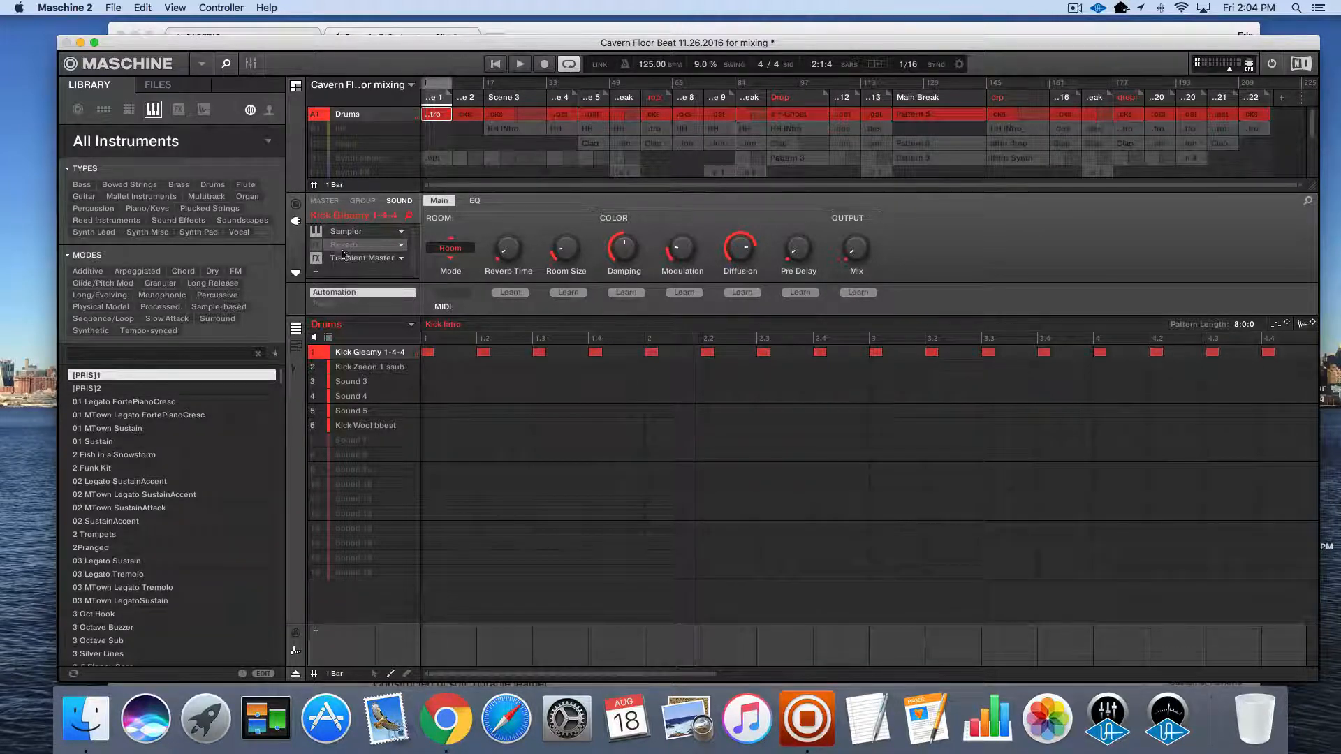
Audition Kick Gleamy 1-4-4 with its Reverb enabled in Scene 1, and compare the Reverb on and off in Scene 2
click(316, 245)
key(space)
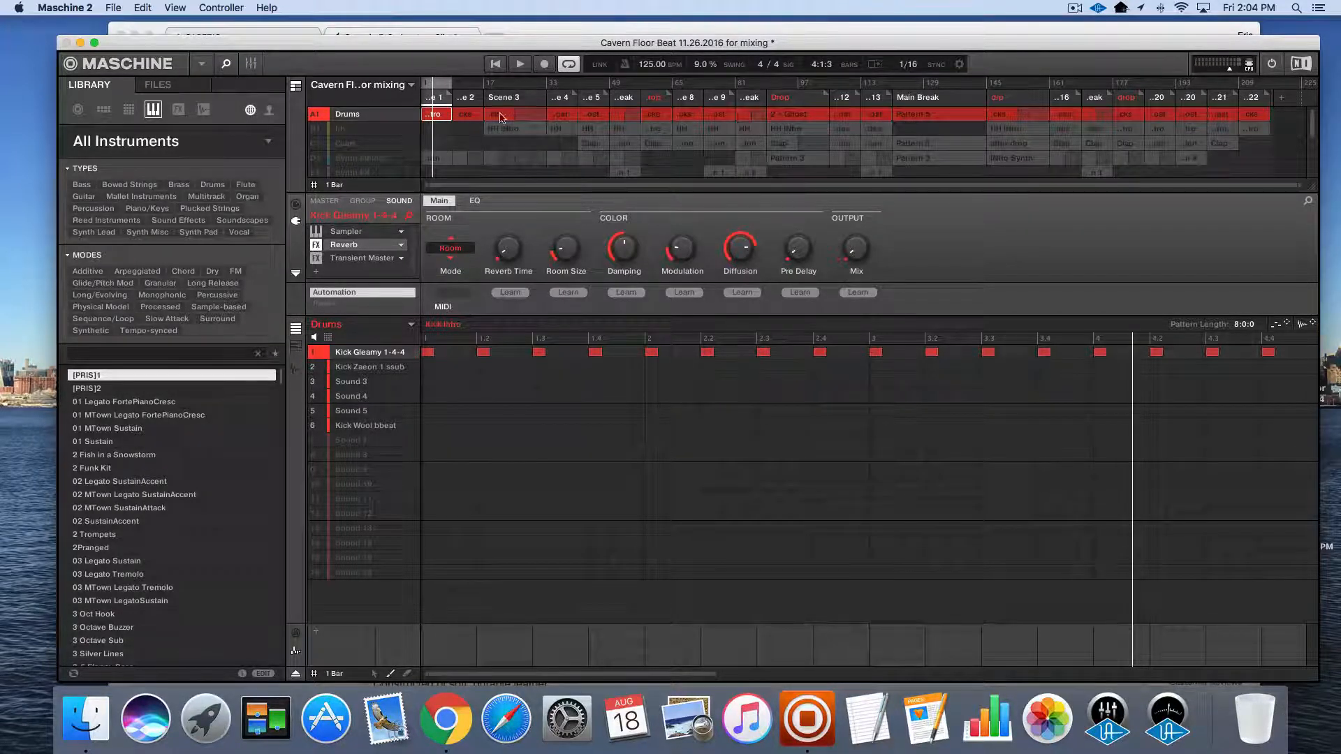
click(469, 103)
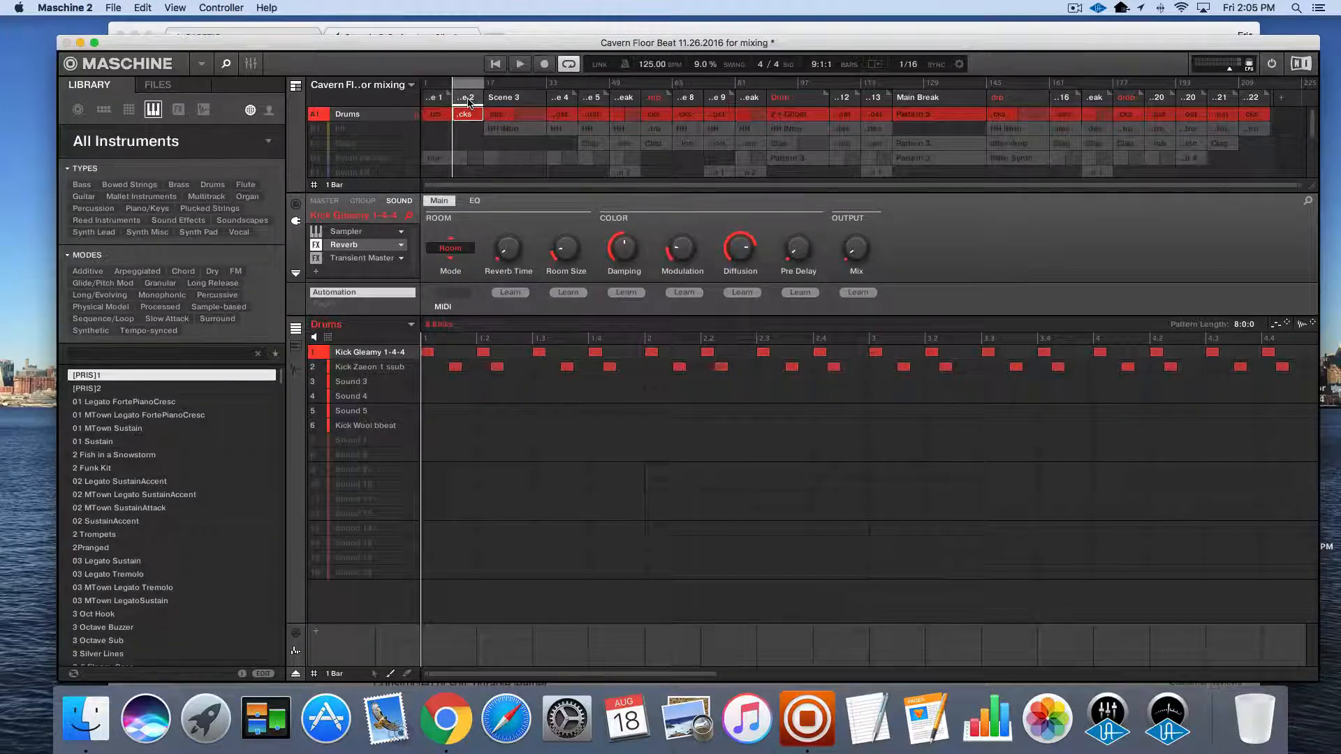
key(space)
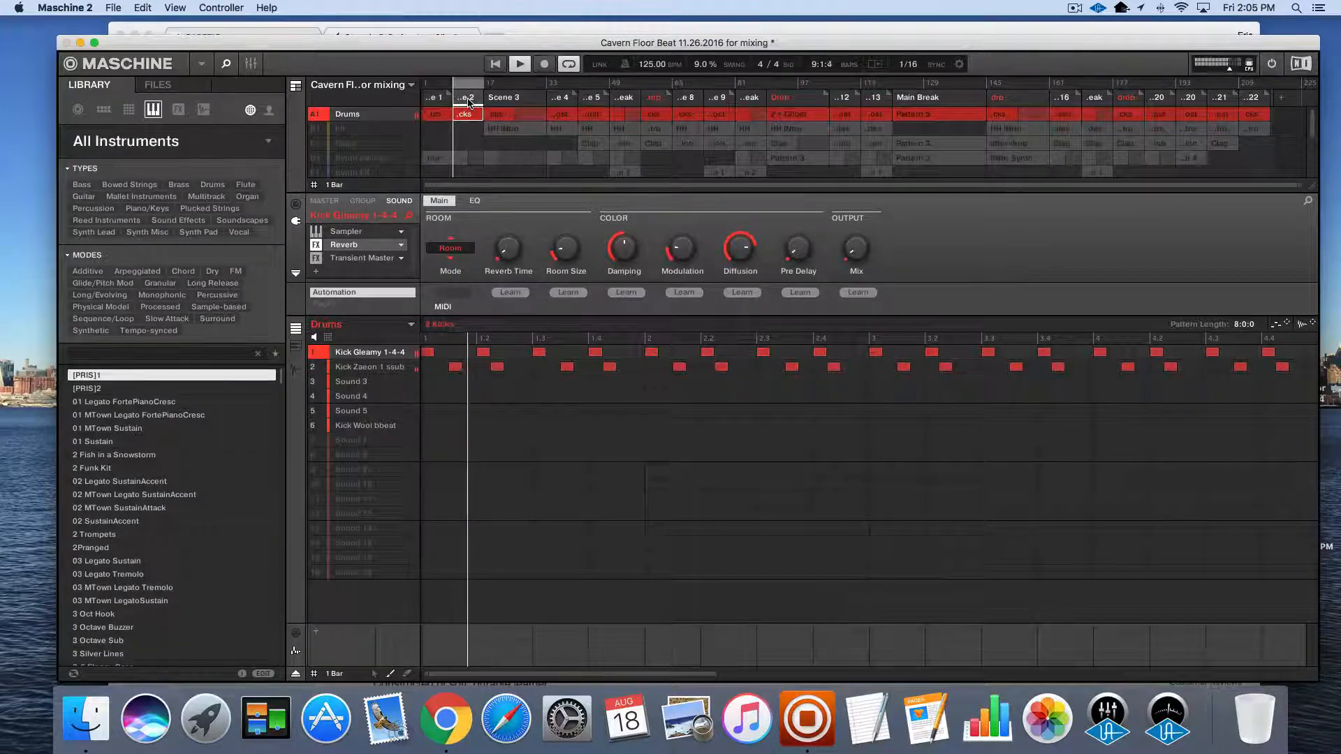
click(315, 245)
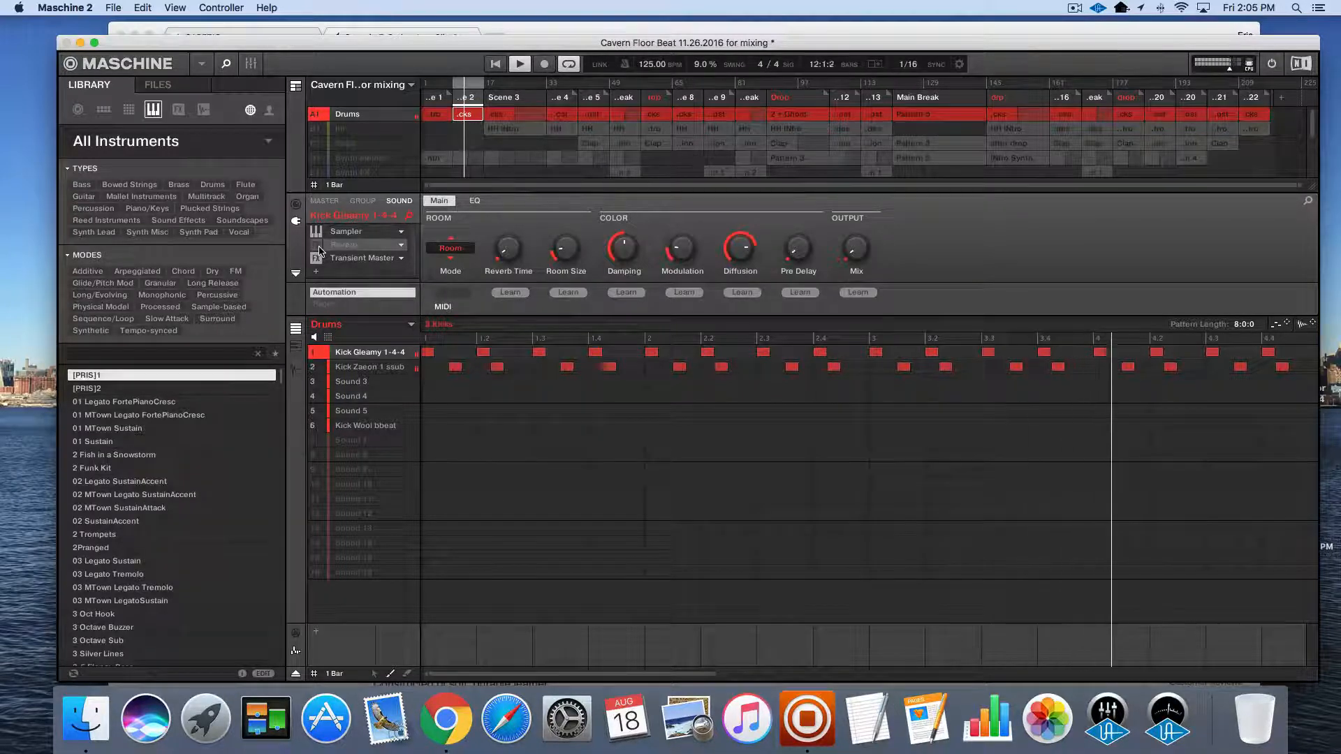
click(317, 247)
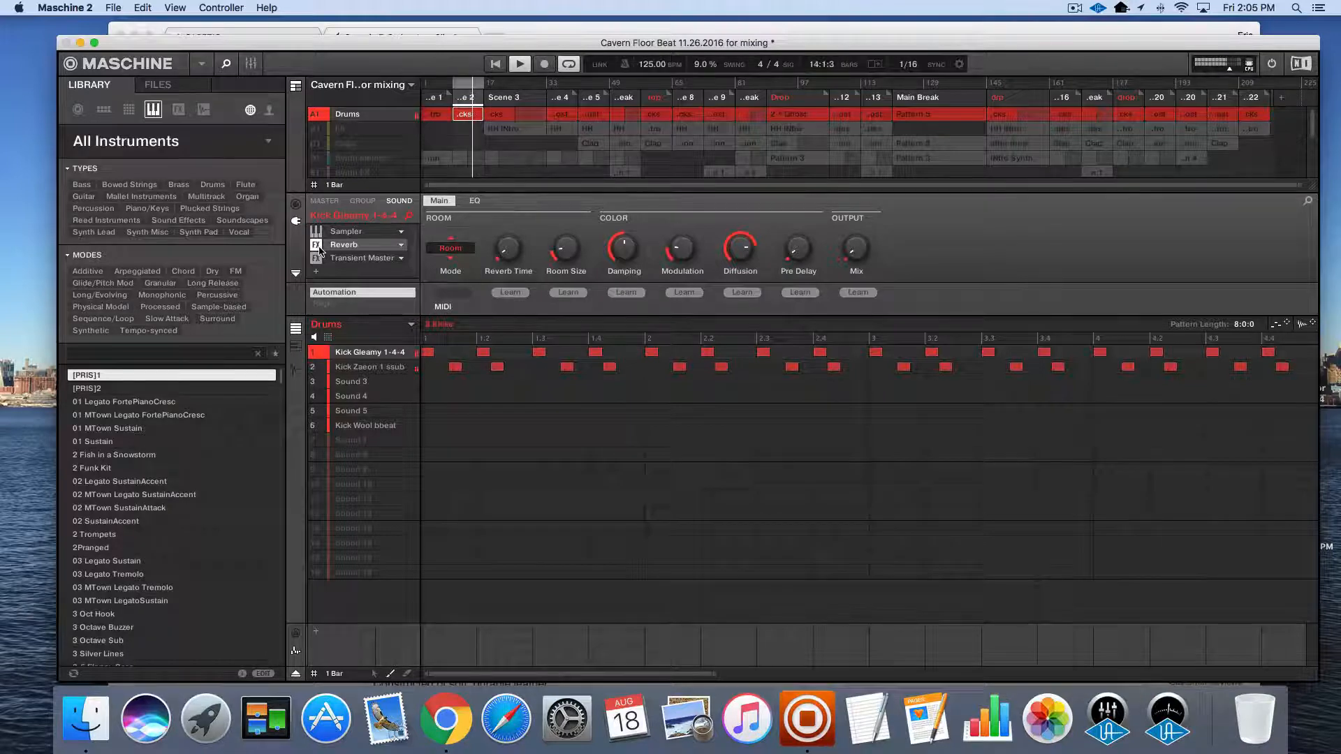
key(space)
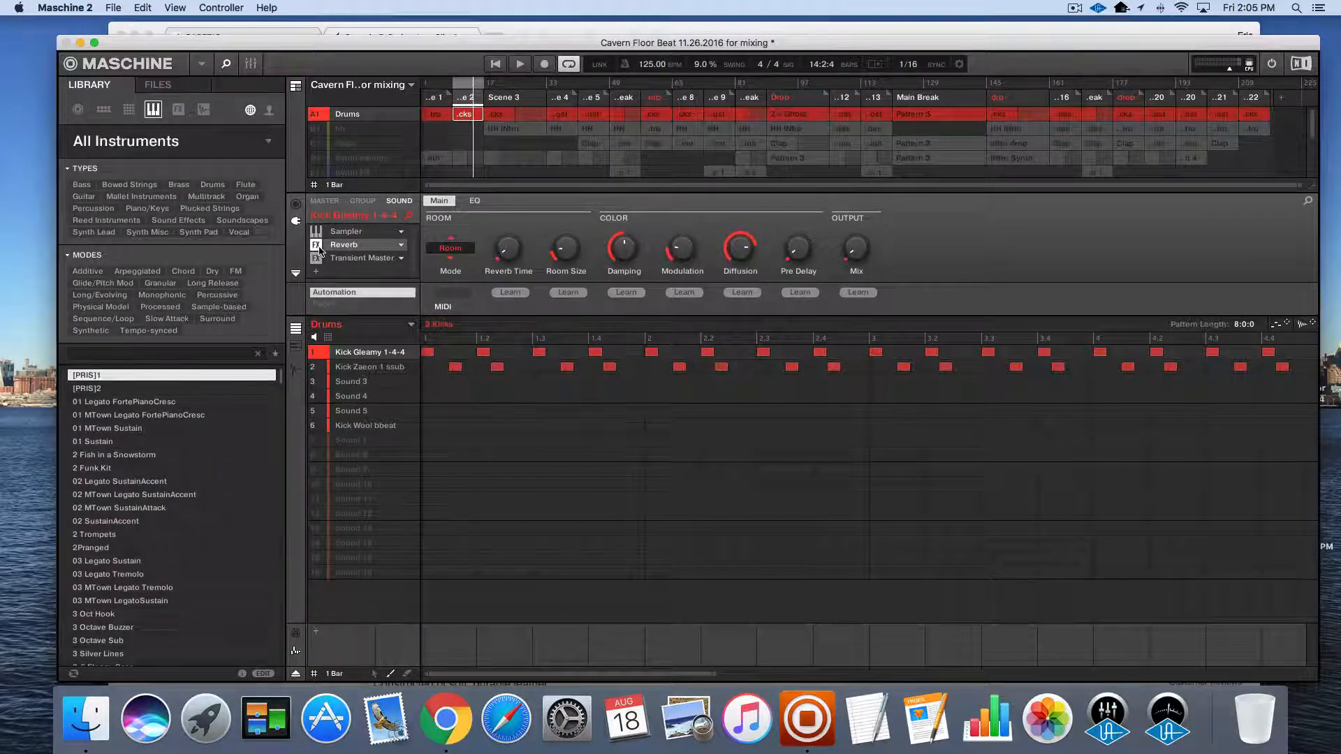
Bypass the Reverb on Kick Gleamy 1-4-4 and unsolo the Drums group
click(317, 245)
click(321, 120)
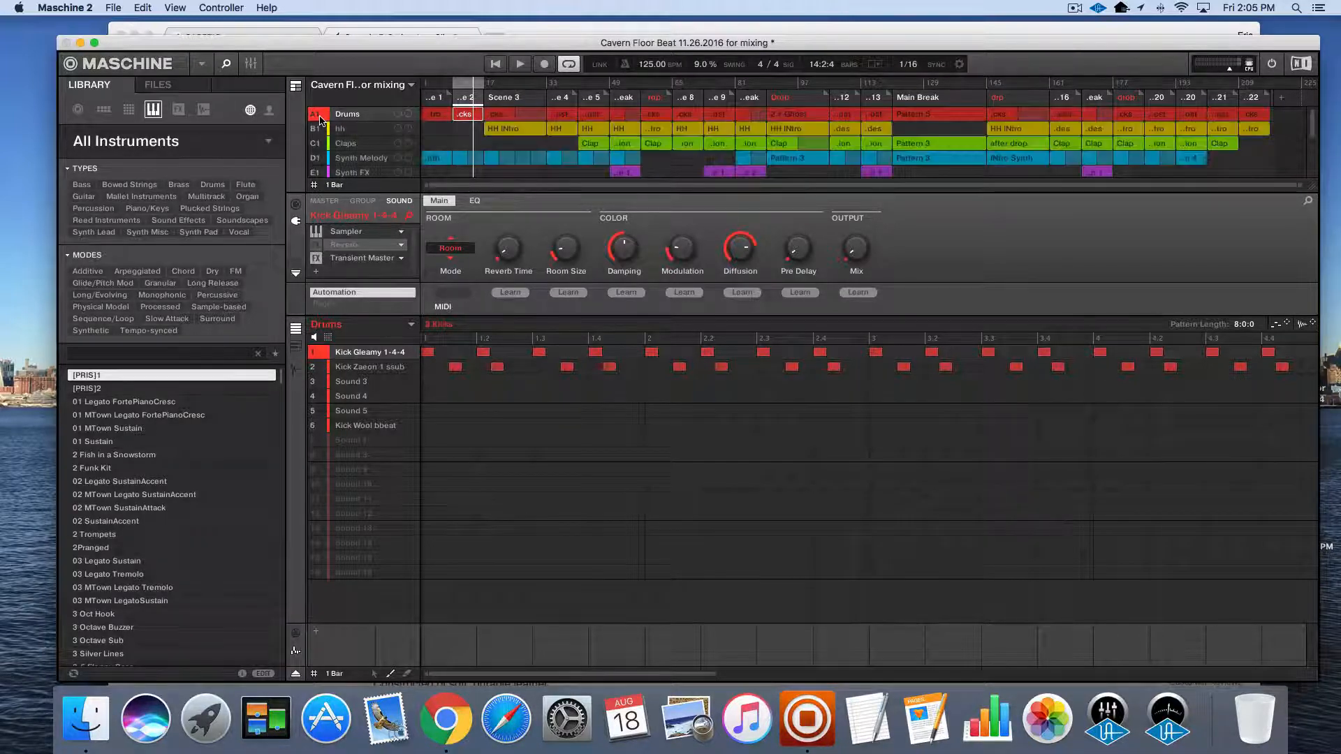
Play Scene 2 and compare Kick Gleamy 1-4-4 with its Reverb enabled and bypassed, leaving the Drums group unsoloed
key(space)
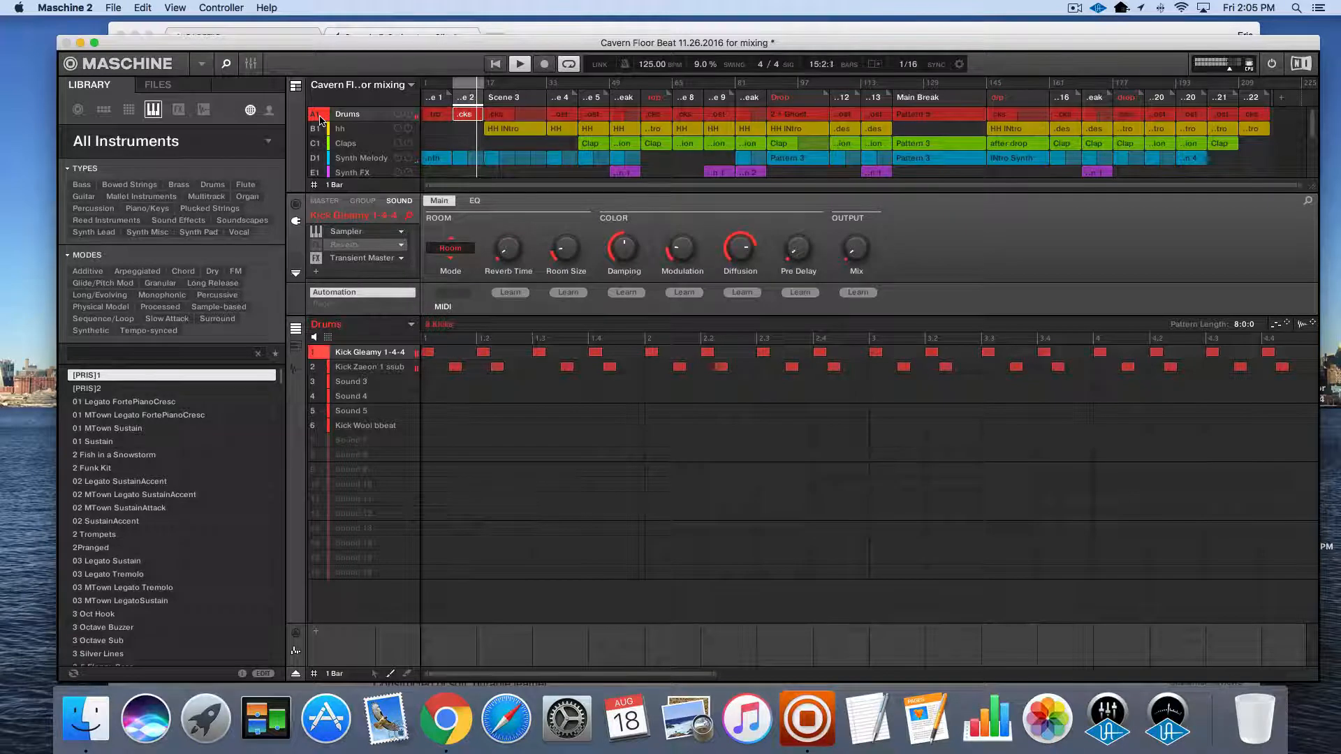
click(318, 246)
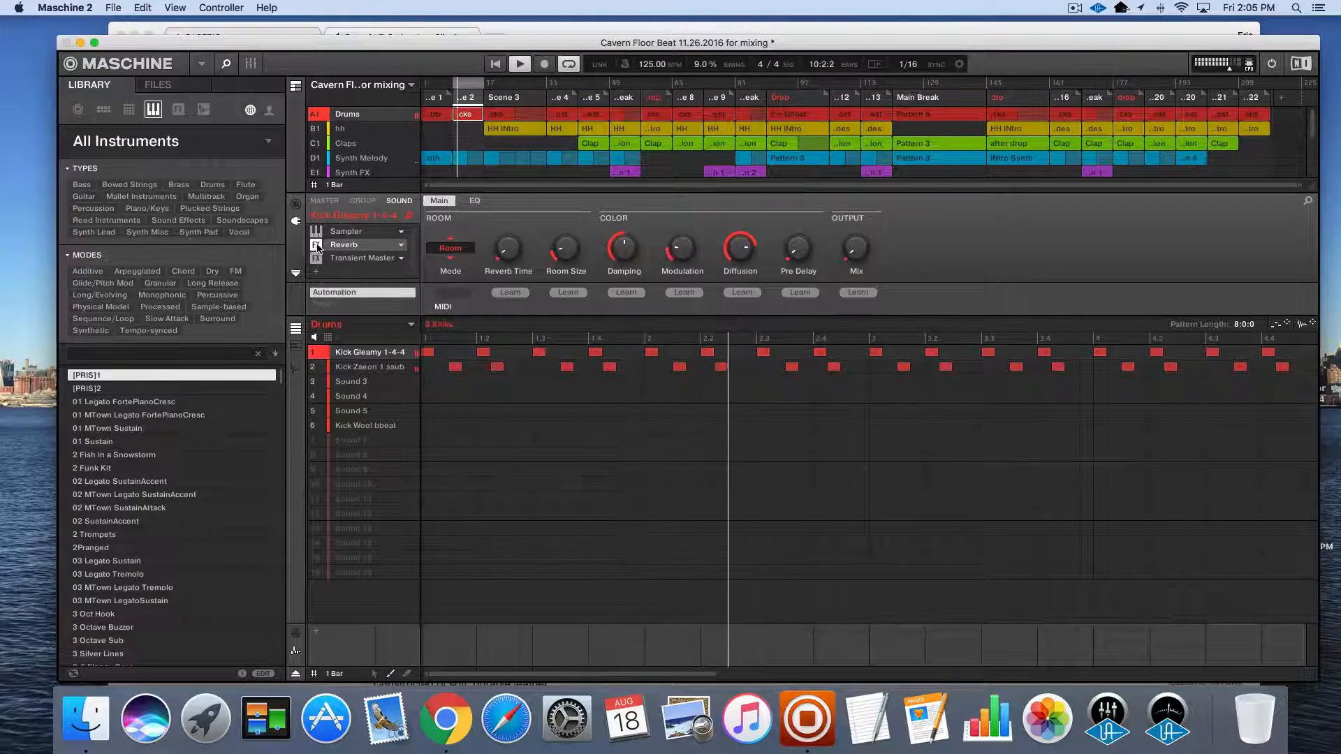
click(317, 246)
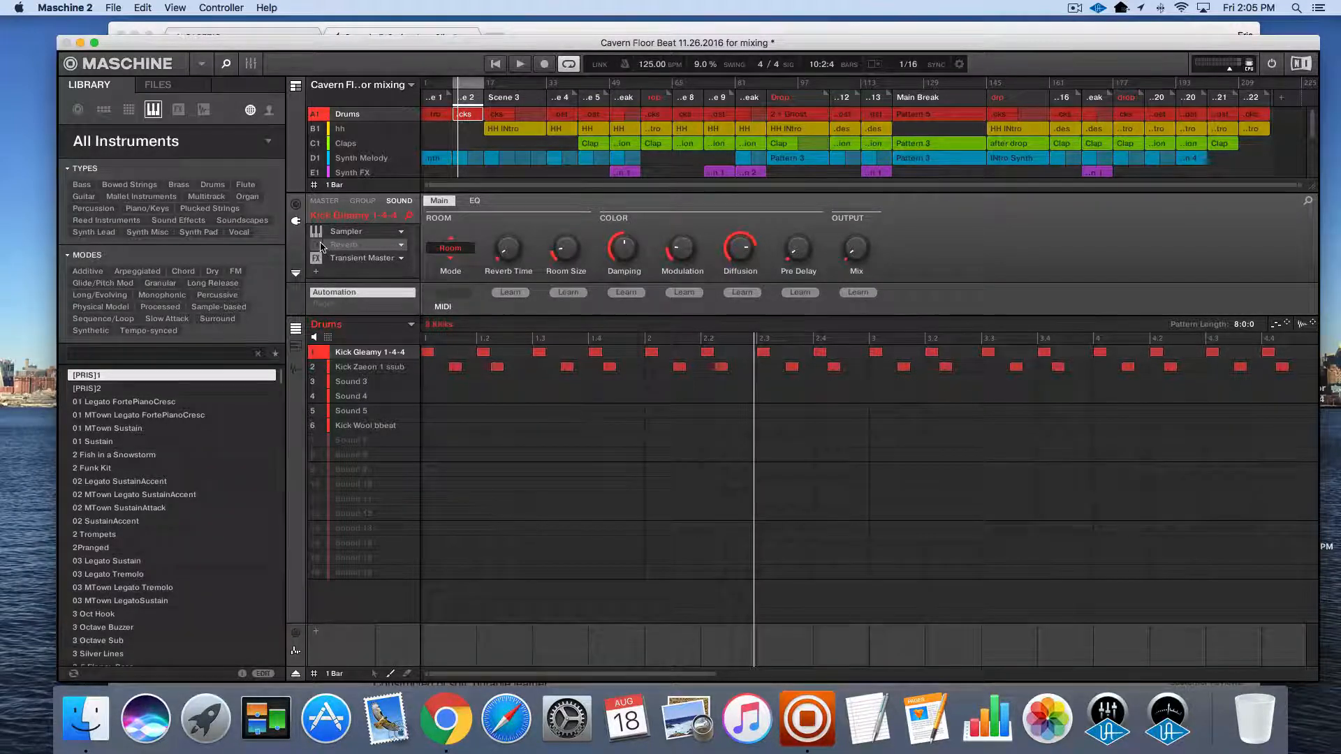
Audition Scene 3 with all groups playing and inspect the Barkers sound in the New Synth group
key(space)
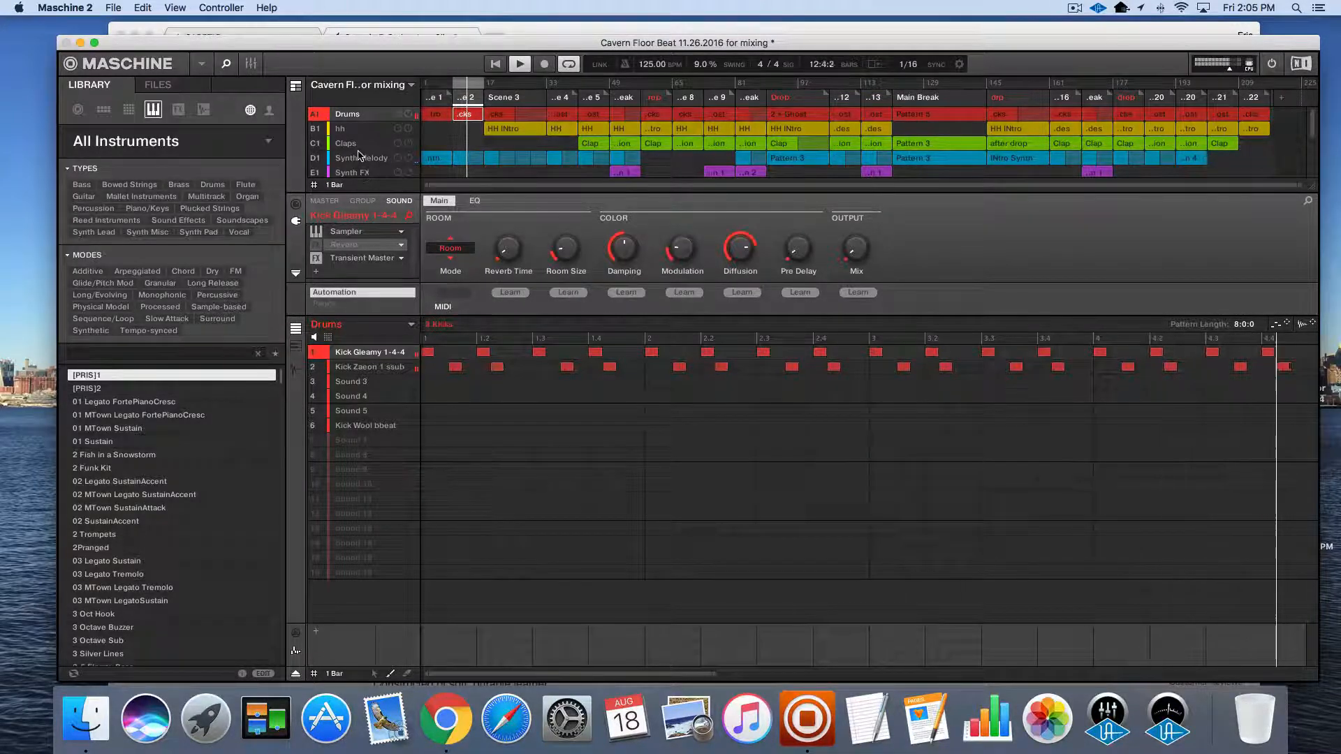
click(506, 100)
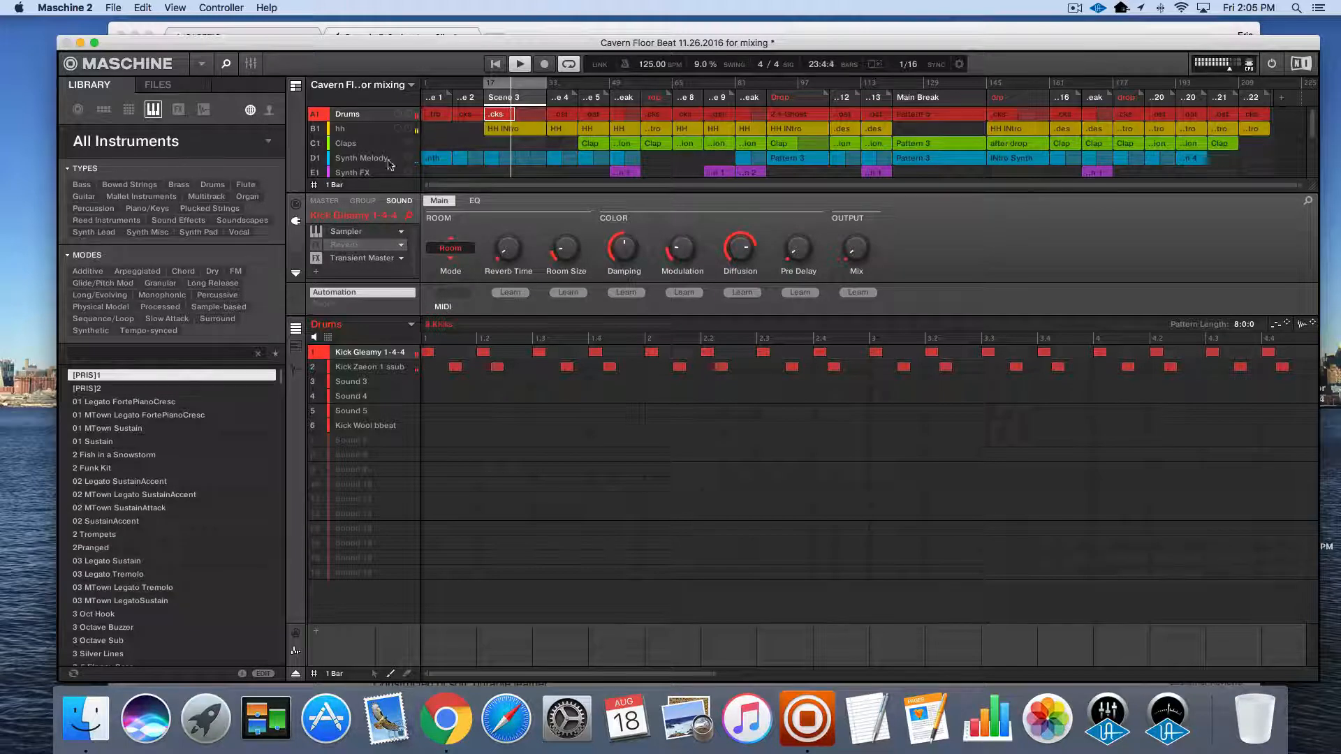
scroll(373, 168, down, 1)
scroll(370, 165, down, 5)
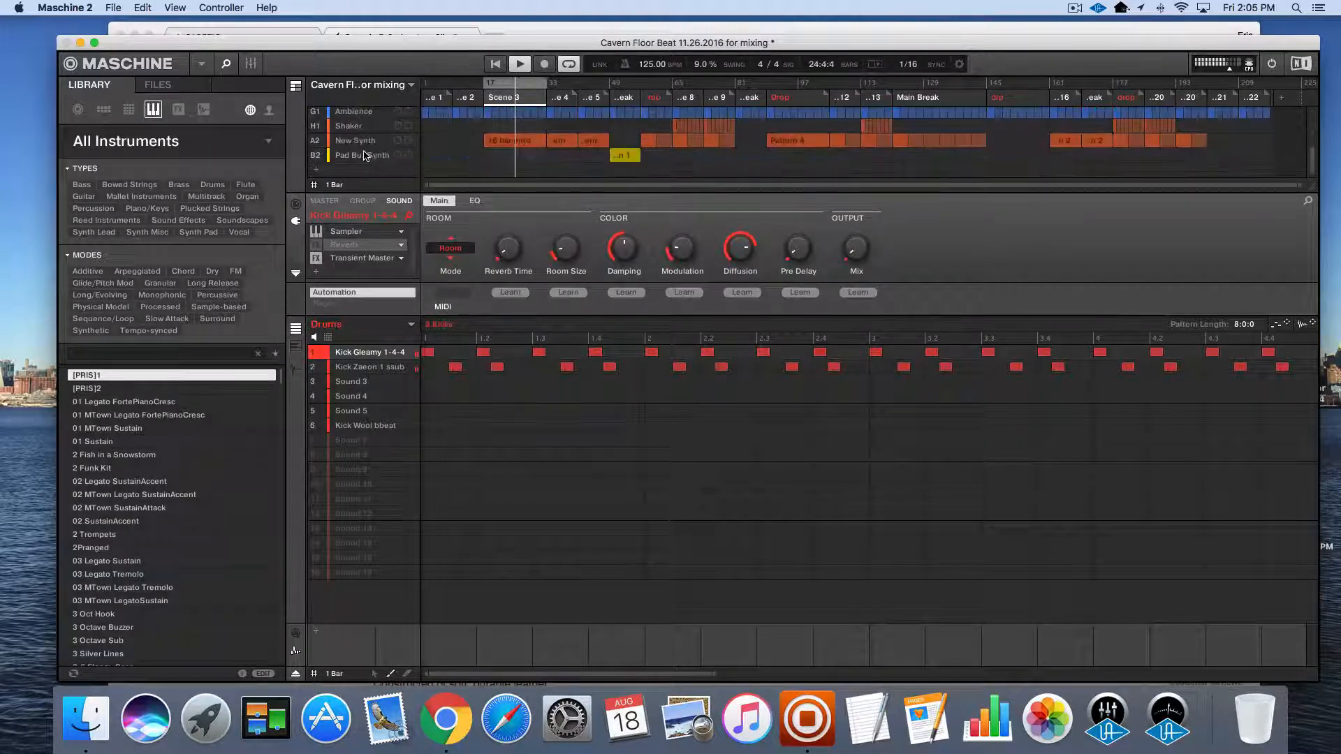
click(356, 143)
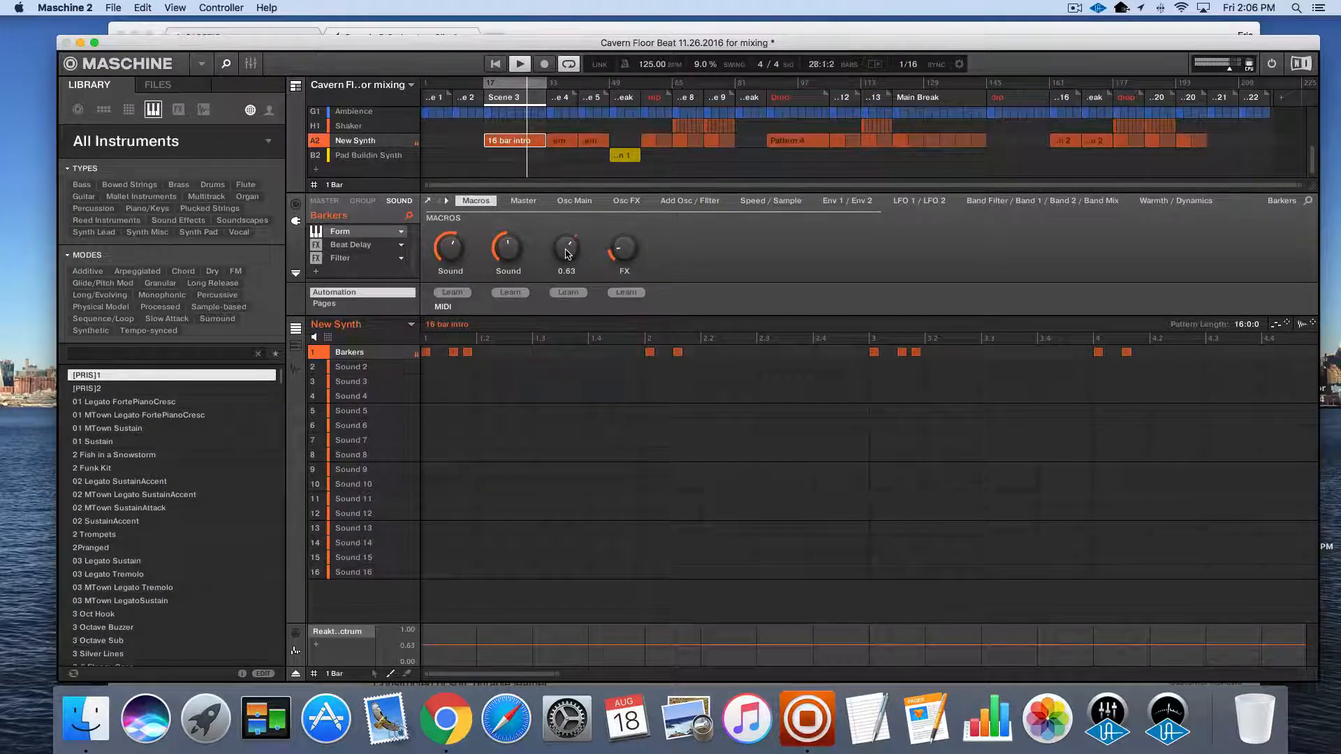
key(super+s)
key(space)
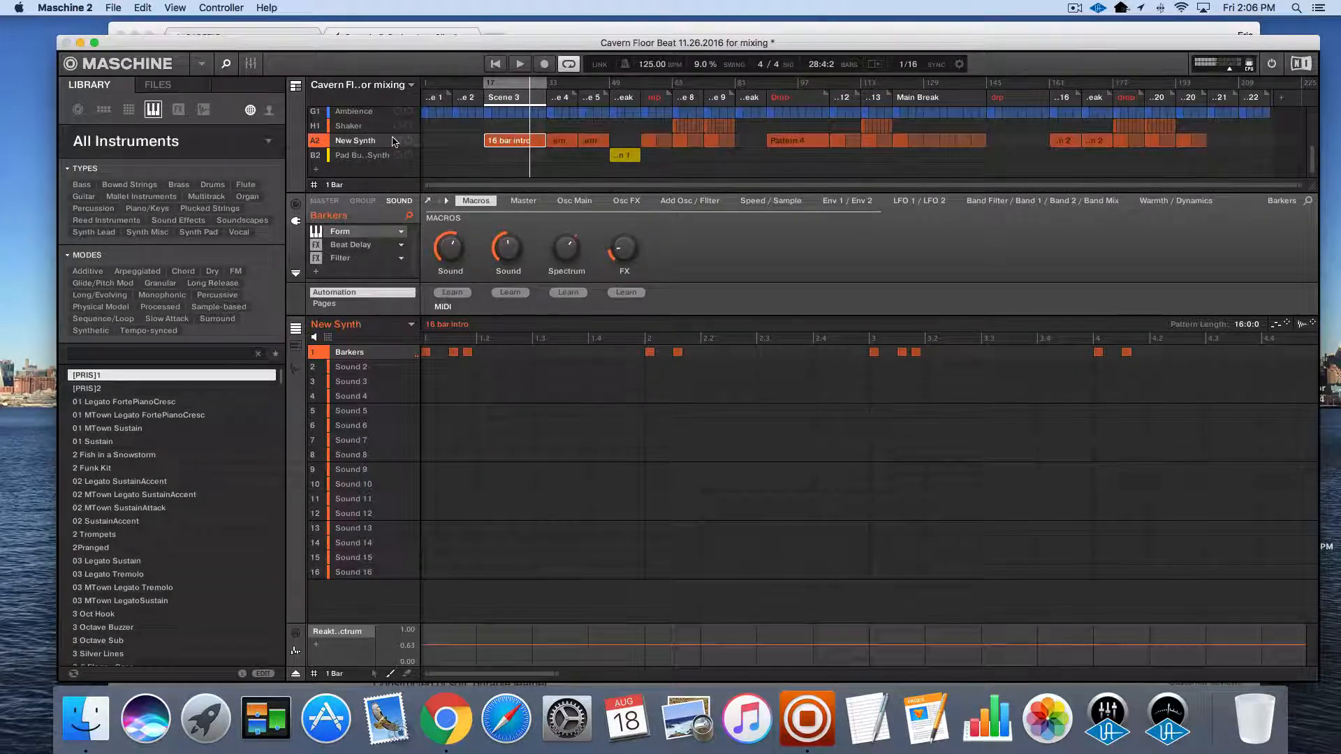
Show the Drums group's own effects and move the UAD Studer A800 window clear of the group controls
scroll(377, 140, up, 5)
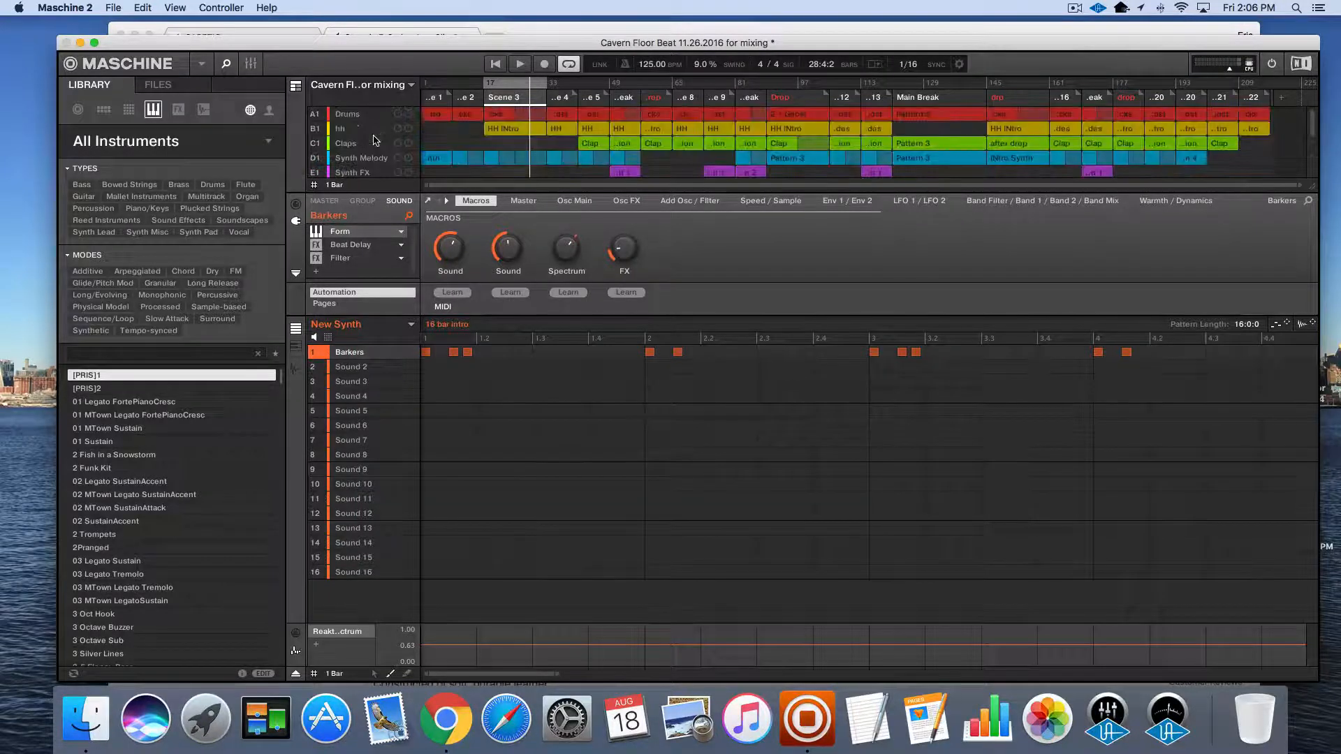
click(353, 114)
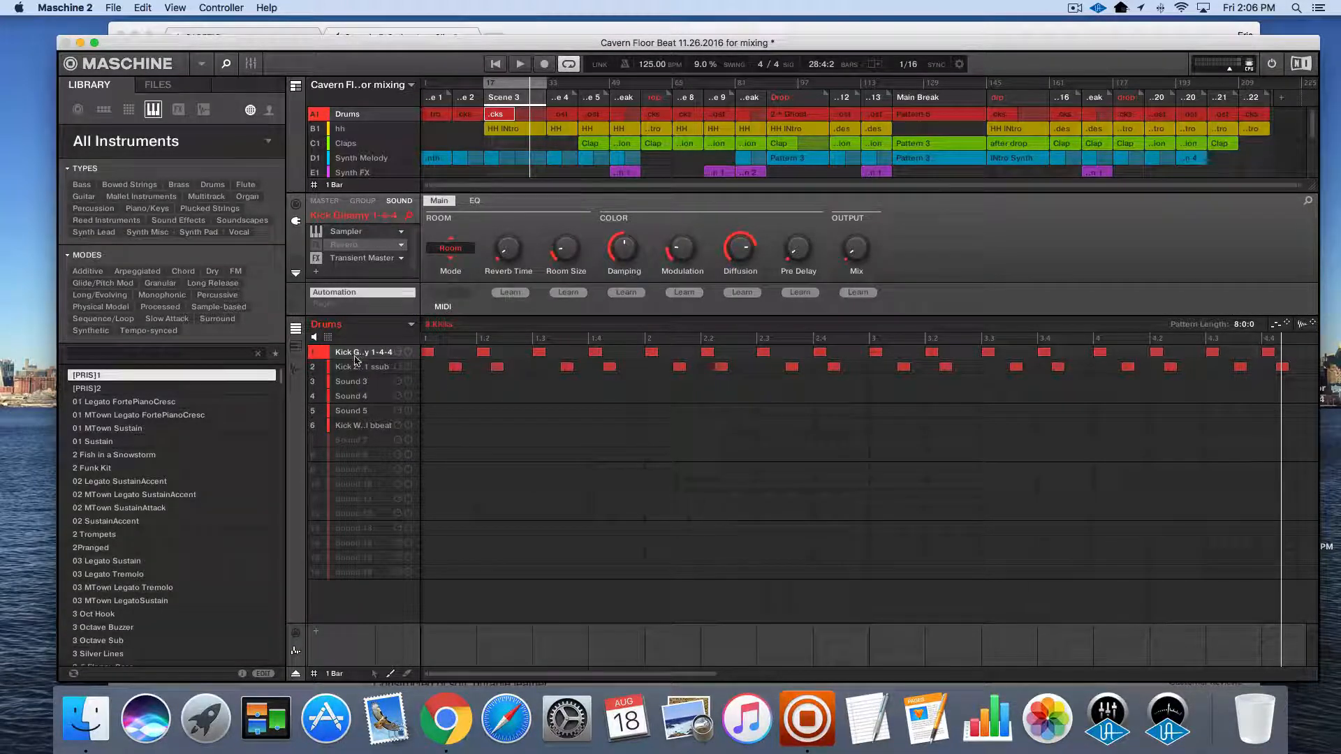
click(362, 202)
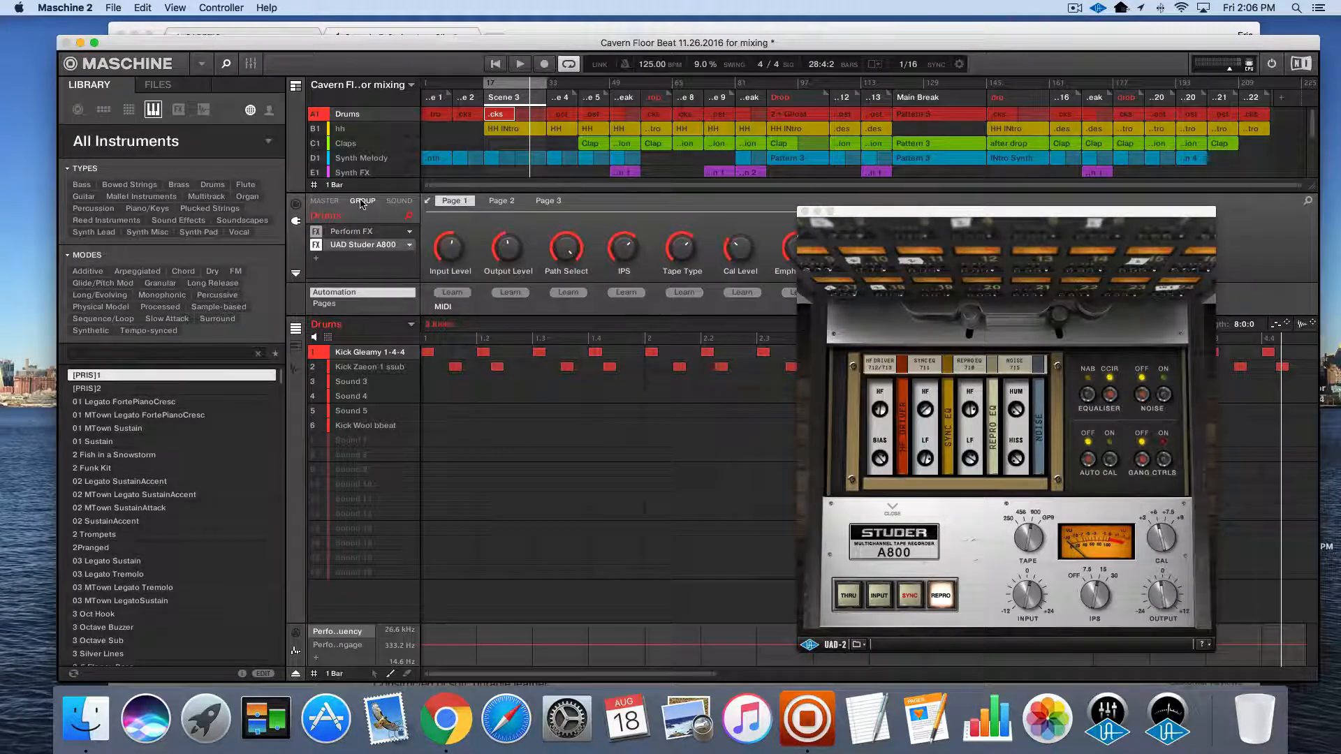
click(881, 219)
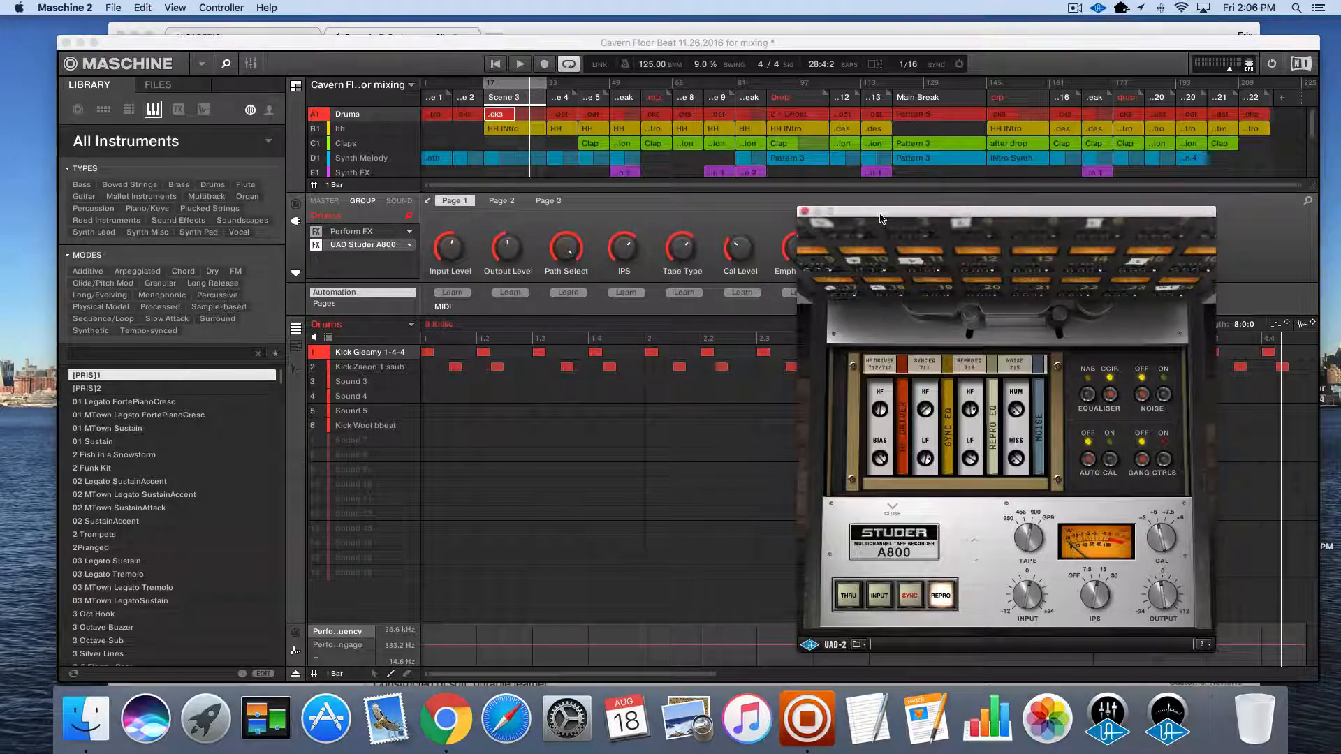
drag(881, 220, 644, 203)
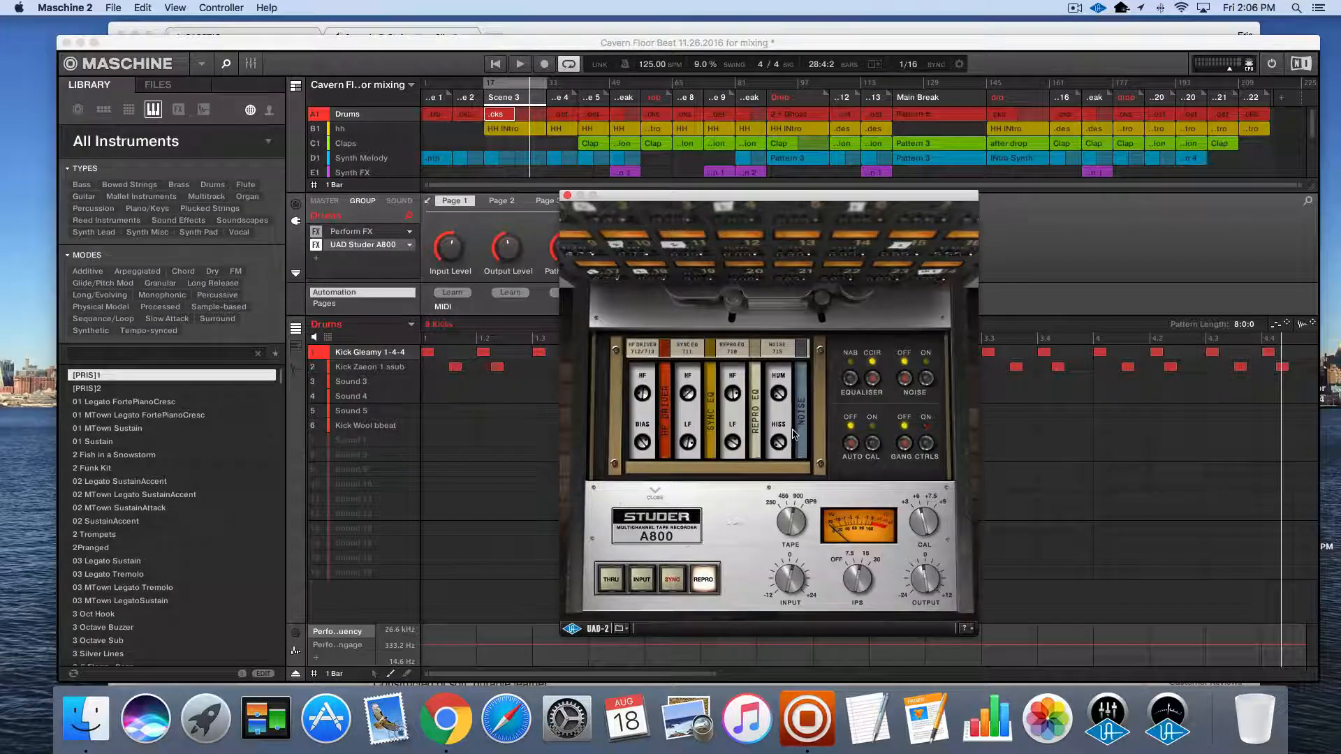
Solo the Drums group in Scene 3 and compare the Studer A800 in THRU and REPRO modes, ending on REPRO
click(397, 110)
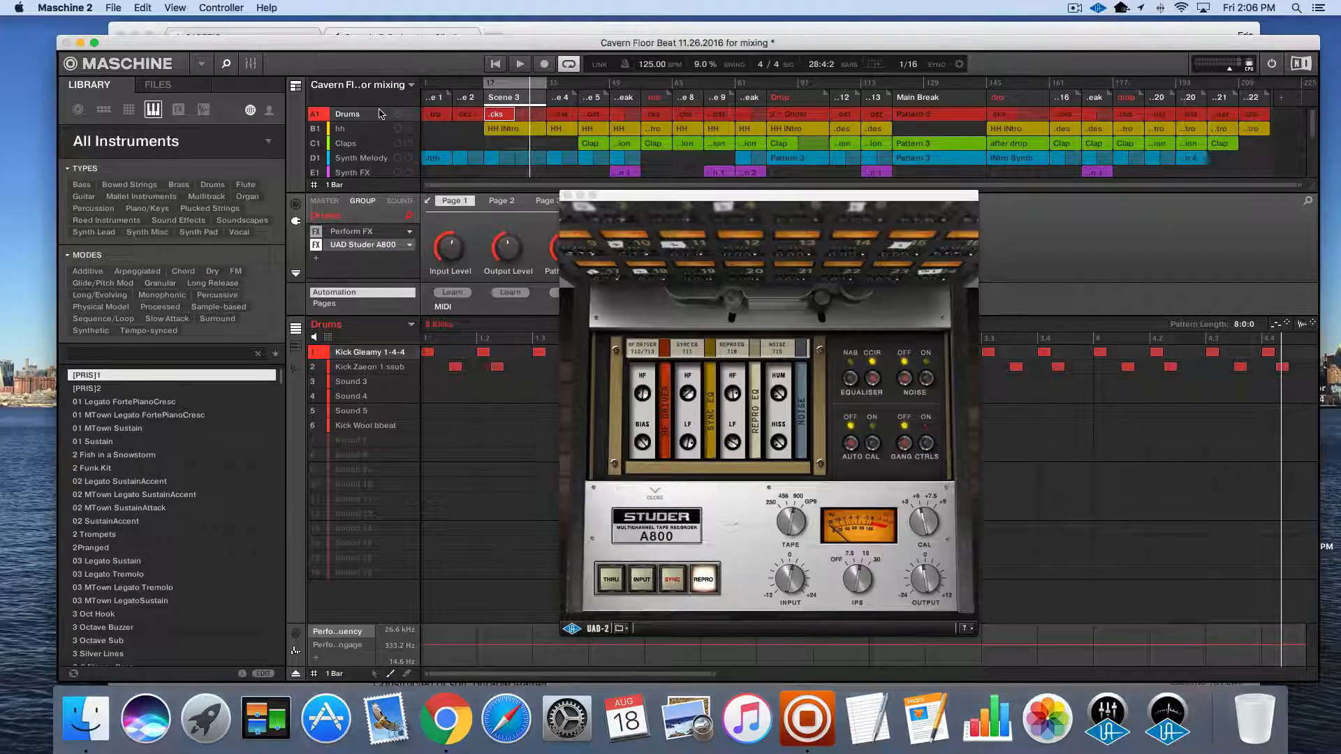
right_click(316, 115)
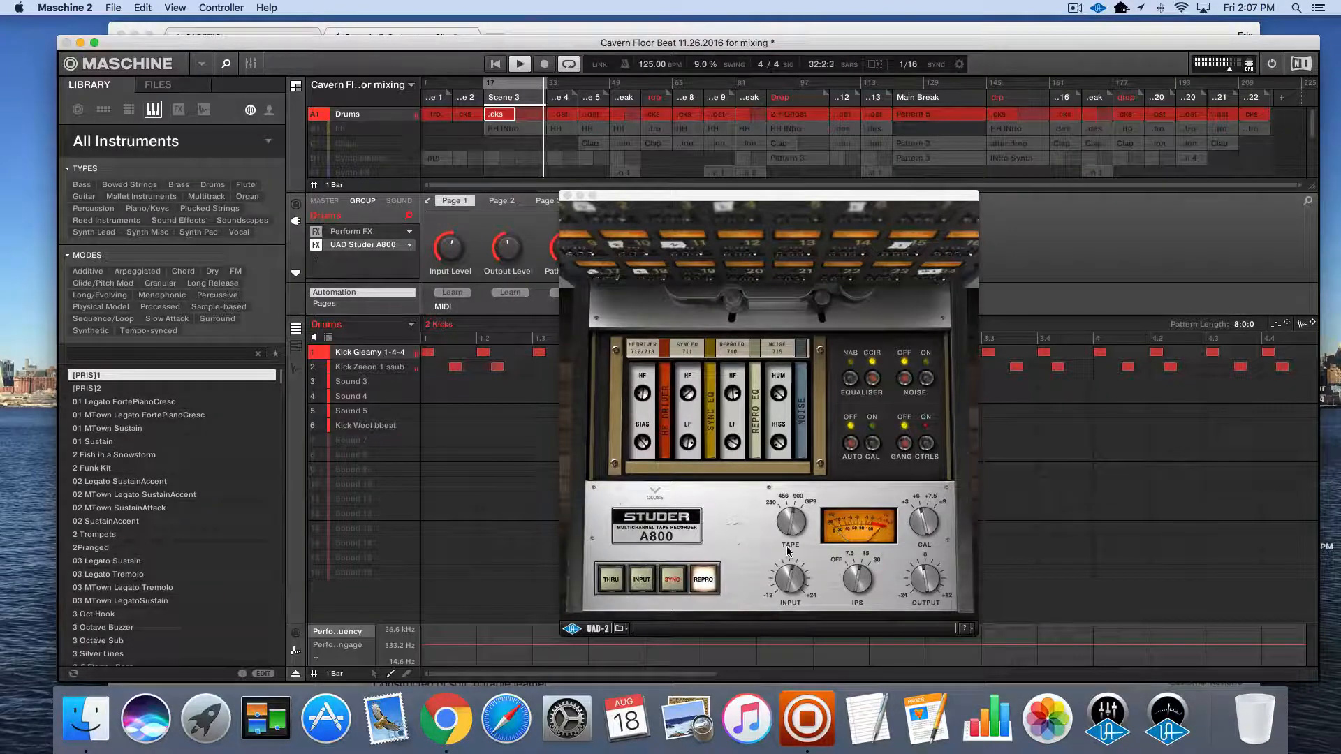
click(612, 580)
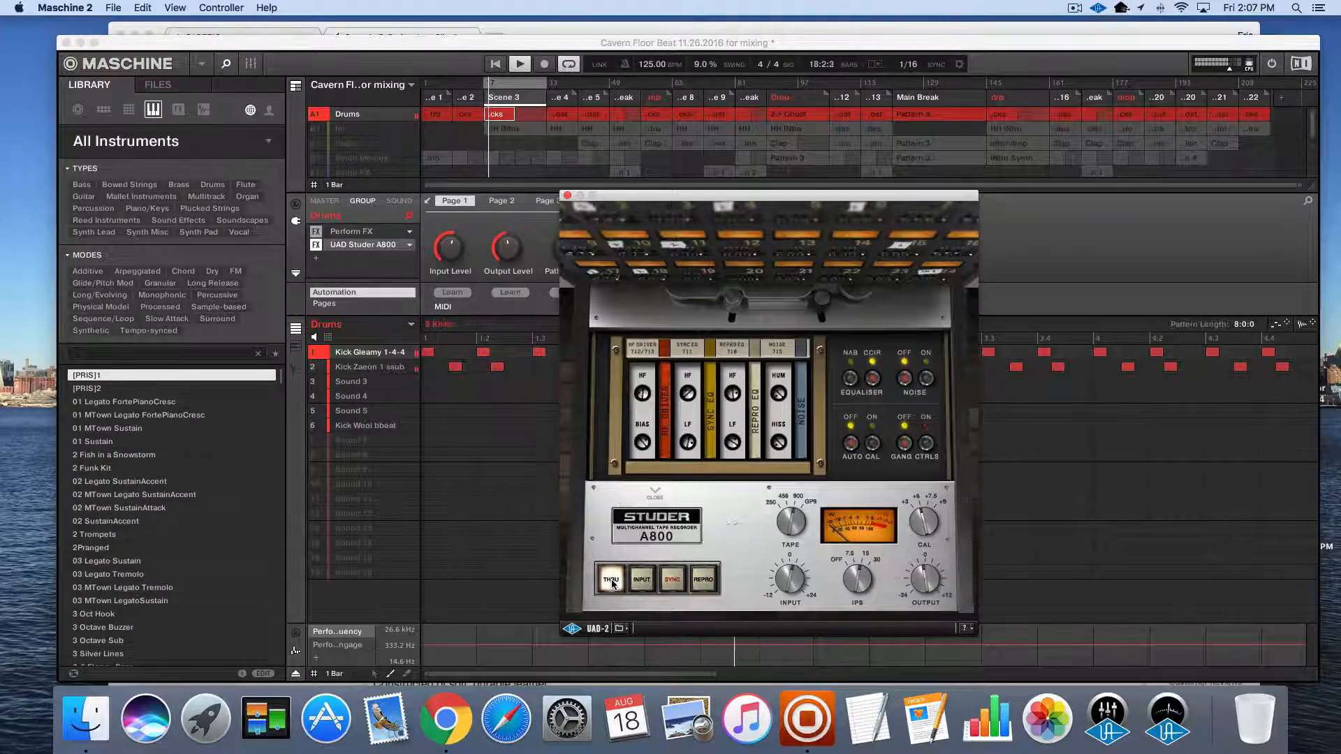
click(704, 580)
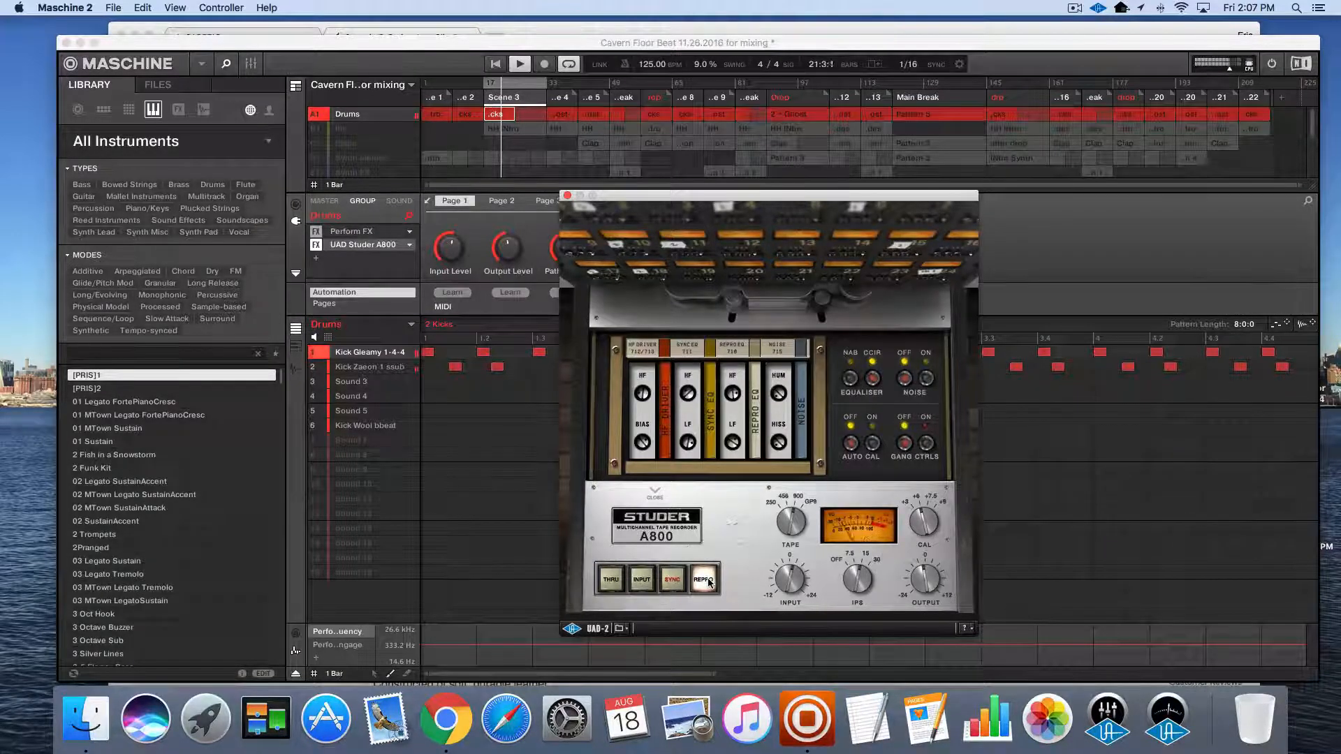
click(502, 497)
key(space)
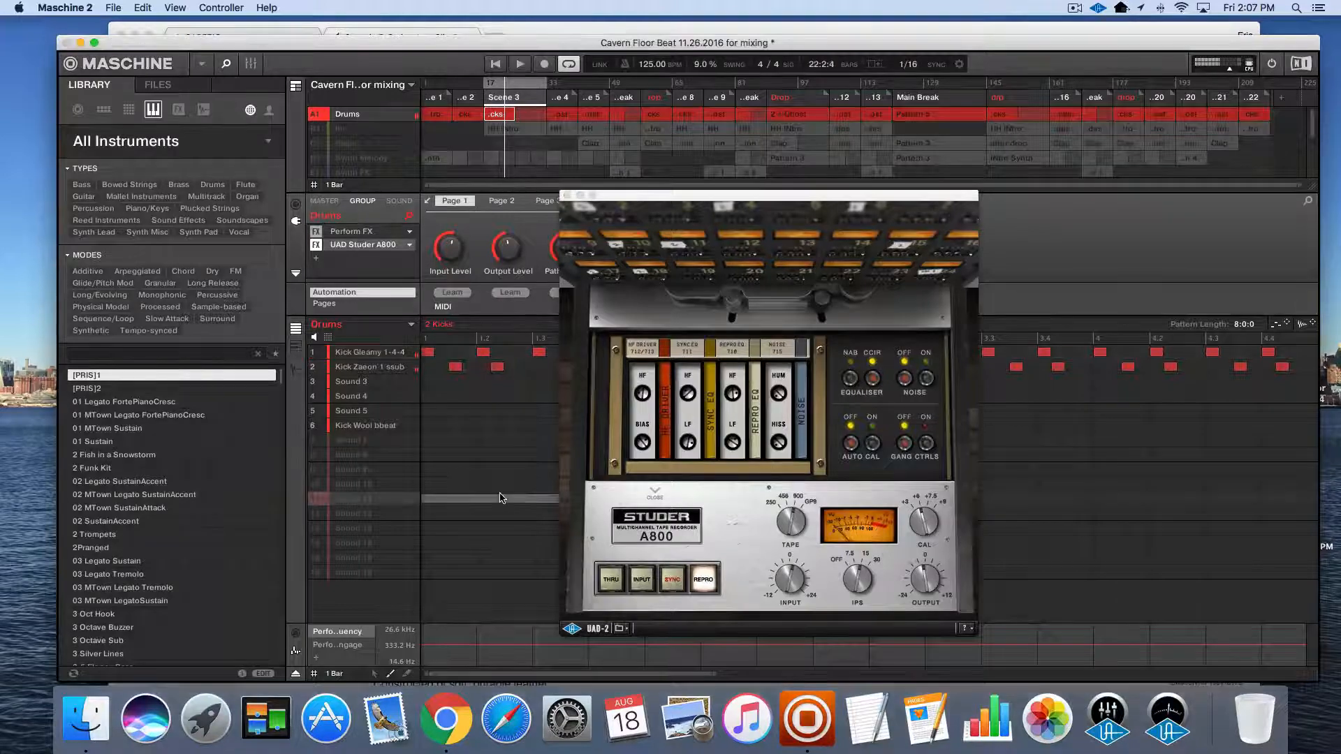
Unsolo the Drums group so that all groups are active again
click(314, 115)
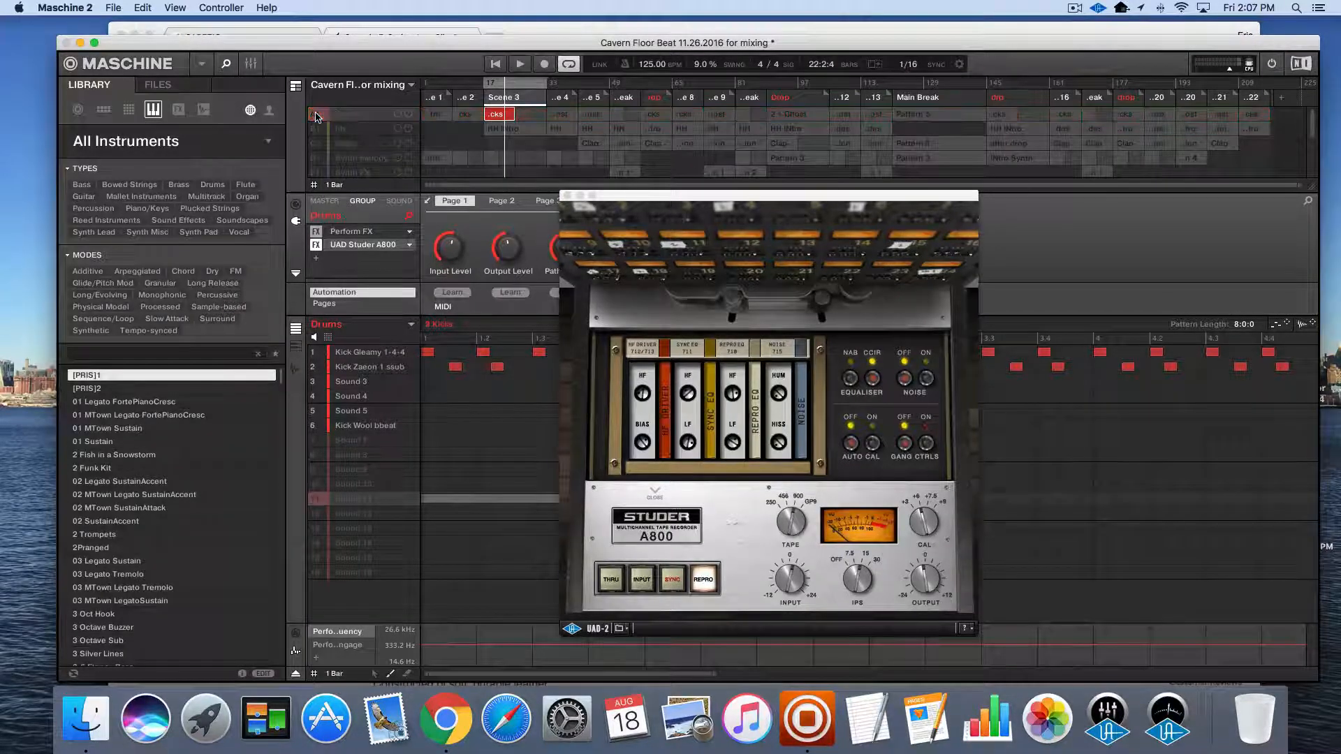
click(315, 115)
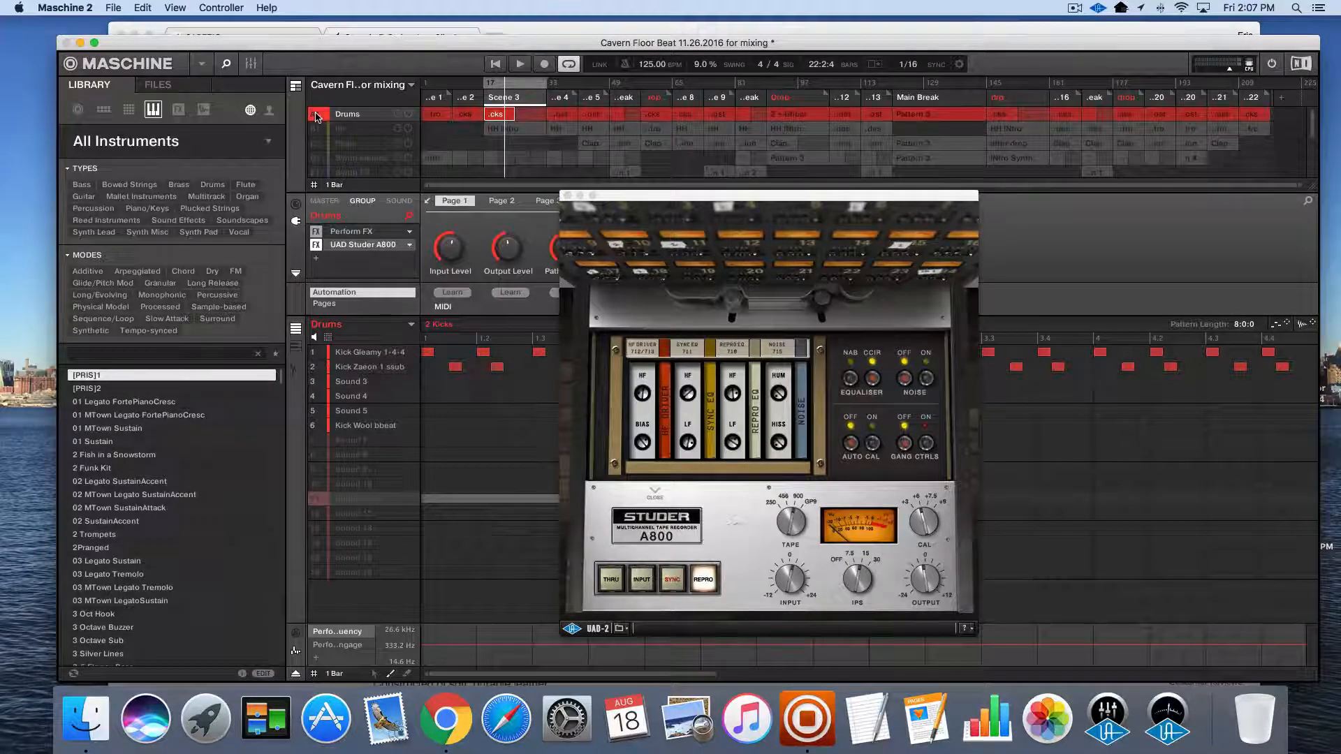
right_click(316, 116)
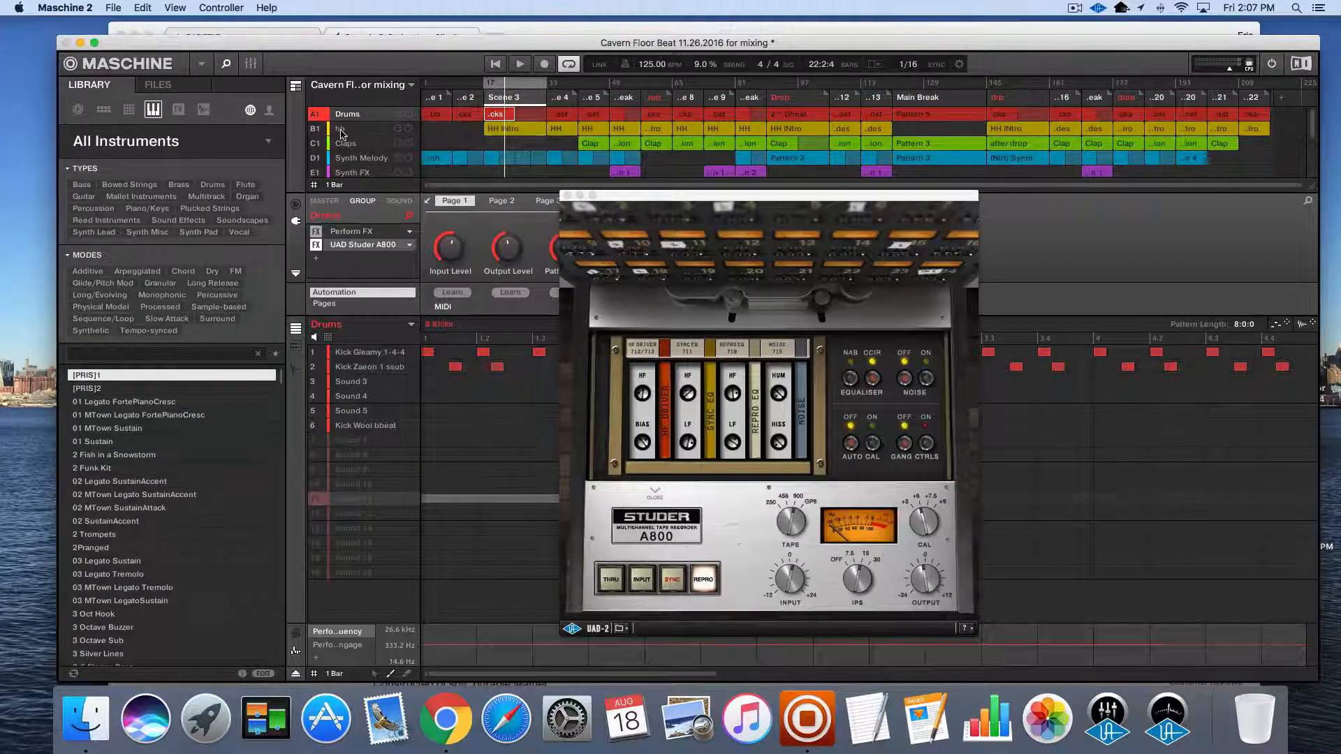
Look over the group-level effects of hh, Claps, Synth Melody, Synth FX, Ambience and Shaker
click(337, 129)
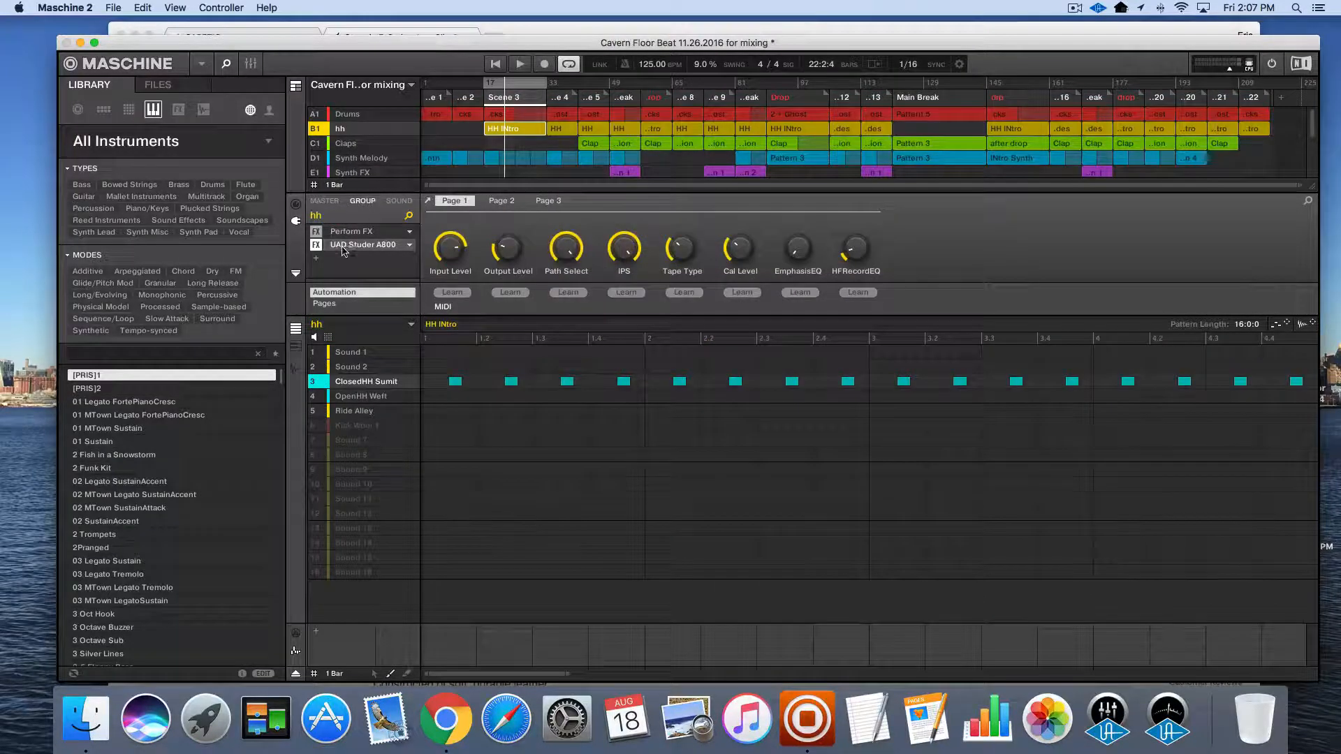
click(357, 145)
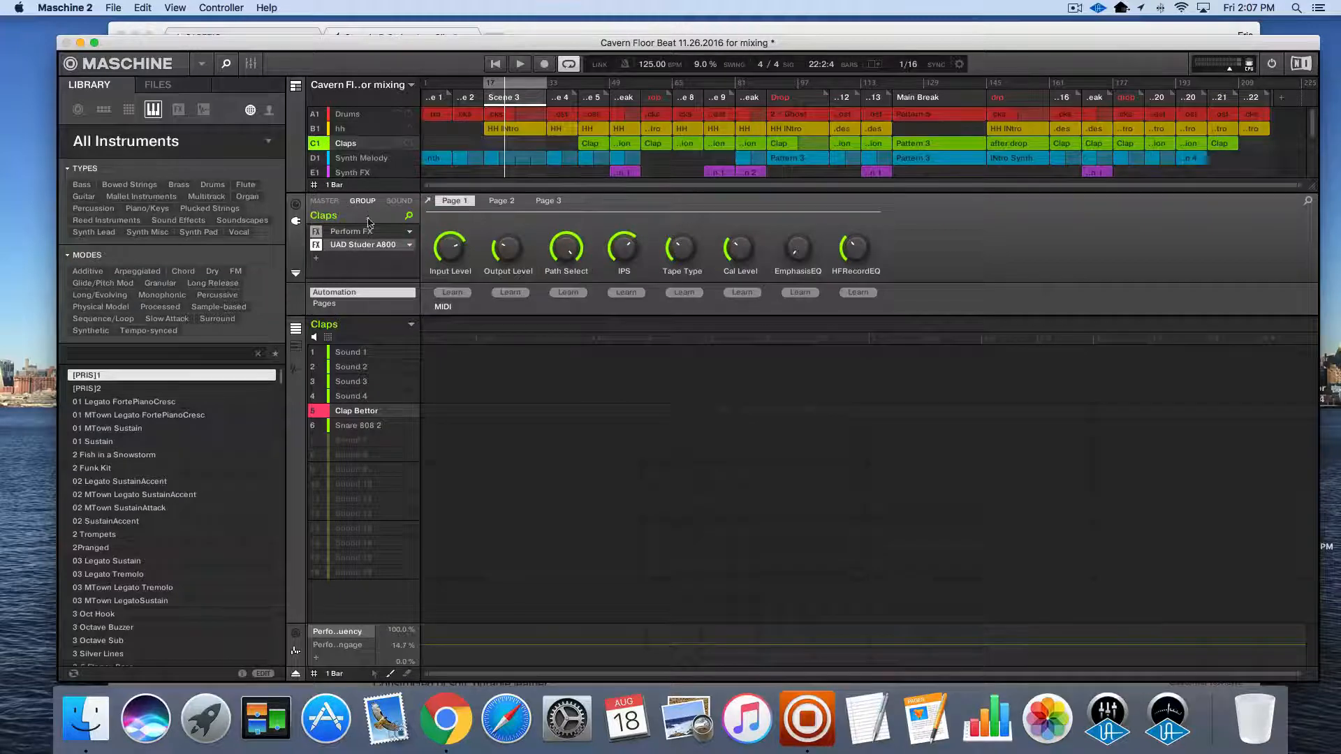
scroll(365, 172, down, 1)
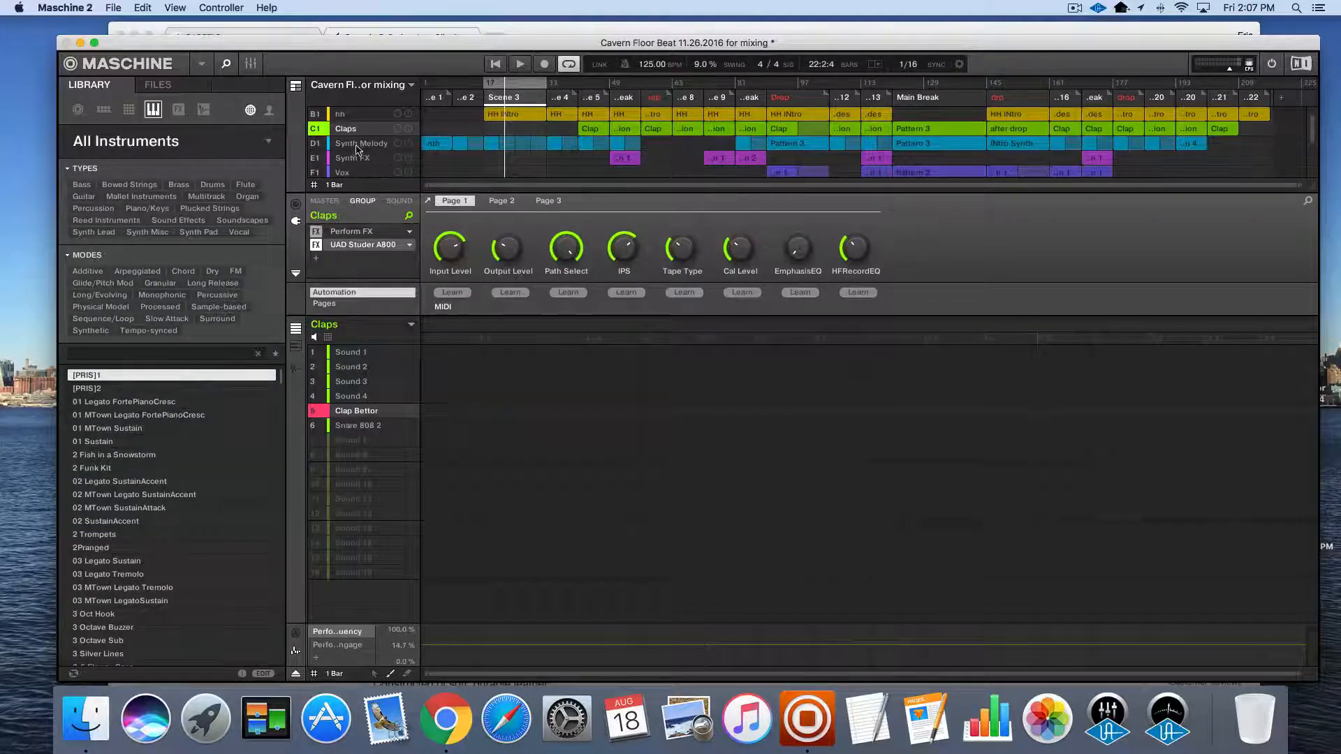
click(357, 145)
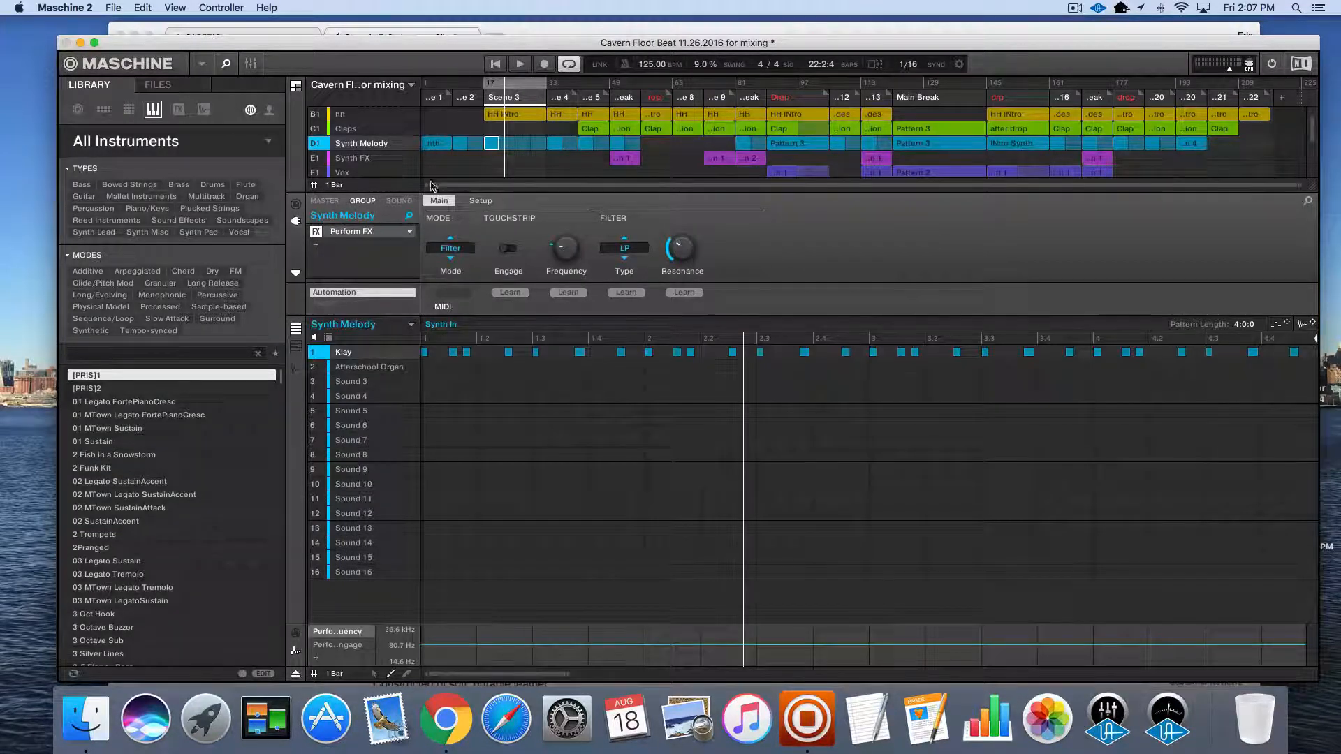
click(360, 160)
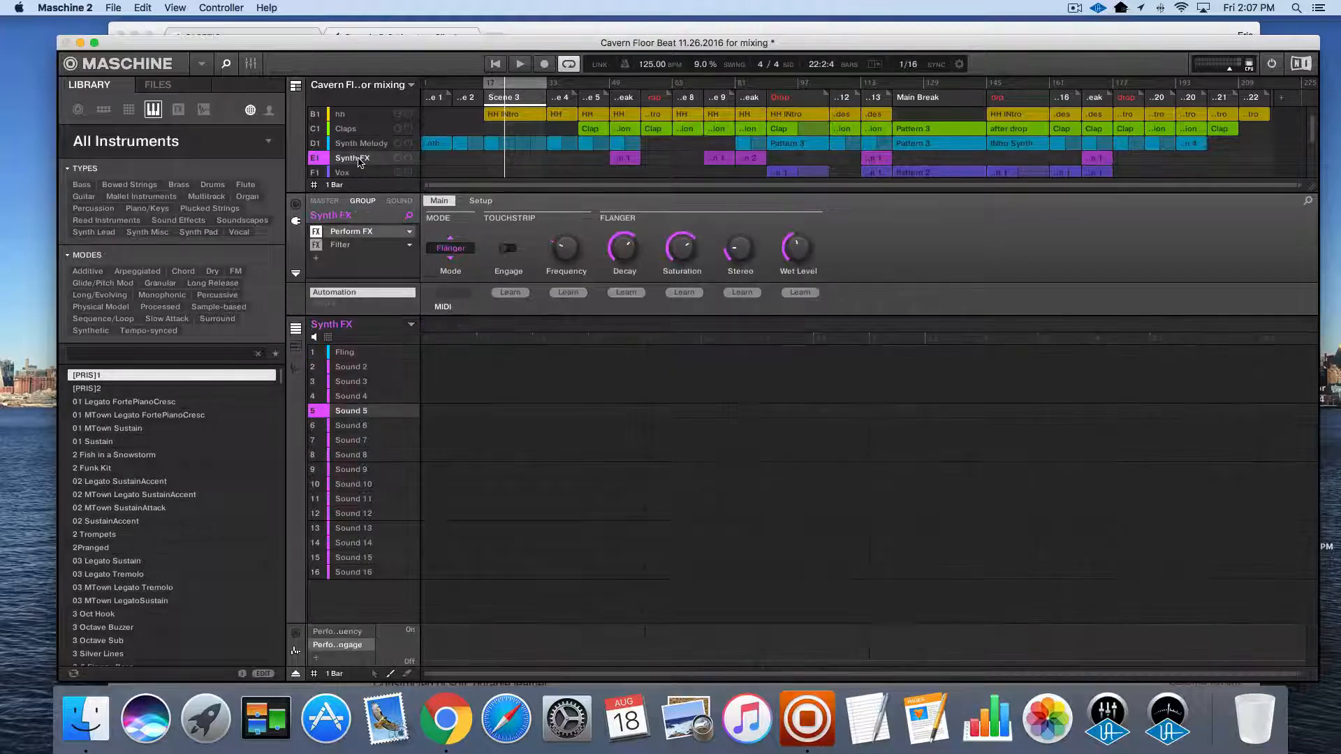
scroll(360, 162, down, 3)
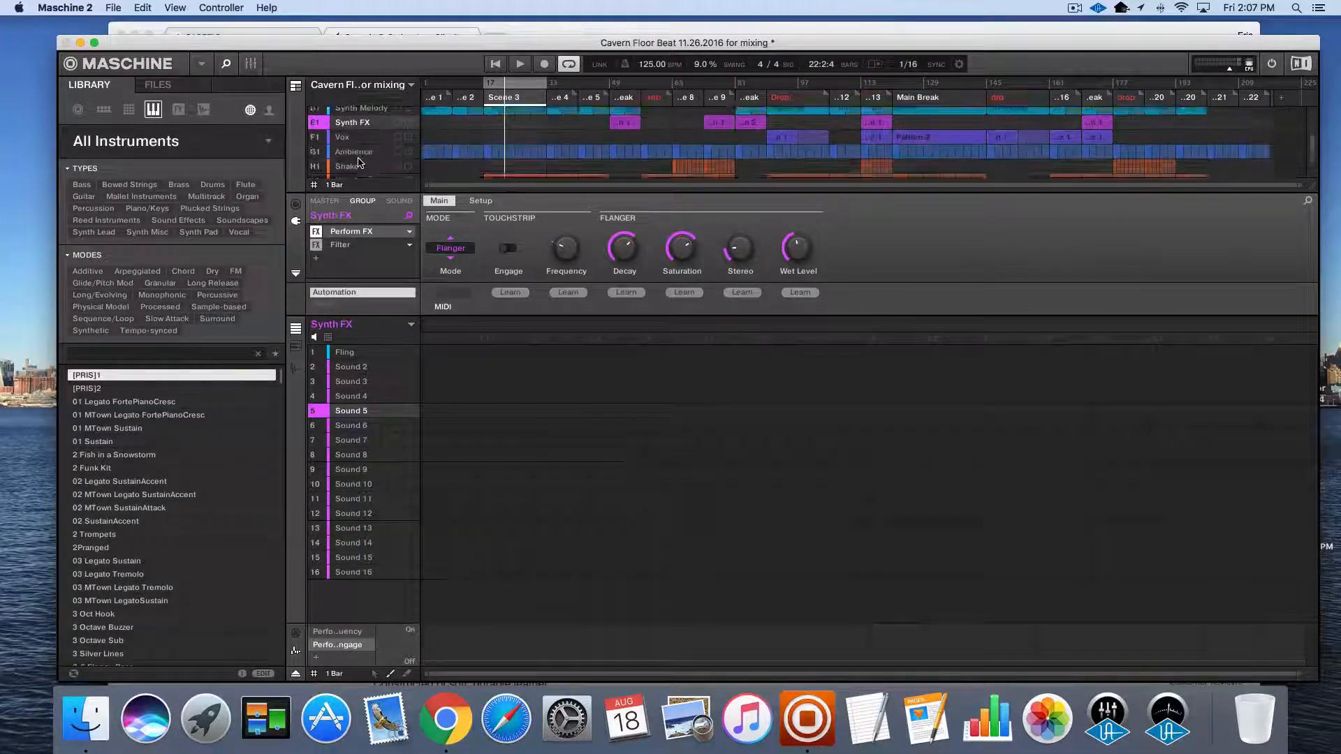
click(351, 139)
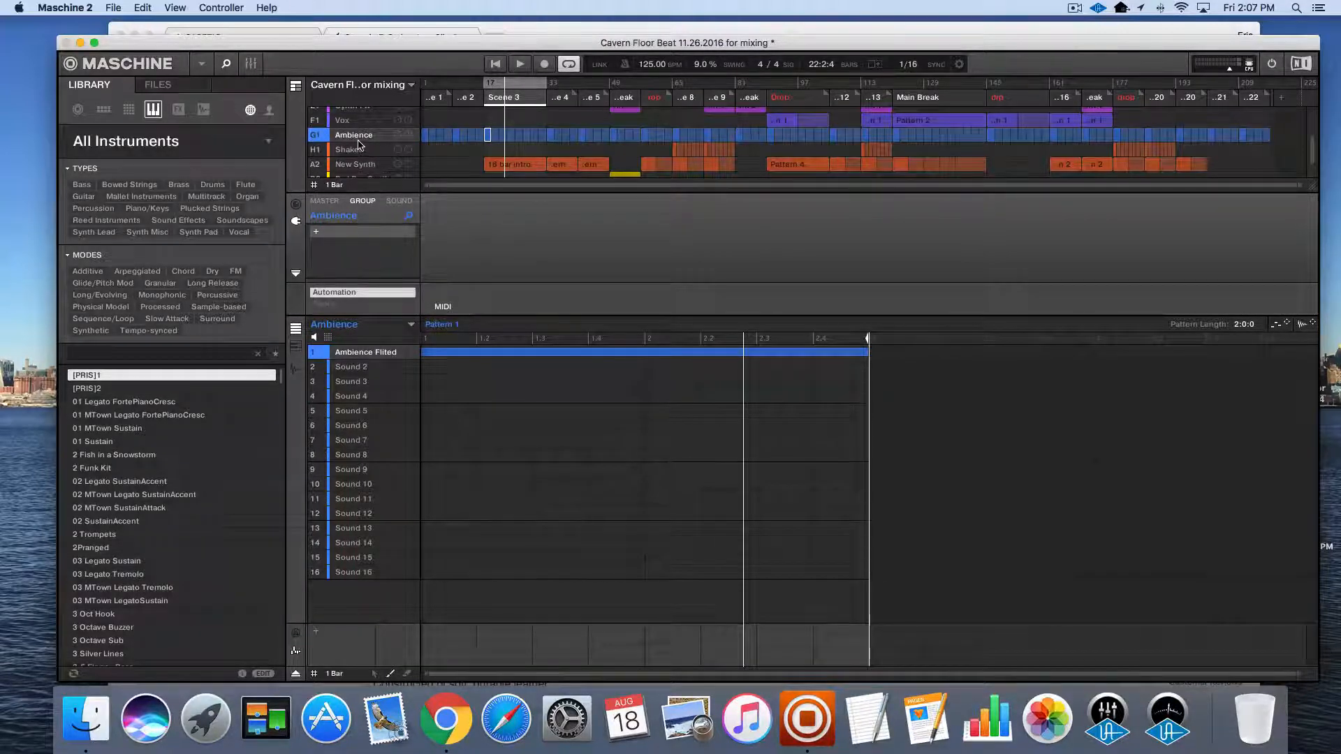
click(357, 150)
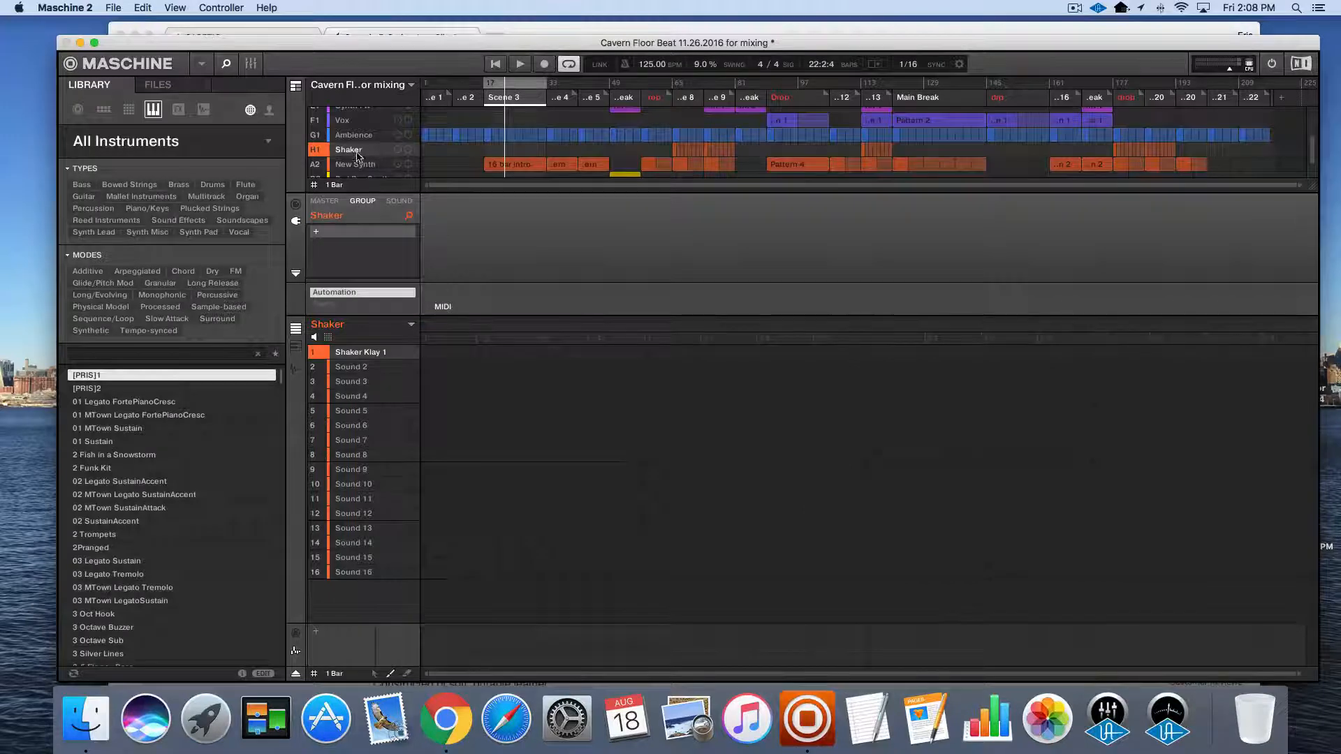
Show the New Synth group's effects with the Teletronix LA-2A window below their controls, and play Scene 3
click(359, 166)
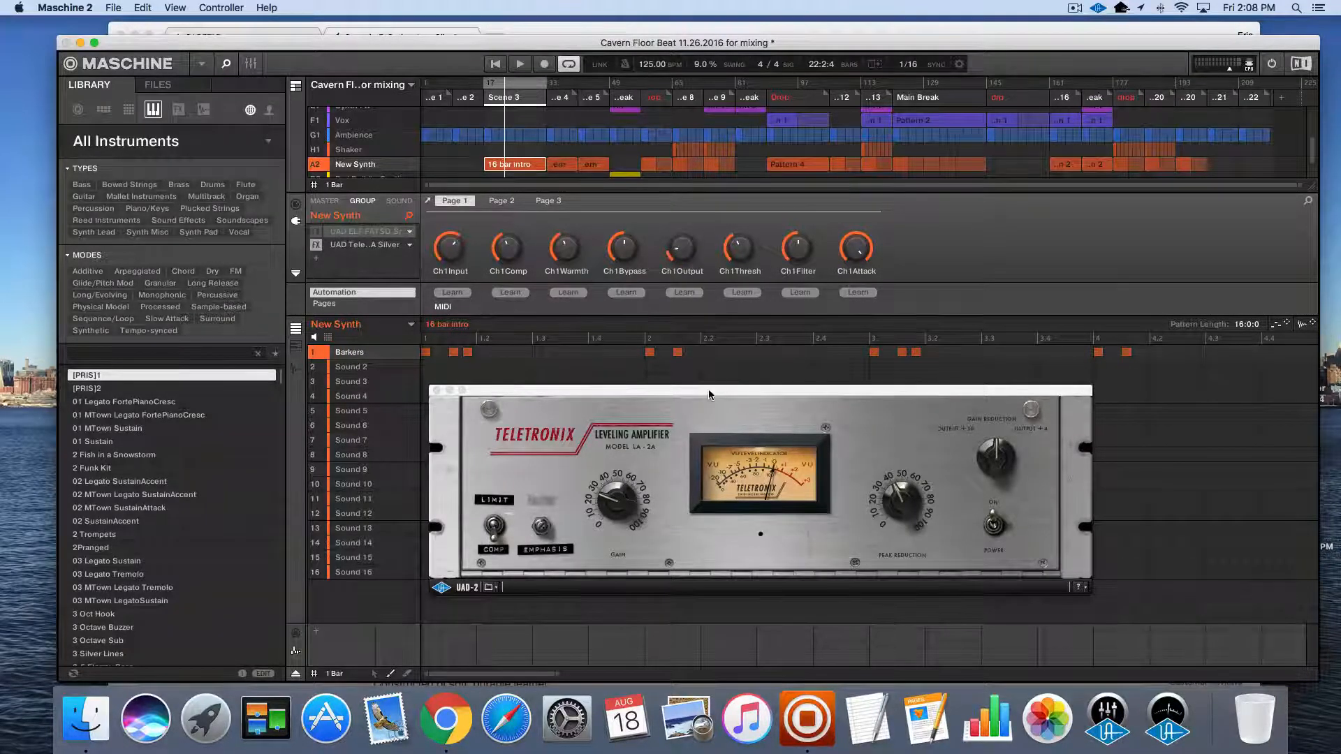
drag(708, 388, 701, 370)
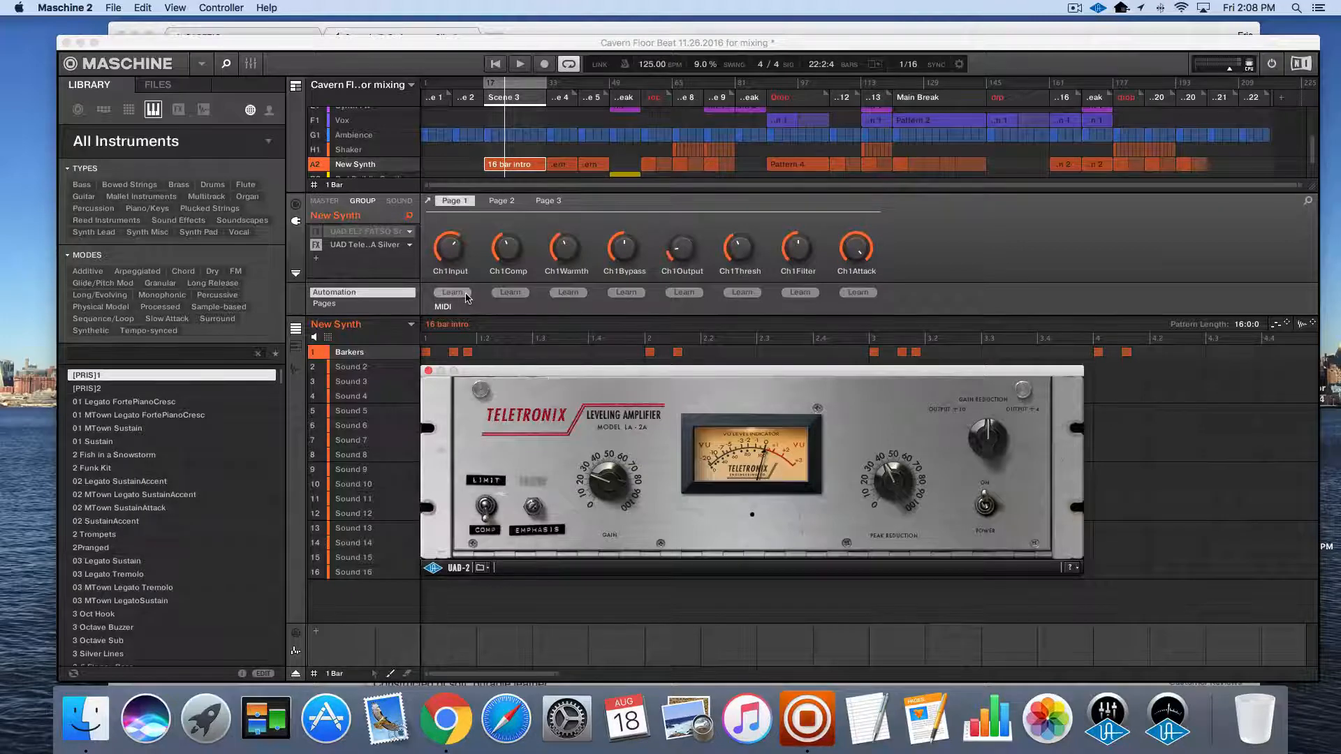
click(346, 169)
key(space)
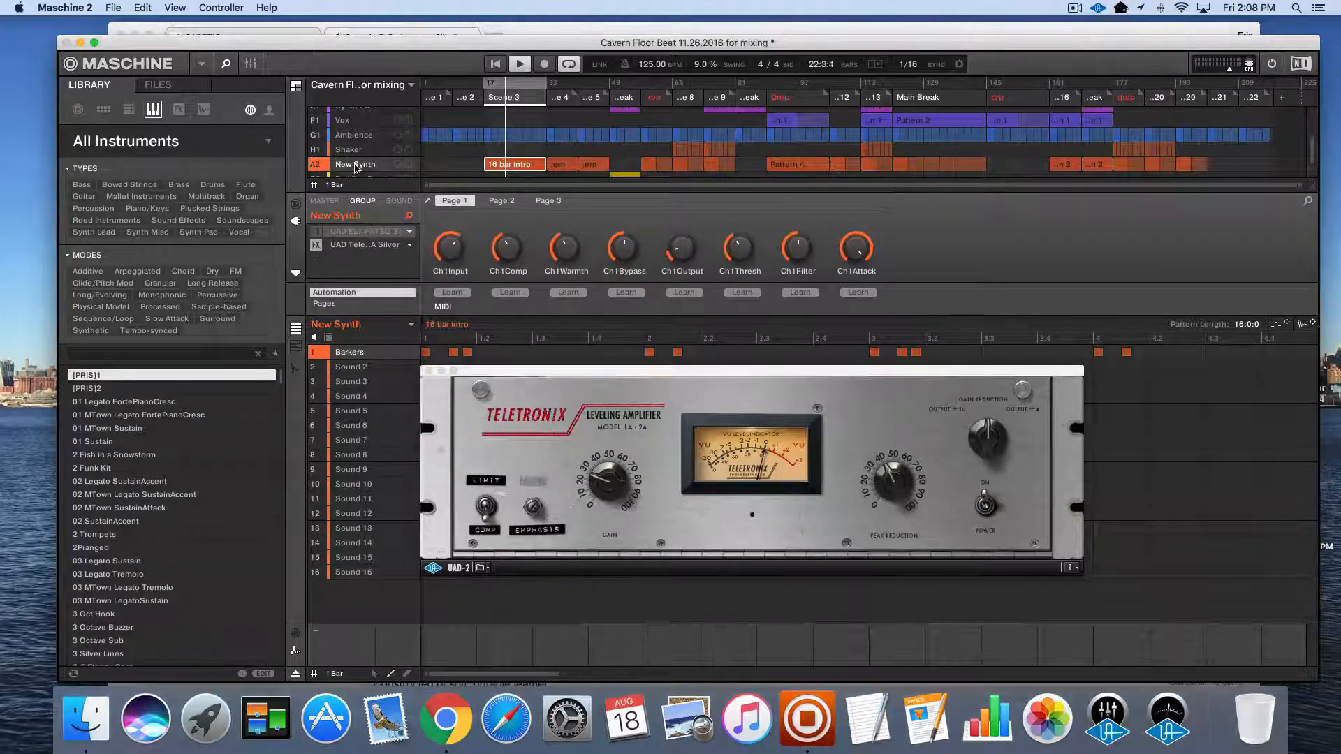
Solo the New Synth group and audition it with the Teletronix LA-2A enabled, then bypassed
right_click(315, 166)
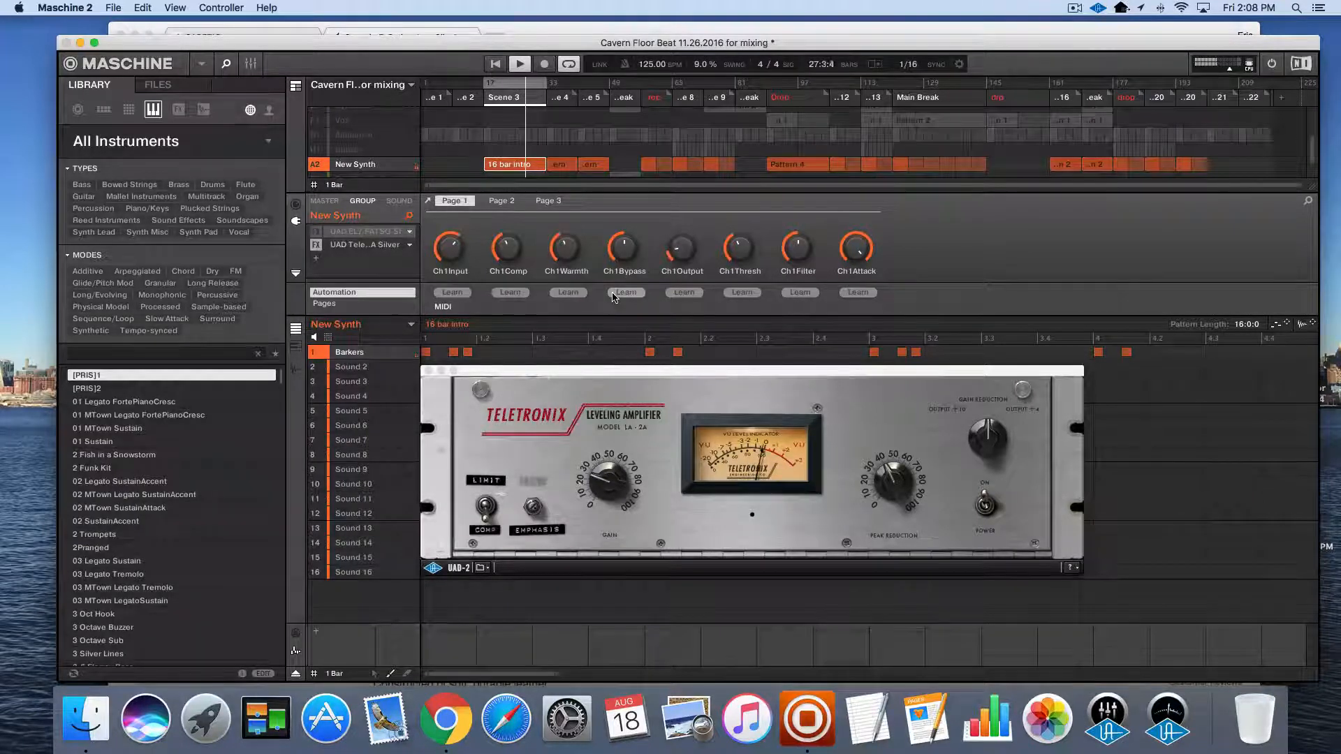
key(space)
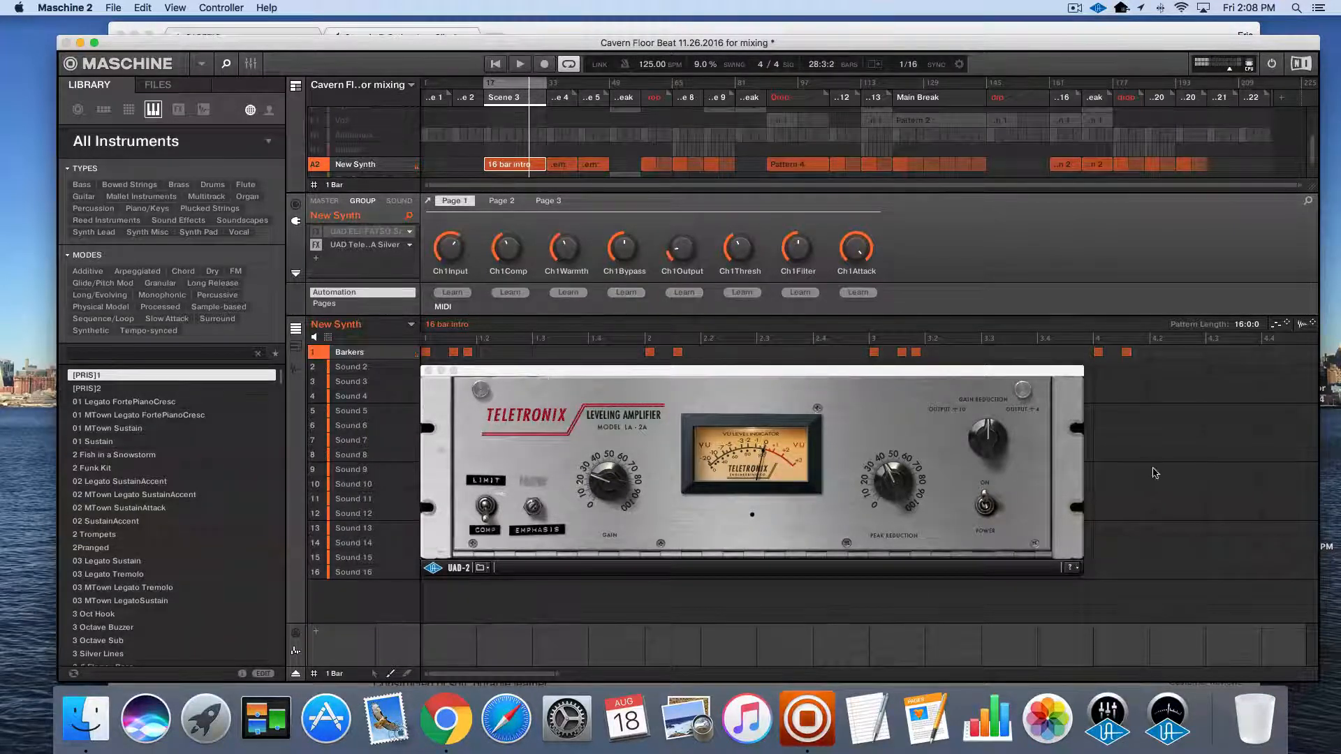
click(318, 246)
key(space)
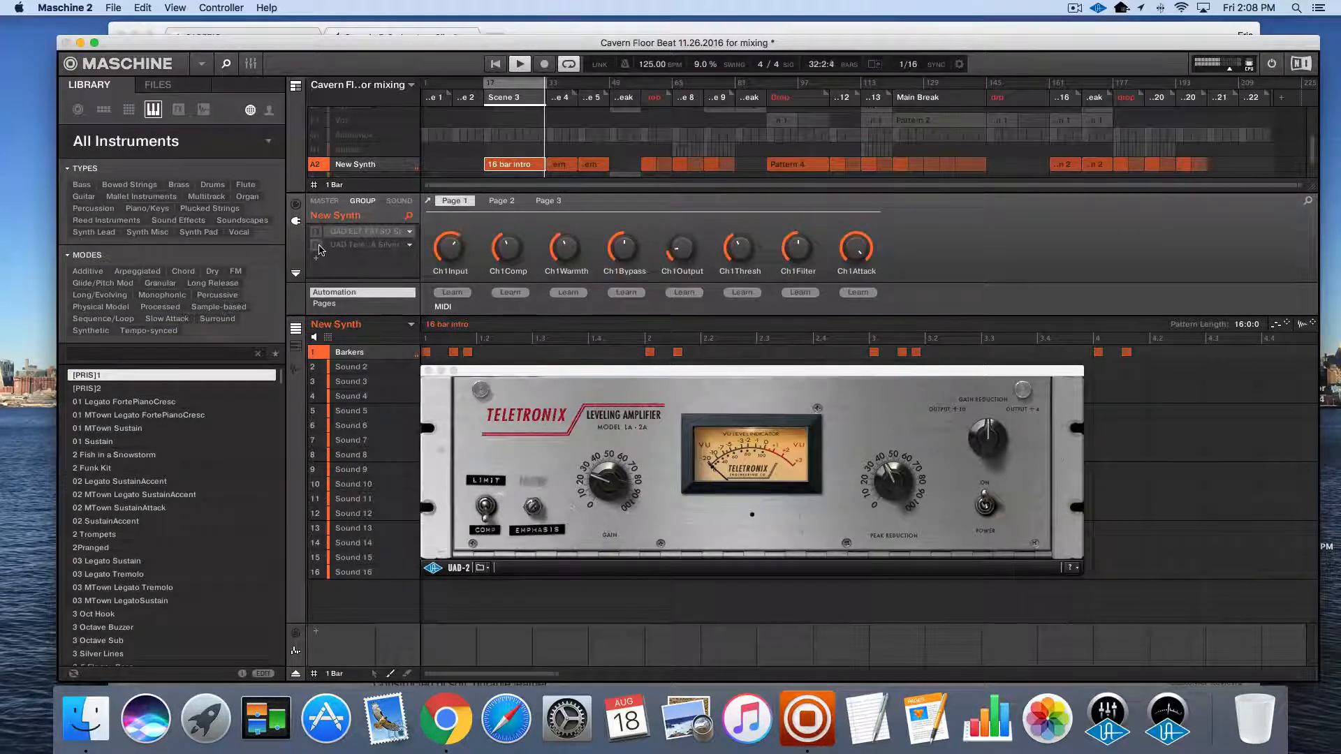
Re-enable the Teletronix LA-2A on the New Synth group, close its window, and play Scene 3 with all groups active
click(317, 245)
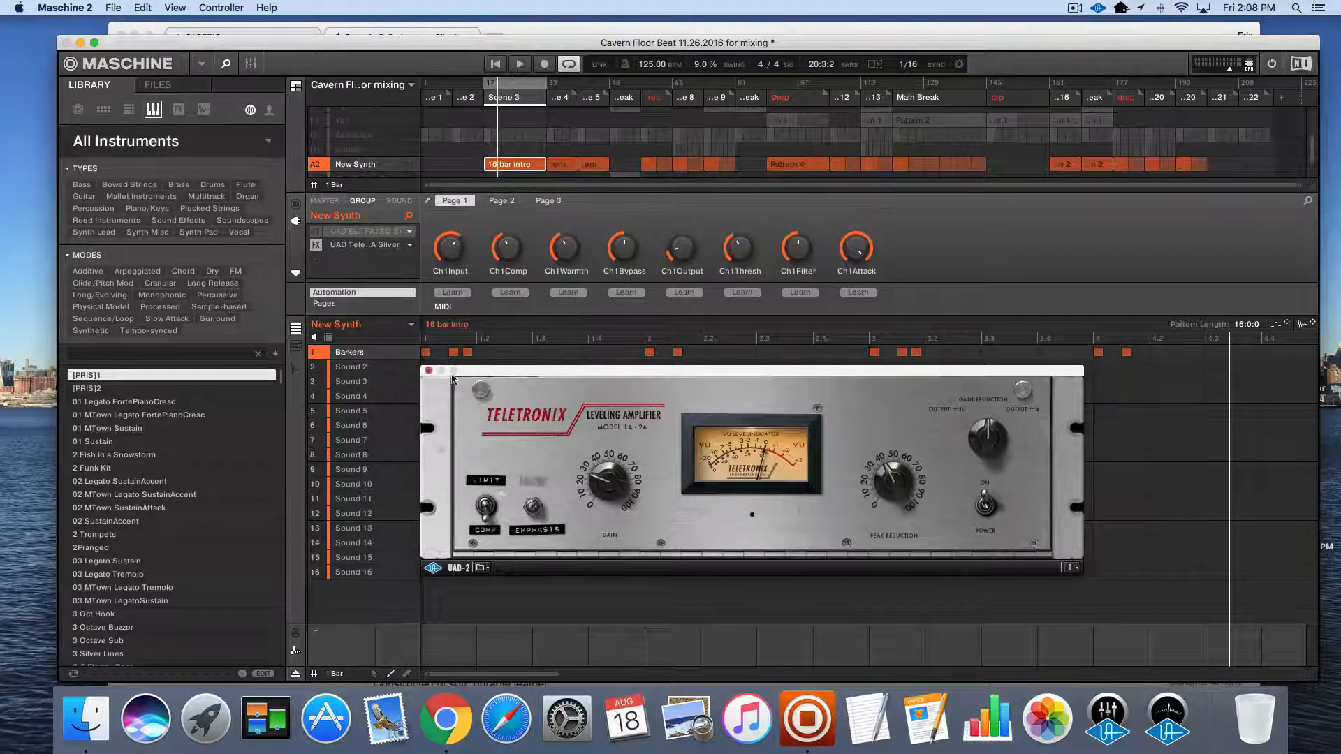
click(429, 371)
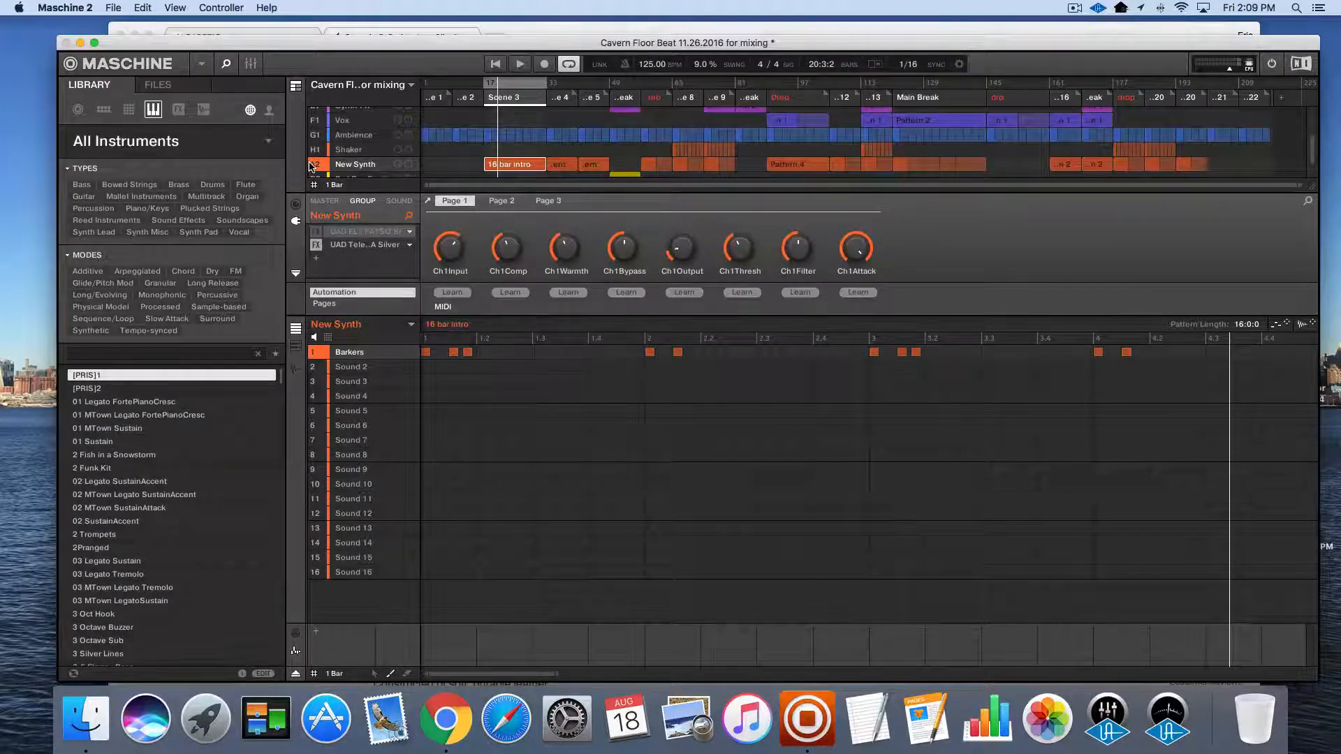
key(space)
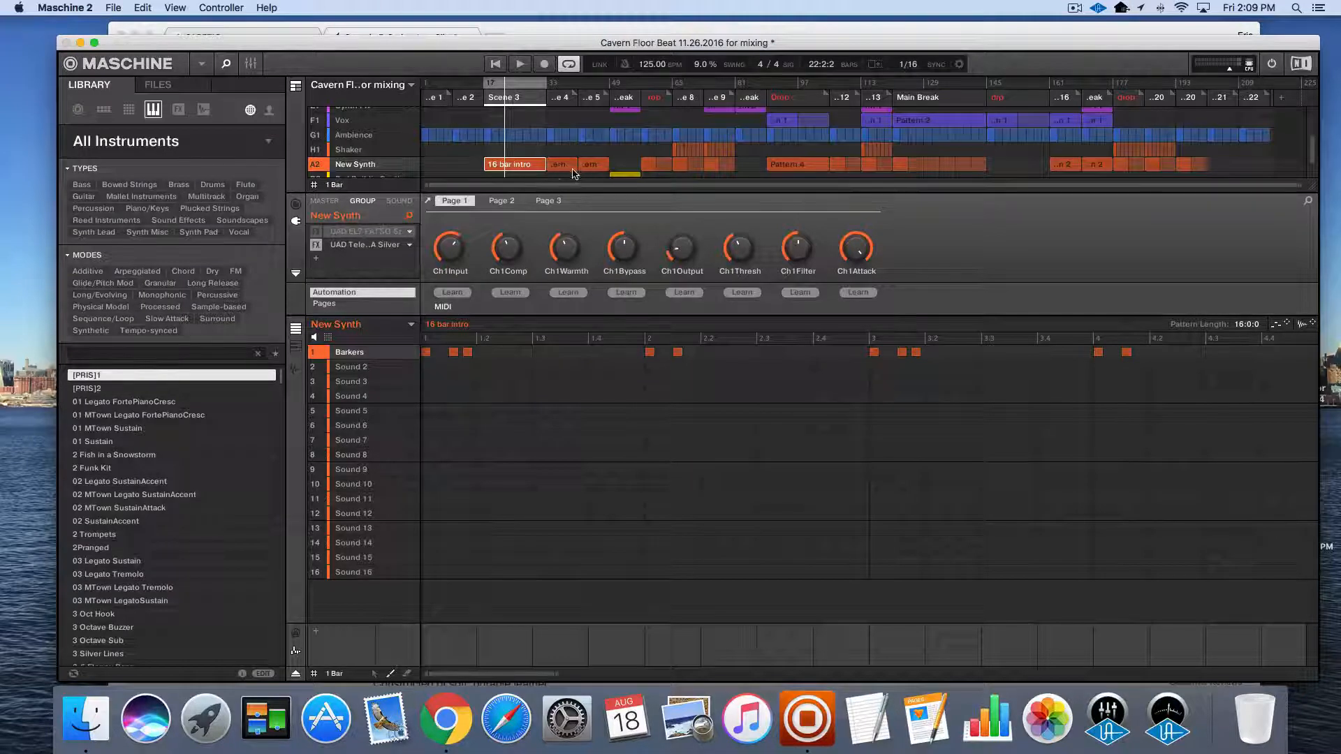
Show the Barkers sound's Form macros and play the arrangement from within Scene 5
click(399, 201)
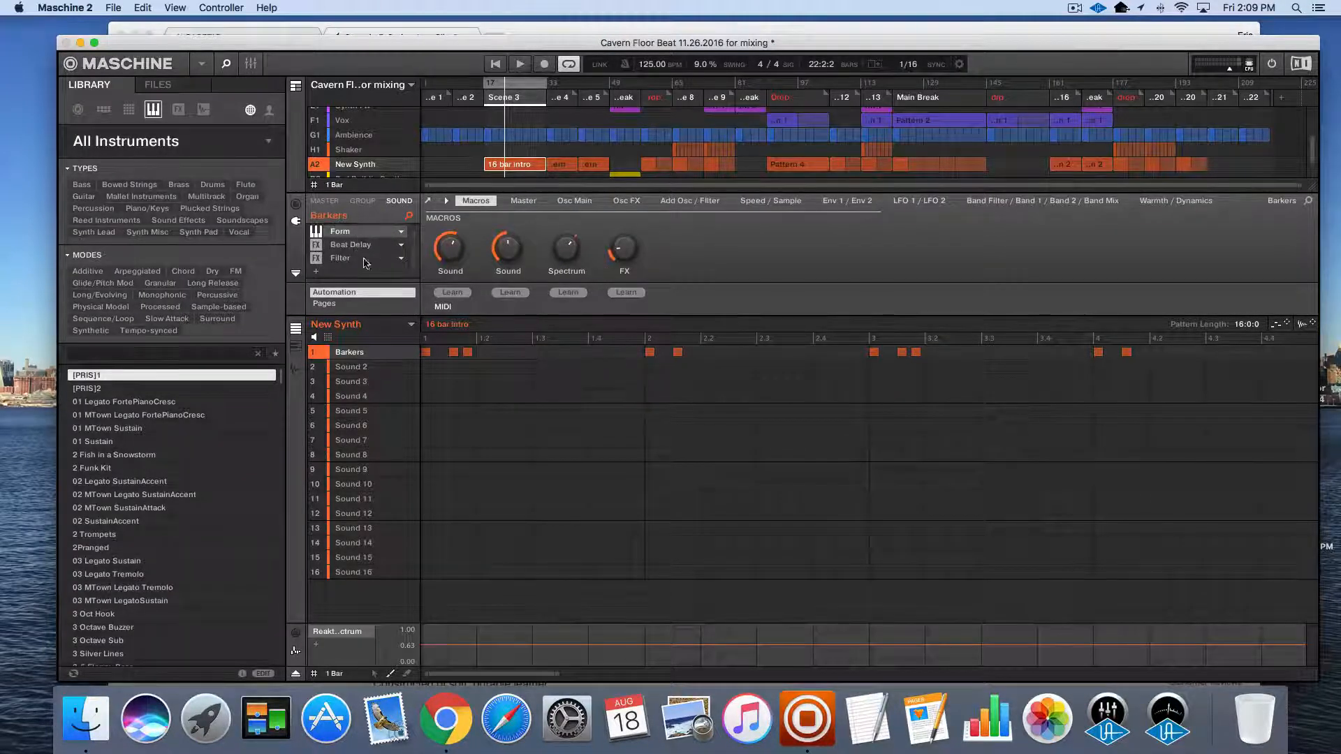
mouse_move(569, 255)
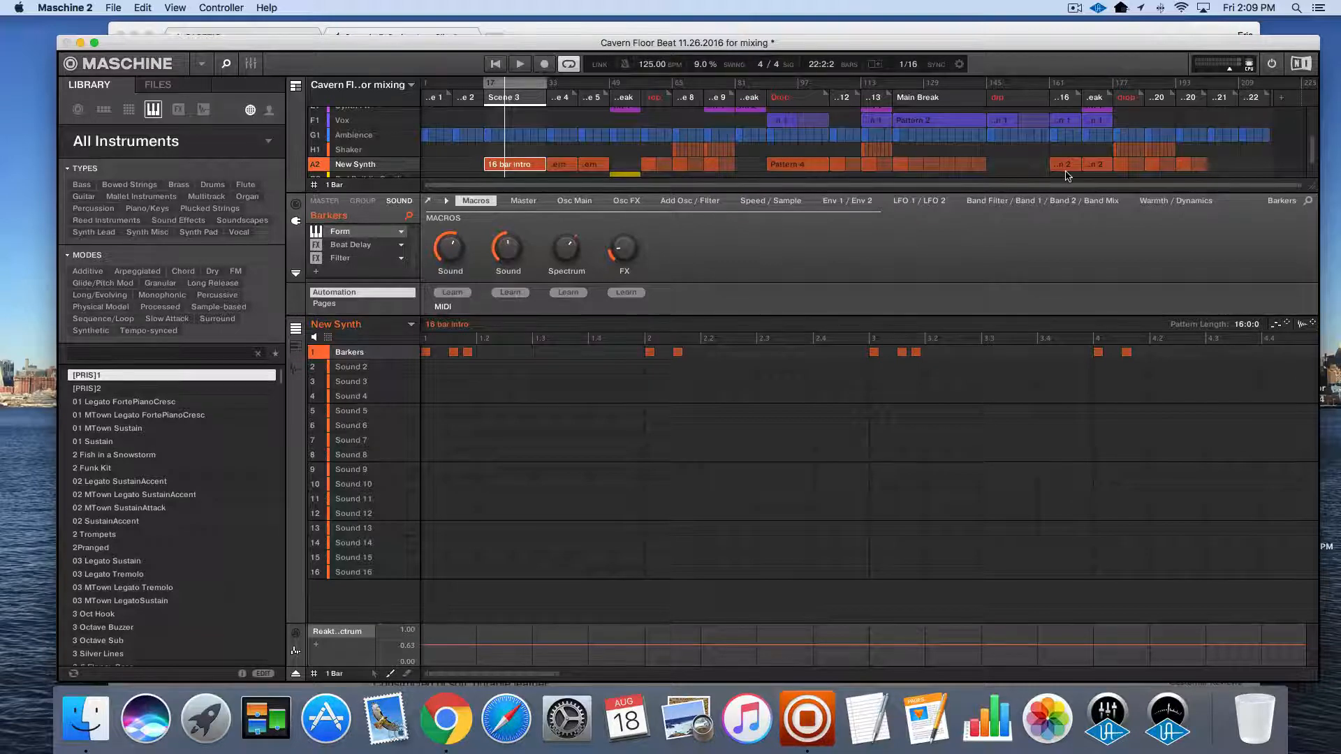
scroll(1066, 176, down, 2)
scroll(752, 131, up, 6)
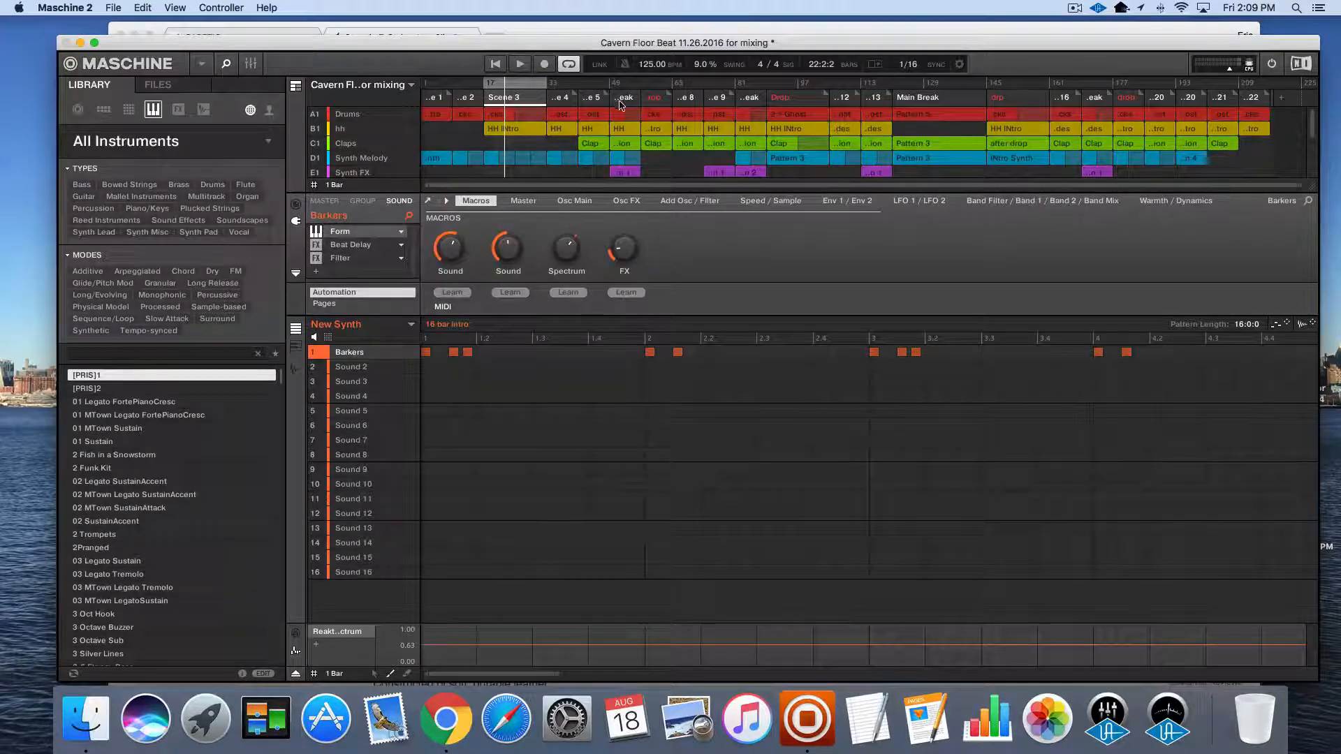
click(600, 85)
key(space)
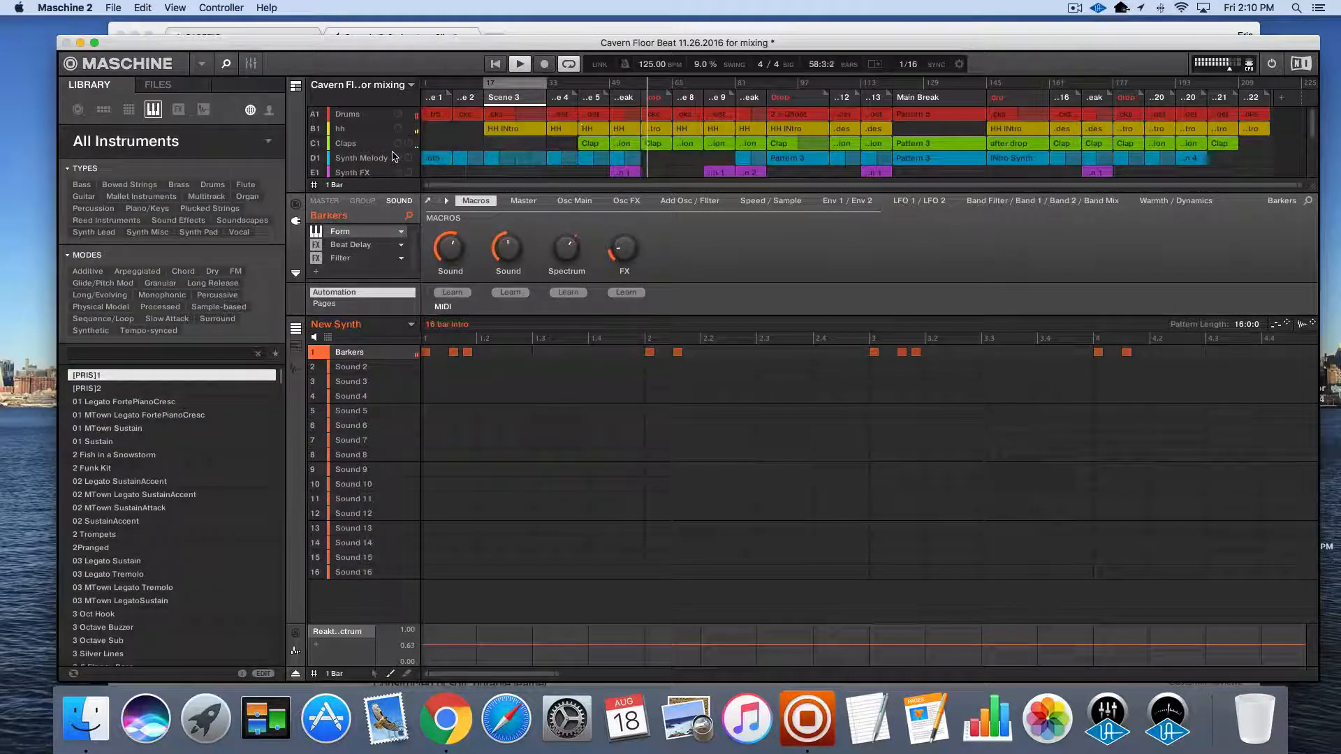
Sweep the Barkers sound's Spectrum macro during playback, lowering it to 0.36 and raising it to about 0.69
scroll(615, 129, down, 5)
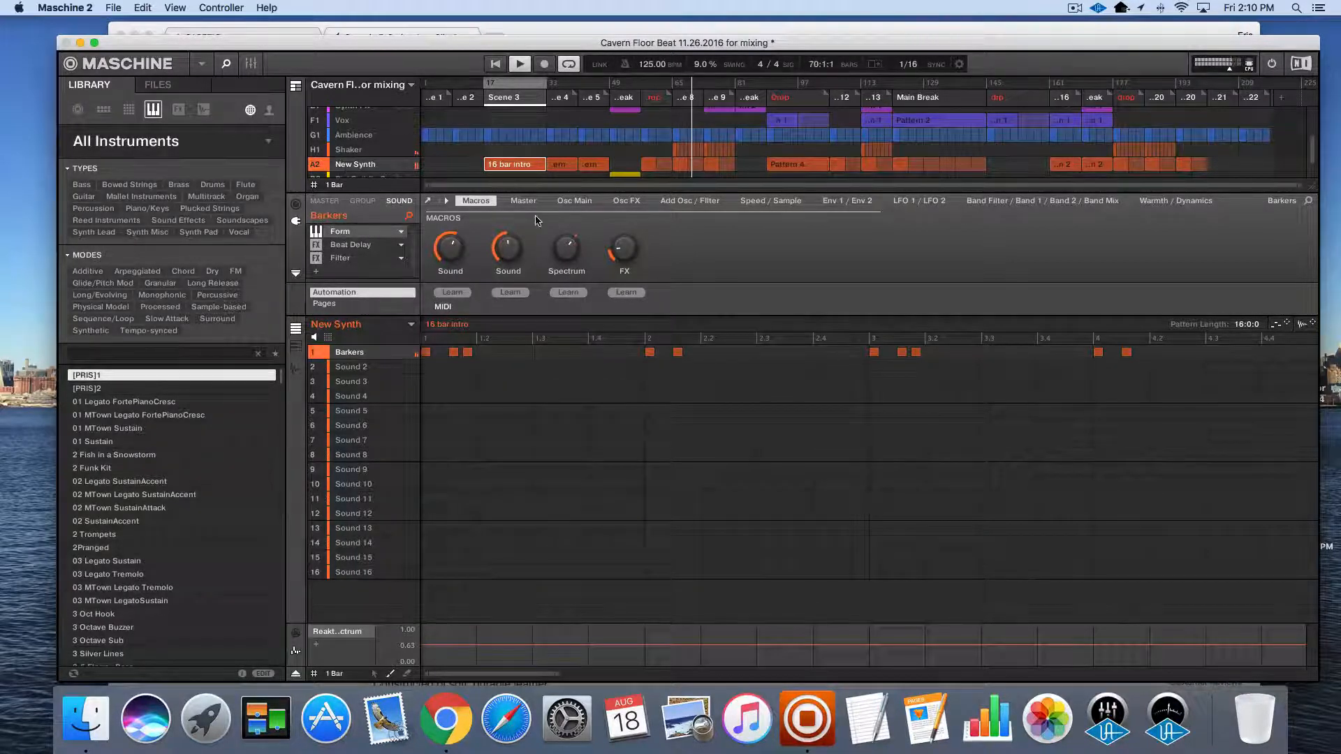
drag(565, 247, 565, 249)
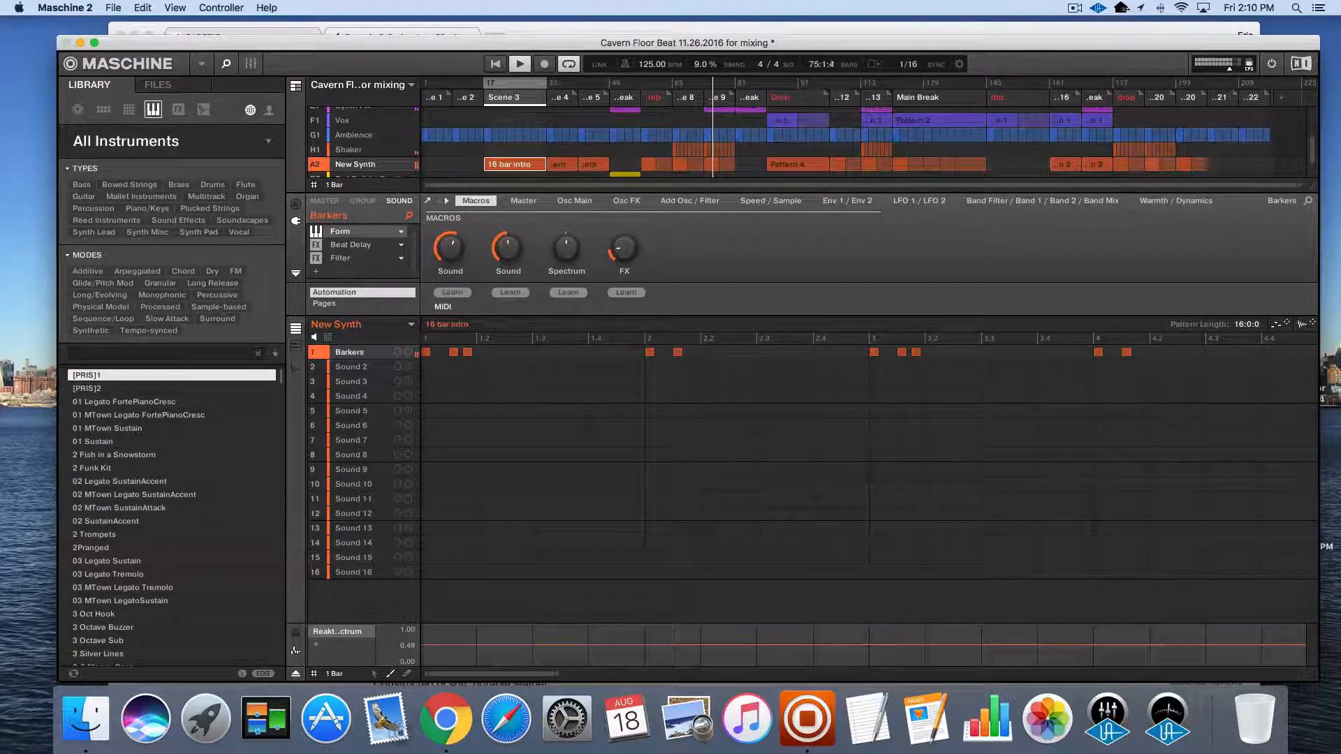
mouse_move(572, 245)
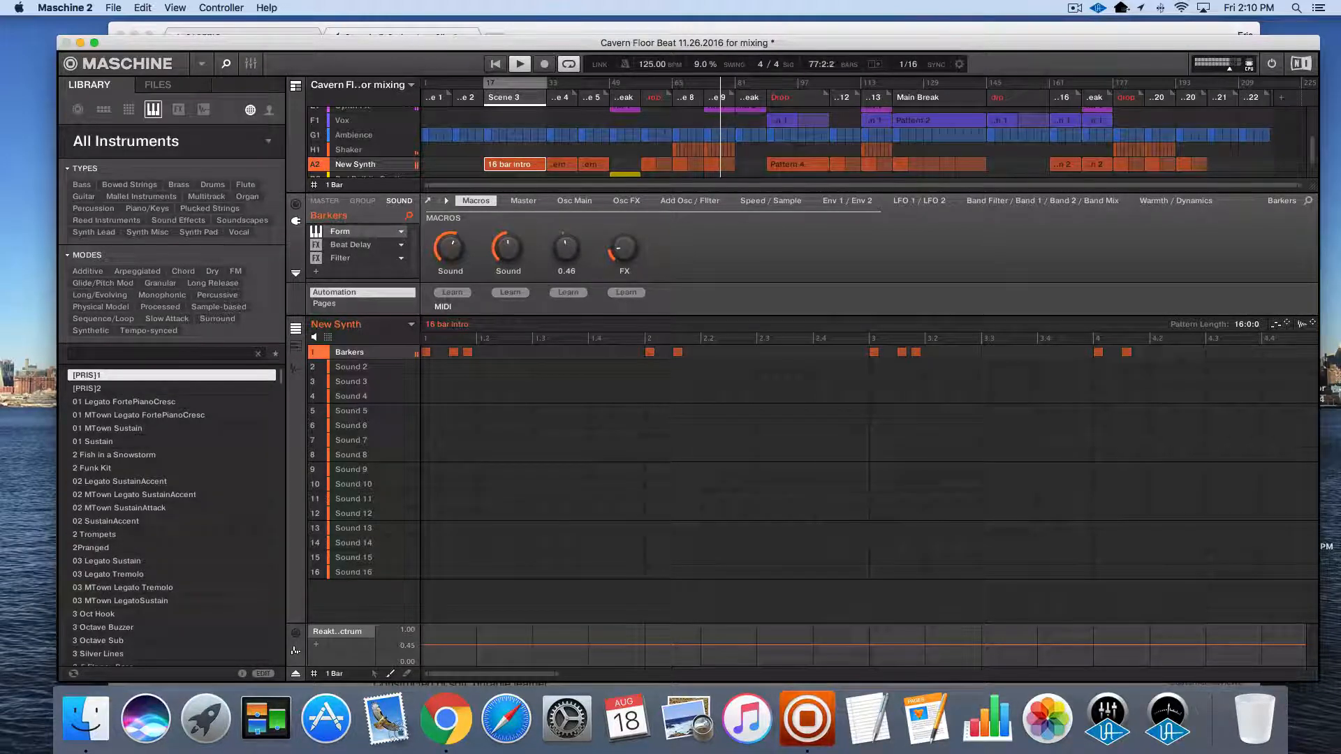
drag(566, 248, 544, 251)
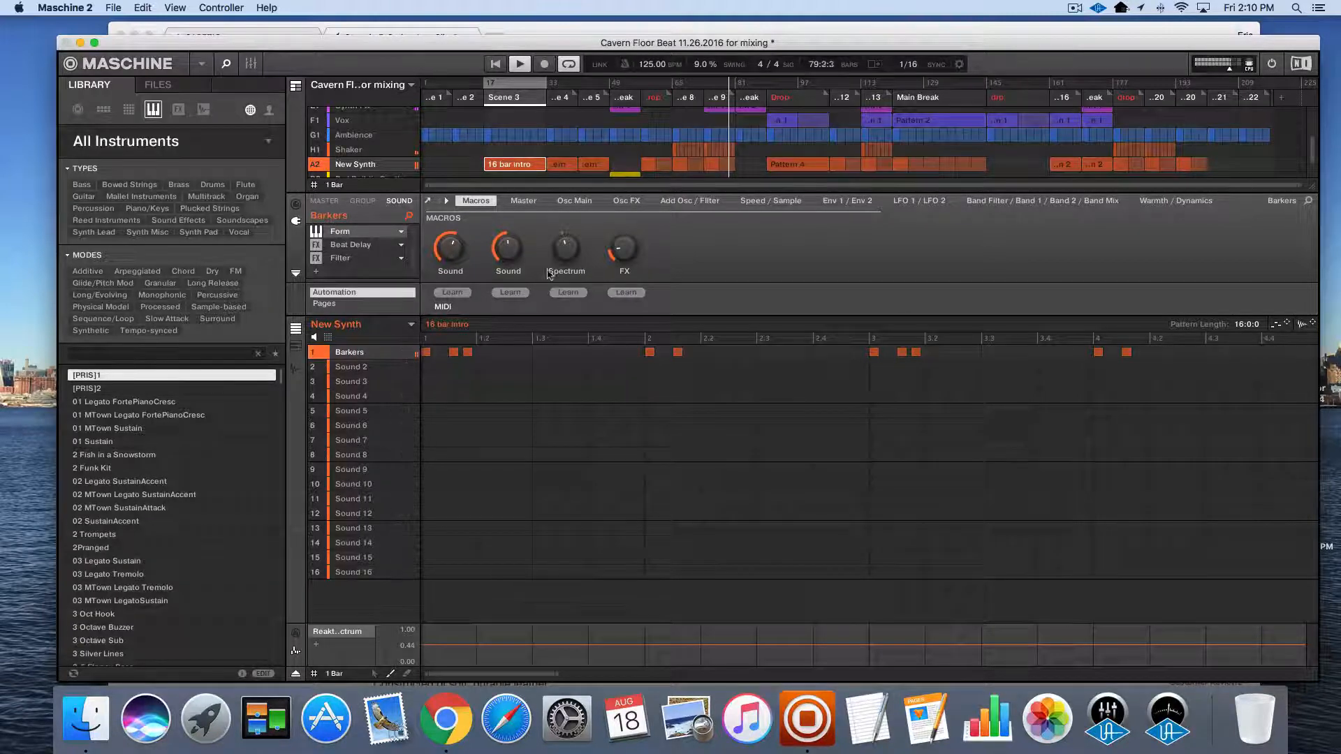
mouse_move(564, 244)
drag(565, 247, 565, 260)
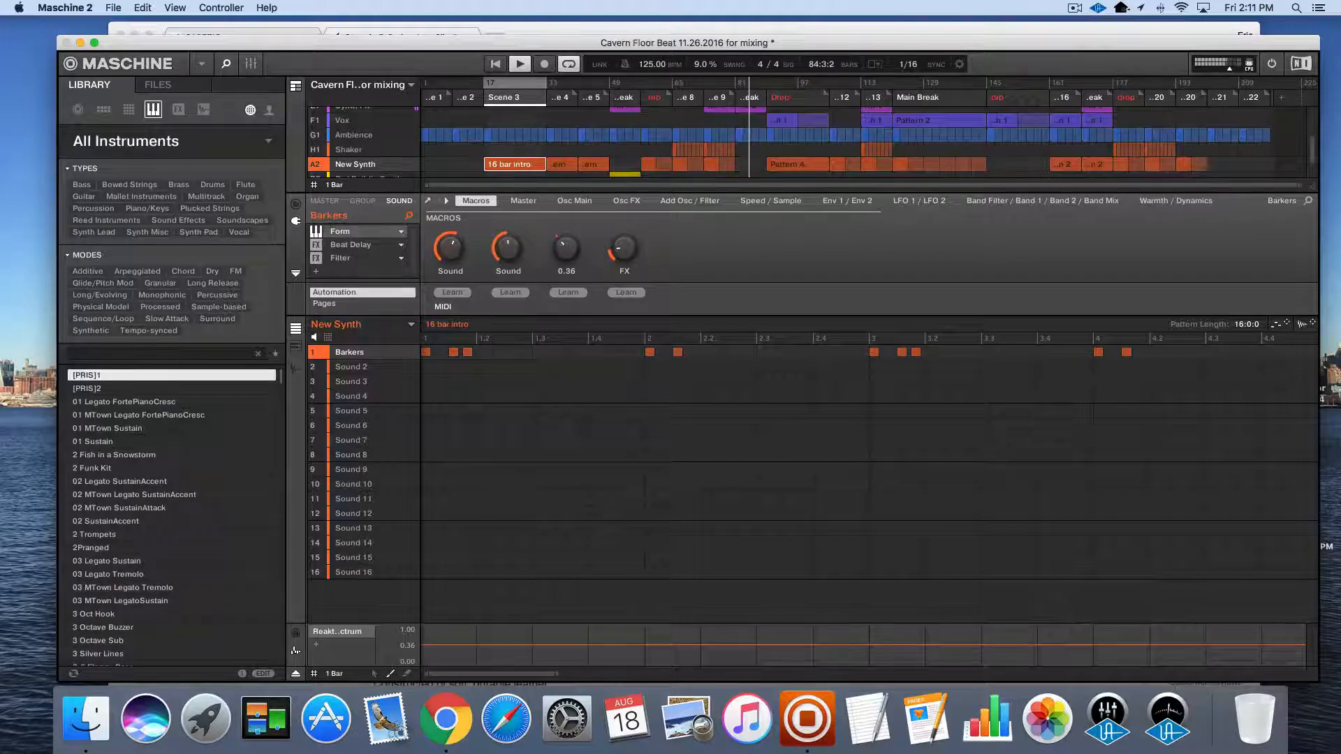
drag(566, 248, 566, 206)
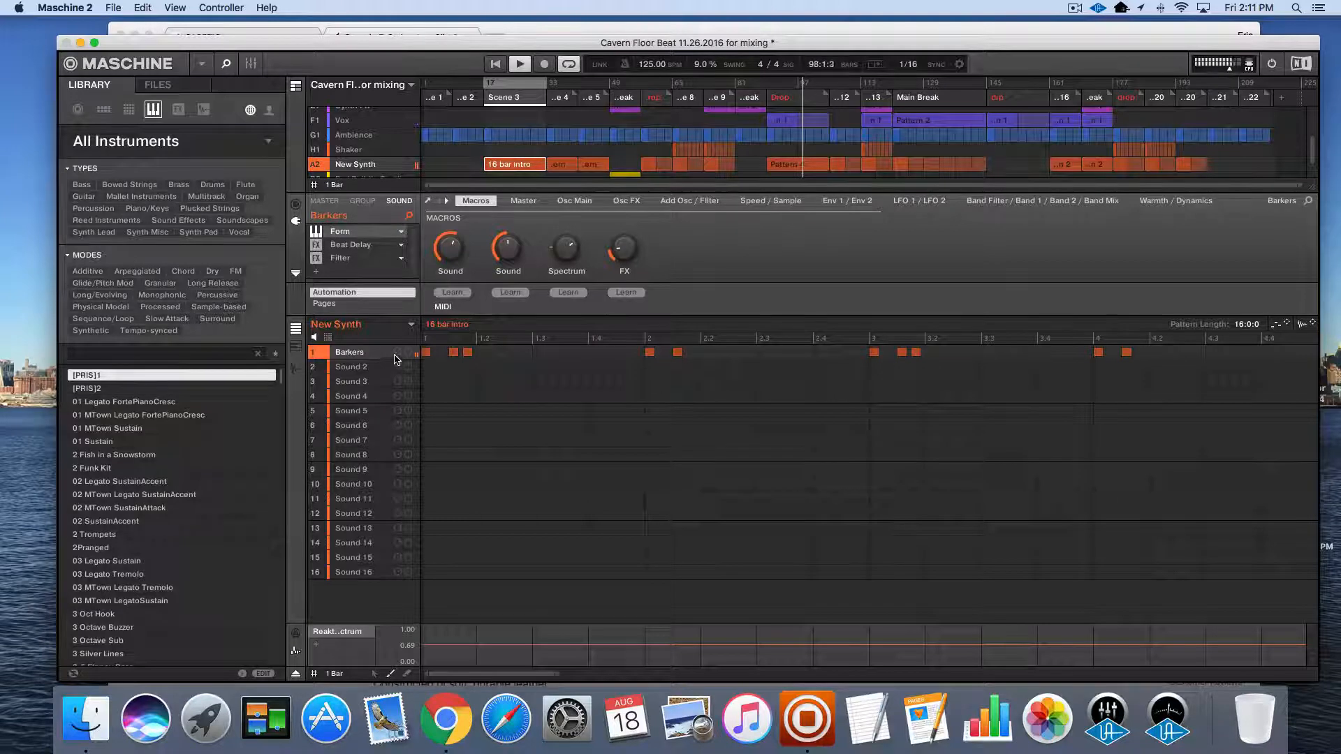
Examine the New Synth group's Teletronix LA-2A window from the mixer, close it, and return to the arrangement
click(362, 201)
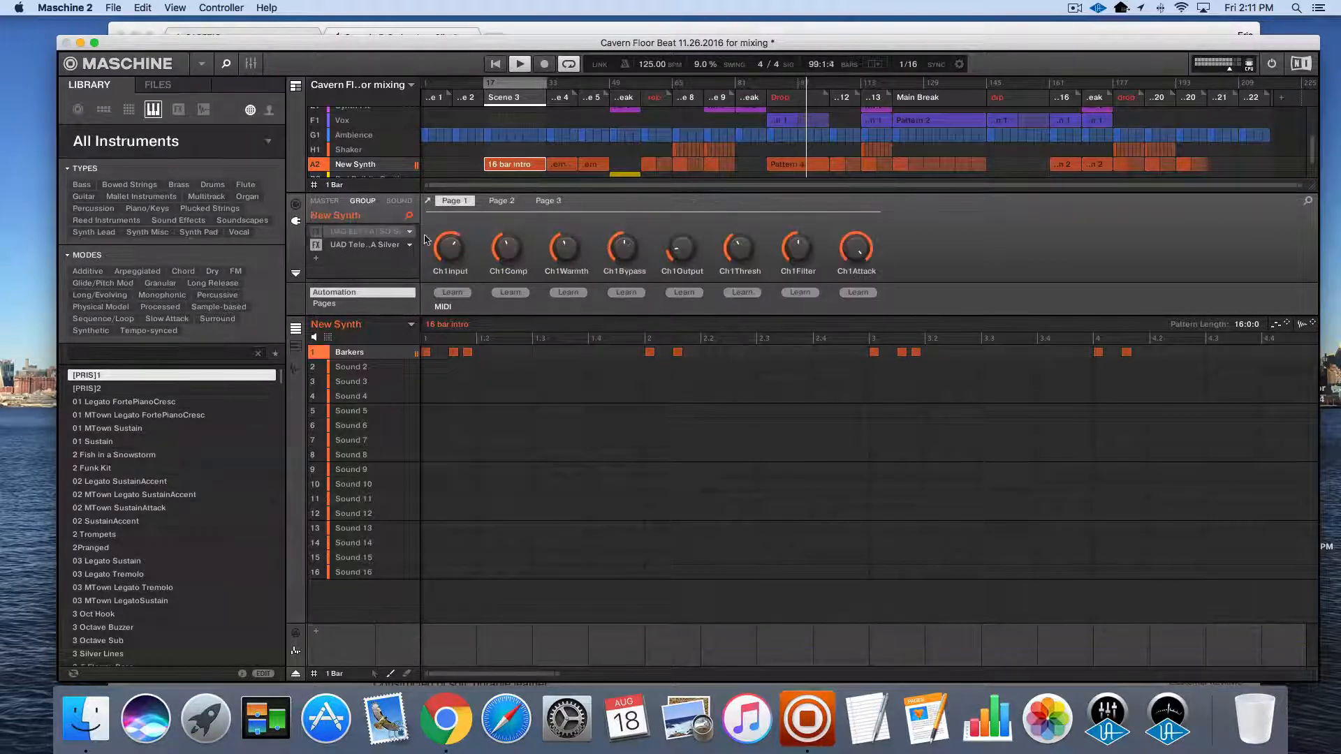
click(364, 245)
key(Tab)
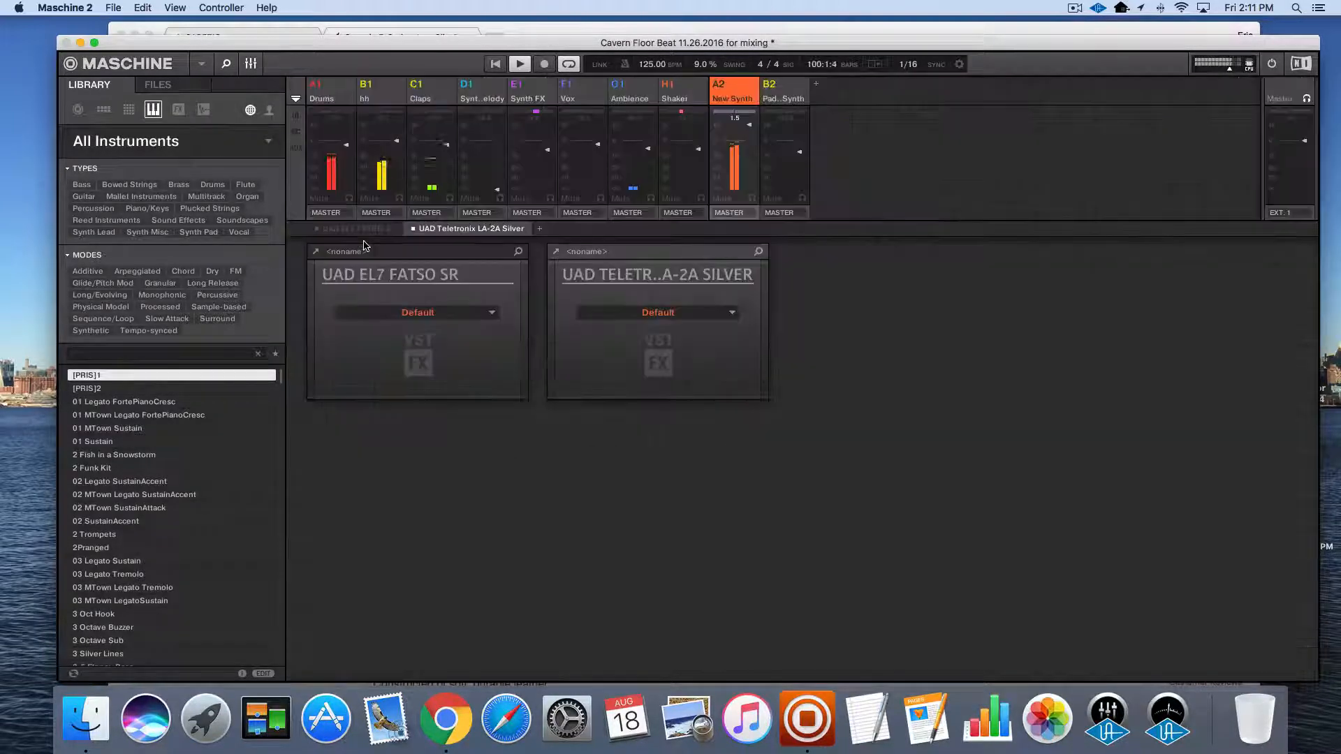
click(555, 254)
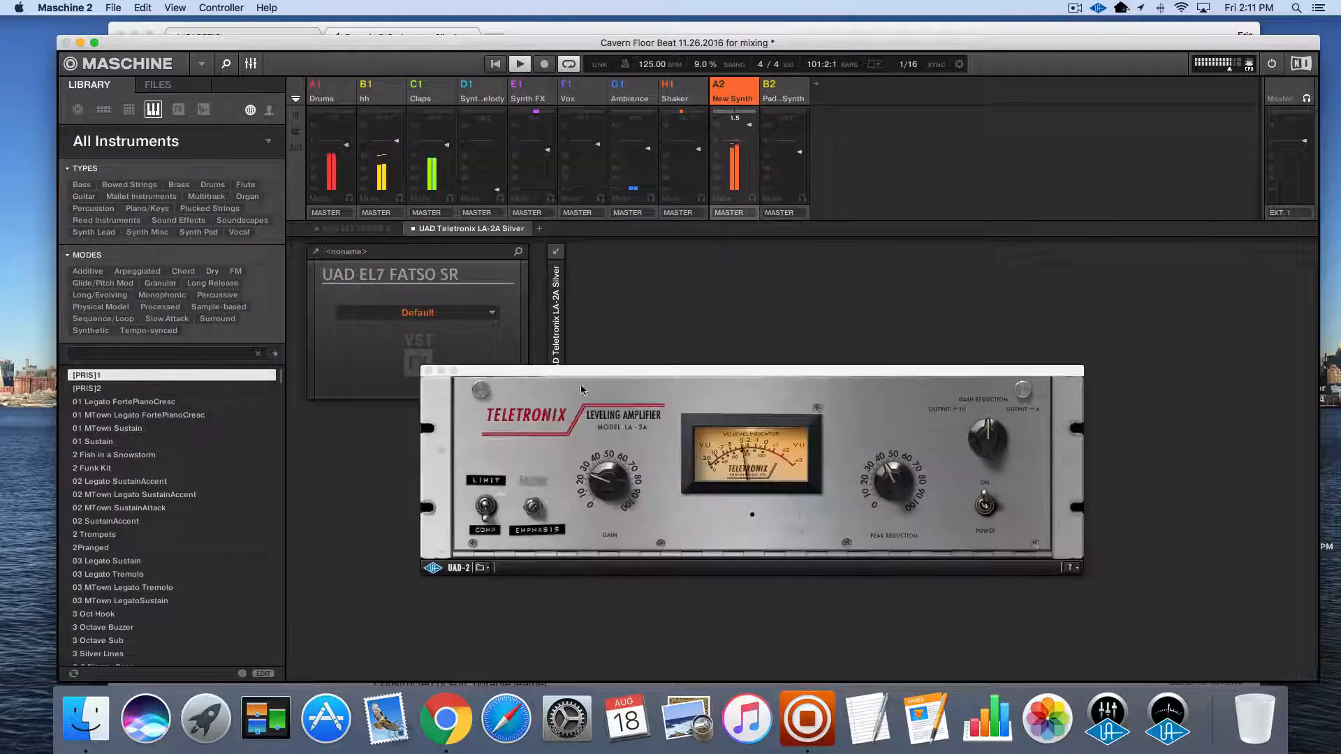
click(596, 479)
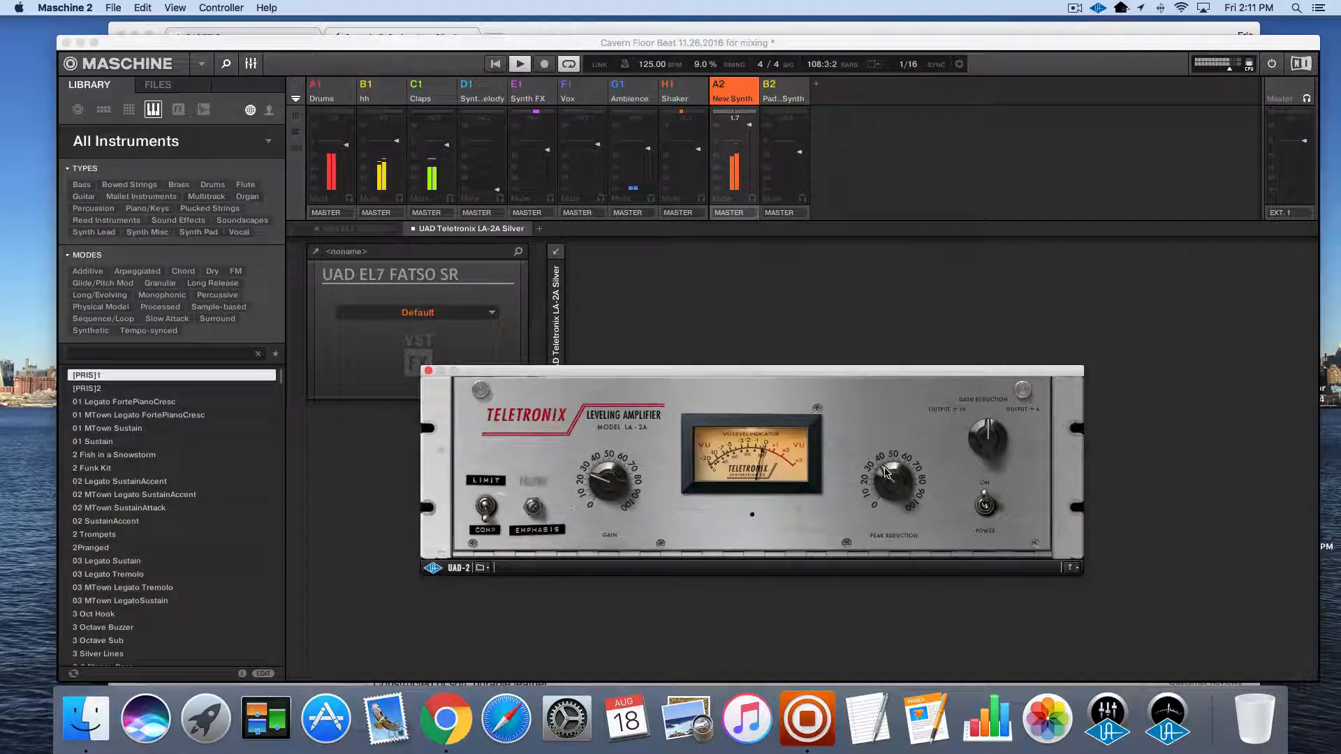
click(428, 371)
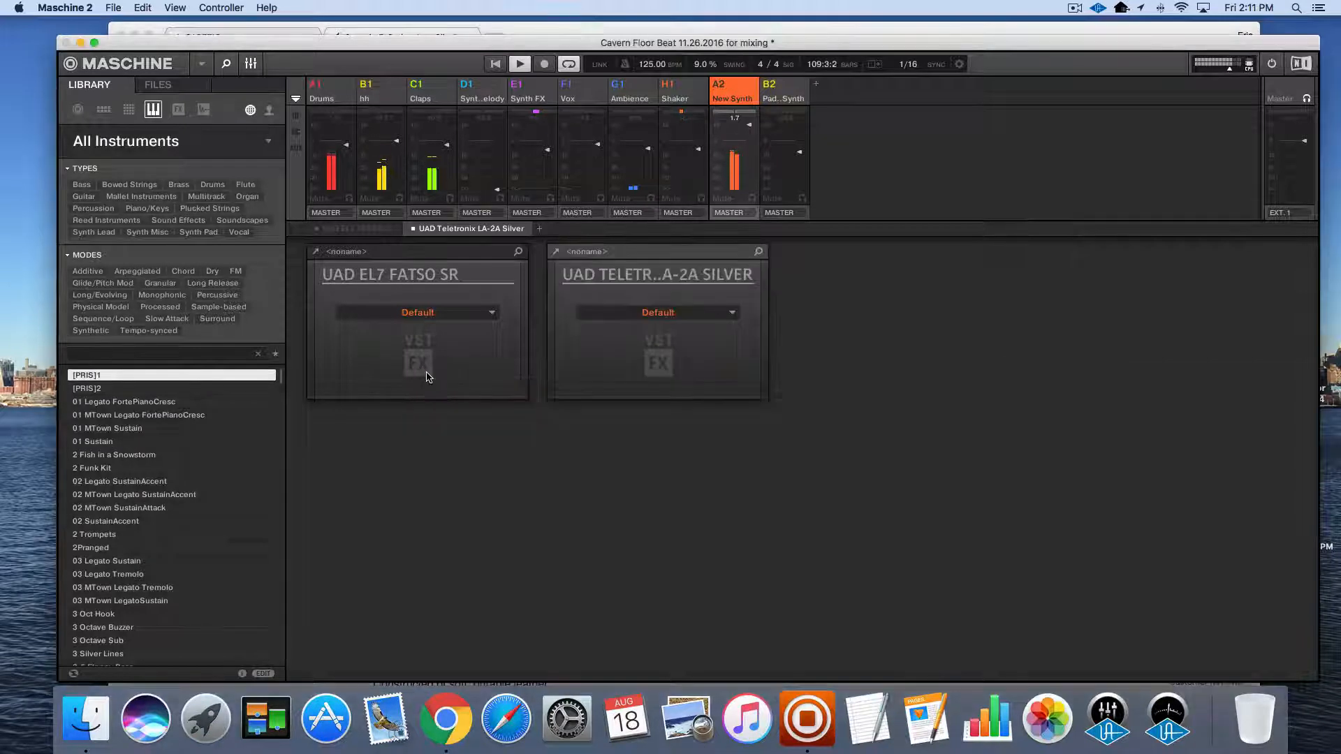
key(Tab)
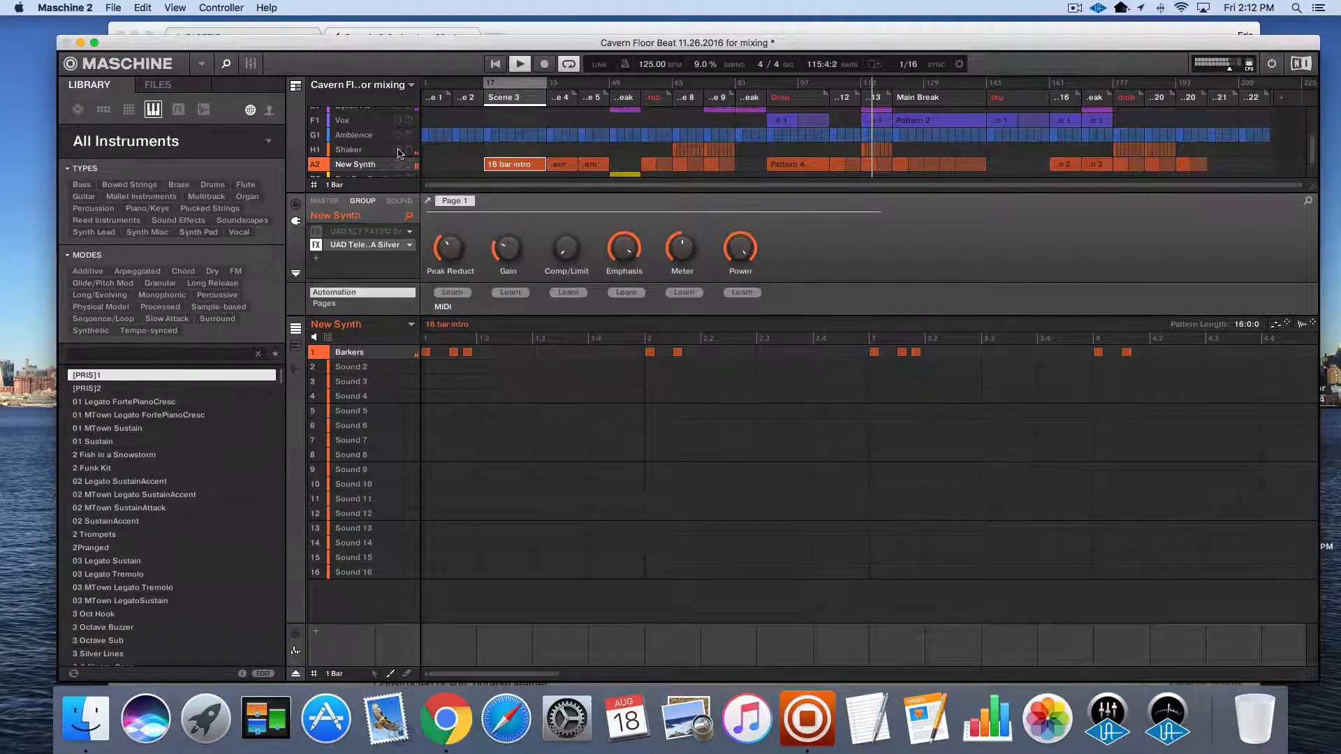
Stop playback in the Main Break and save the project
scroll(381, 149, up, 3)
scroll(380, 149, up, 1)
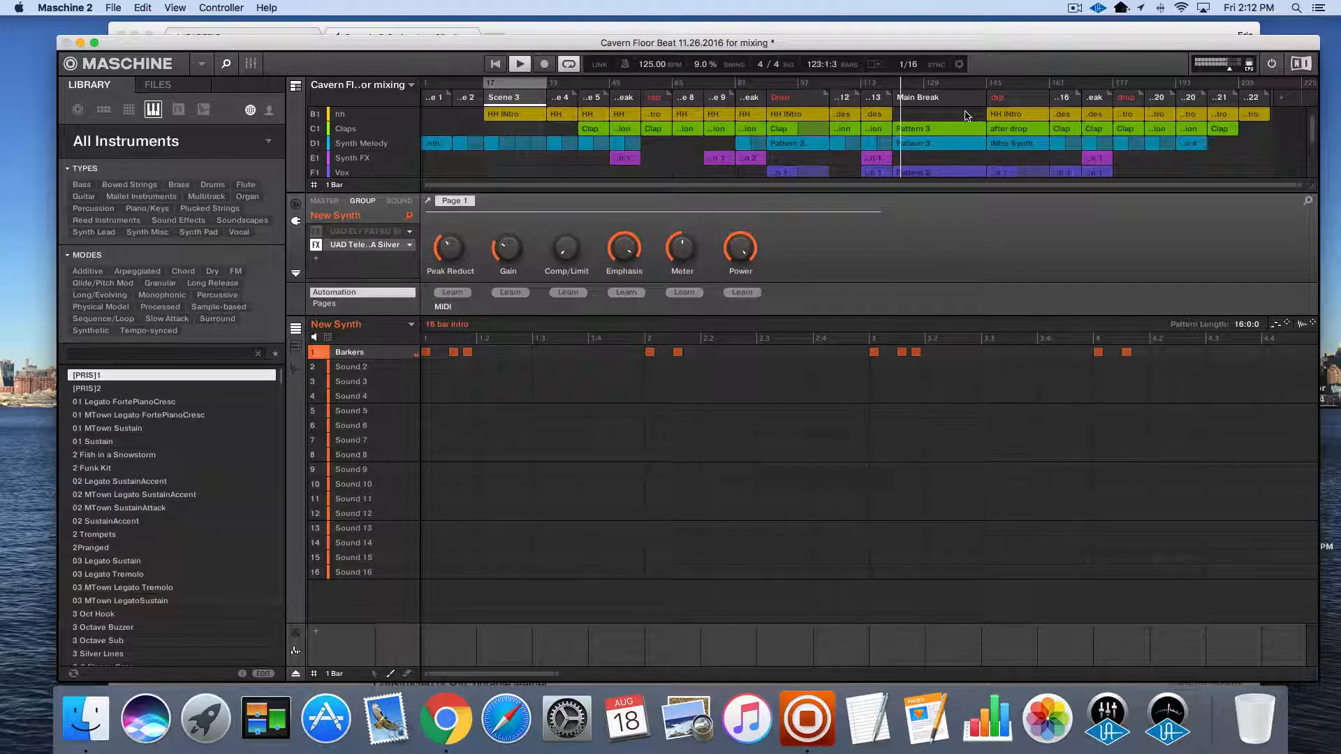
key(space)
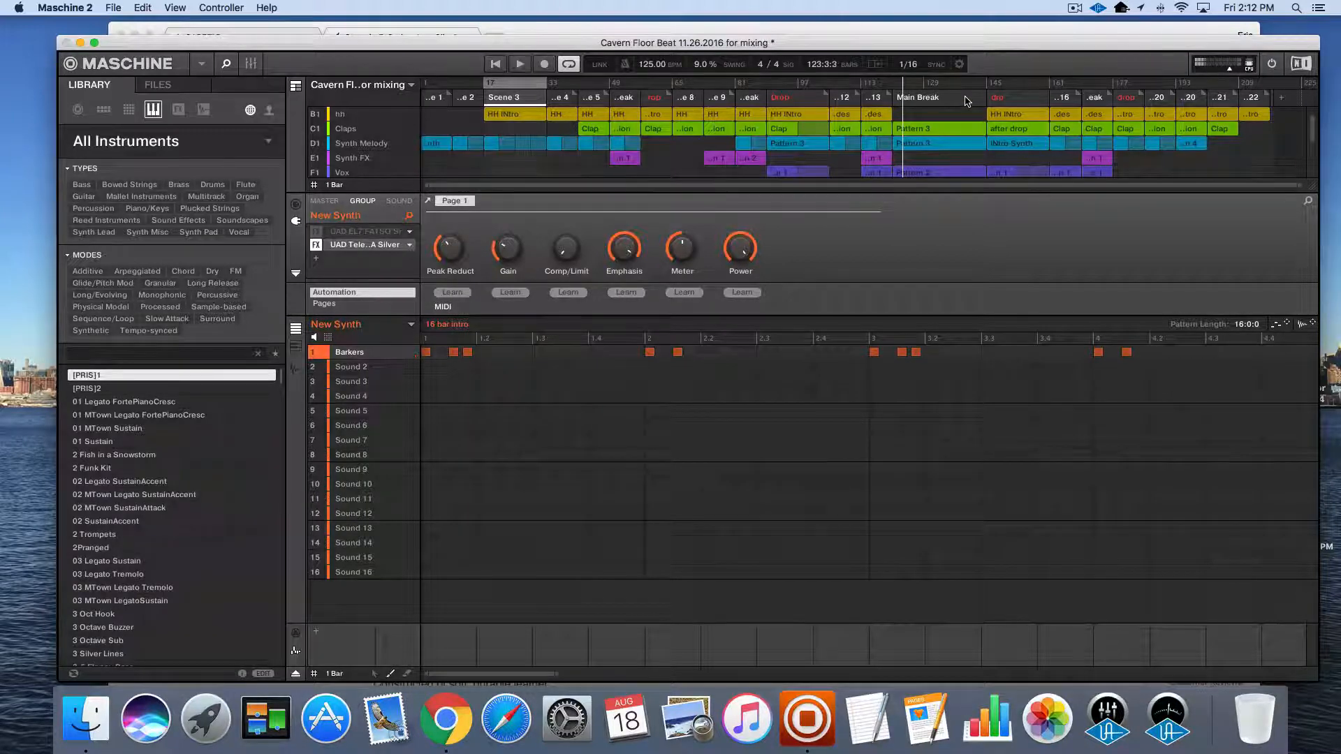
key(super+s)
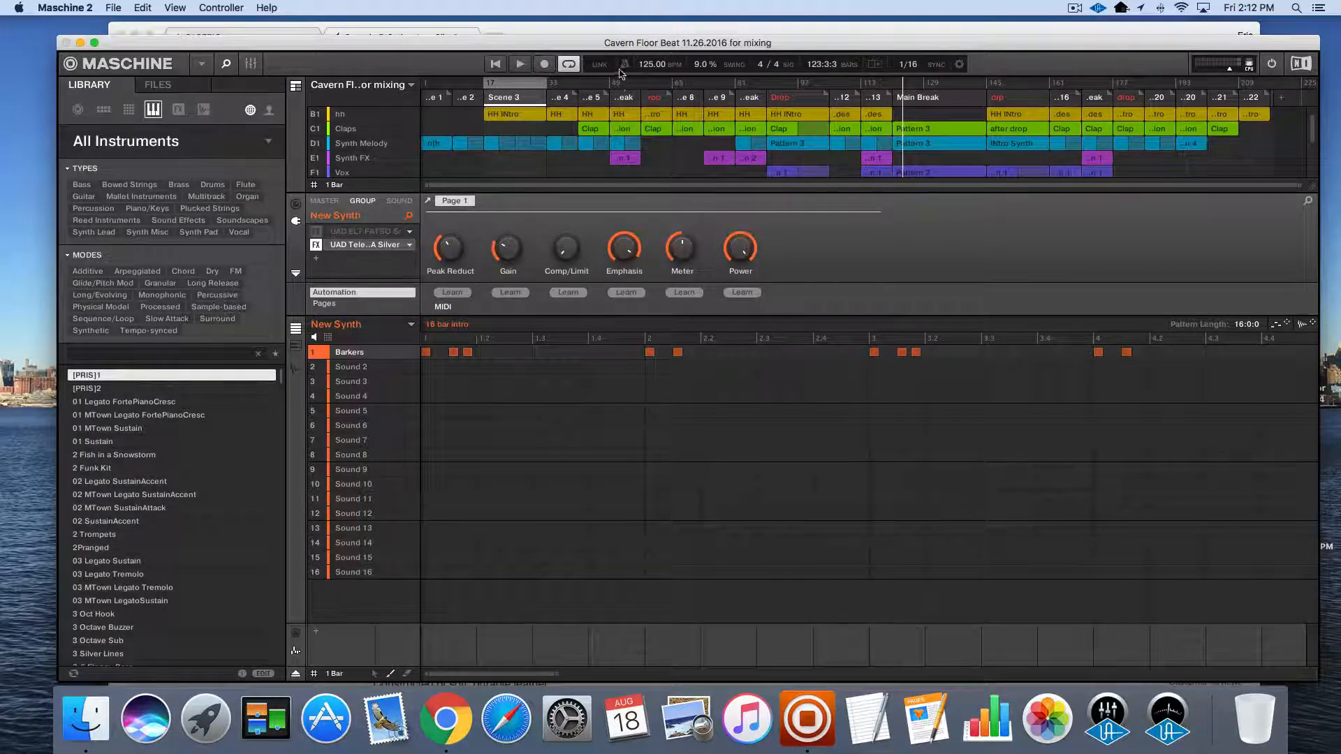
Play the arrangement from bar 46 into the following break, and stop playback
click(598, 83)
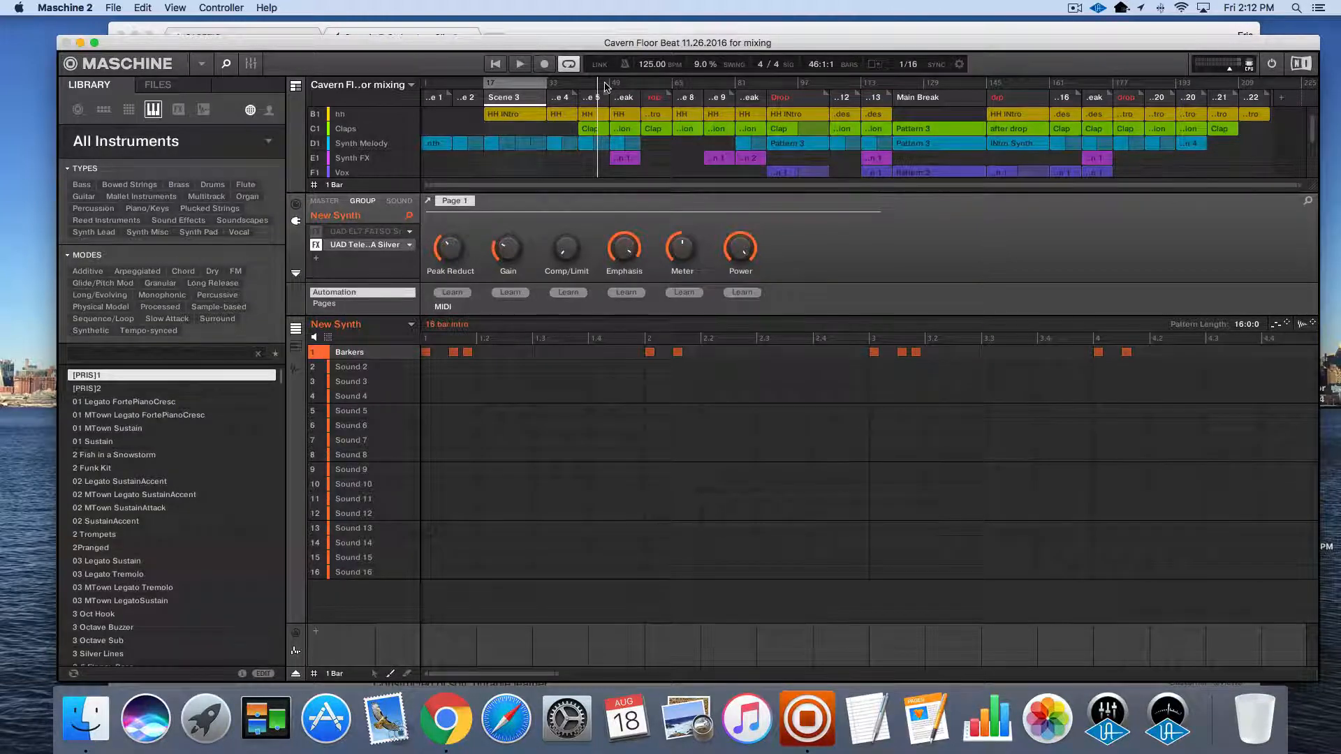
key(space)
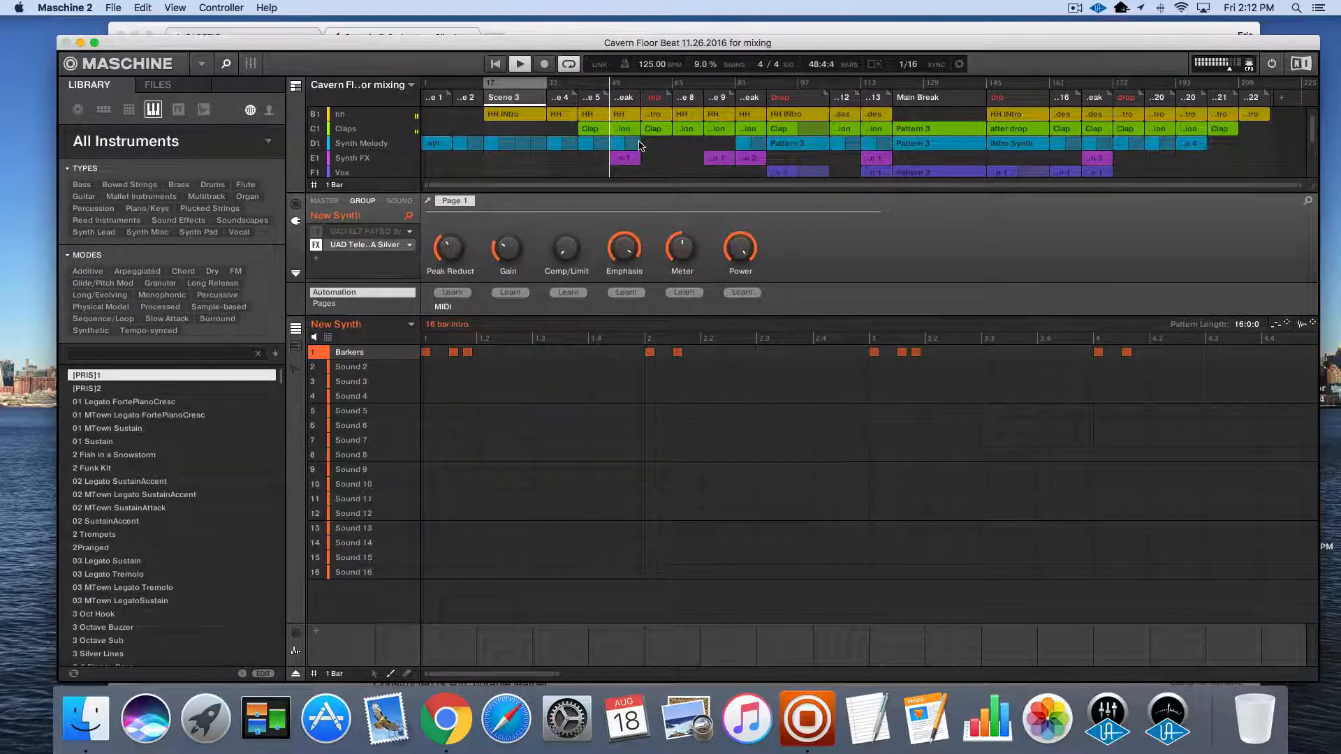
key(space)
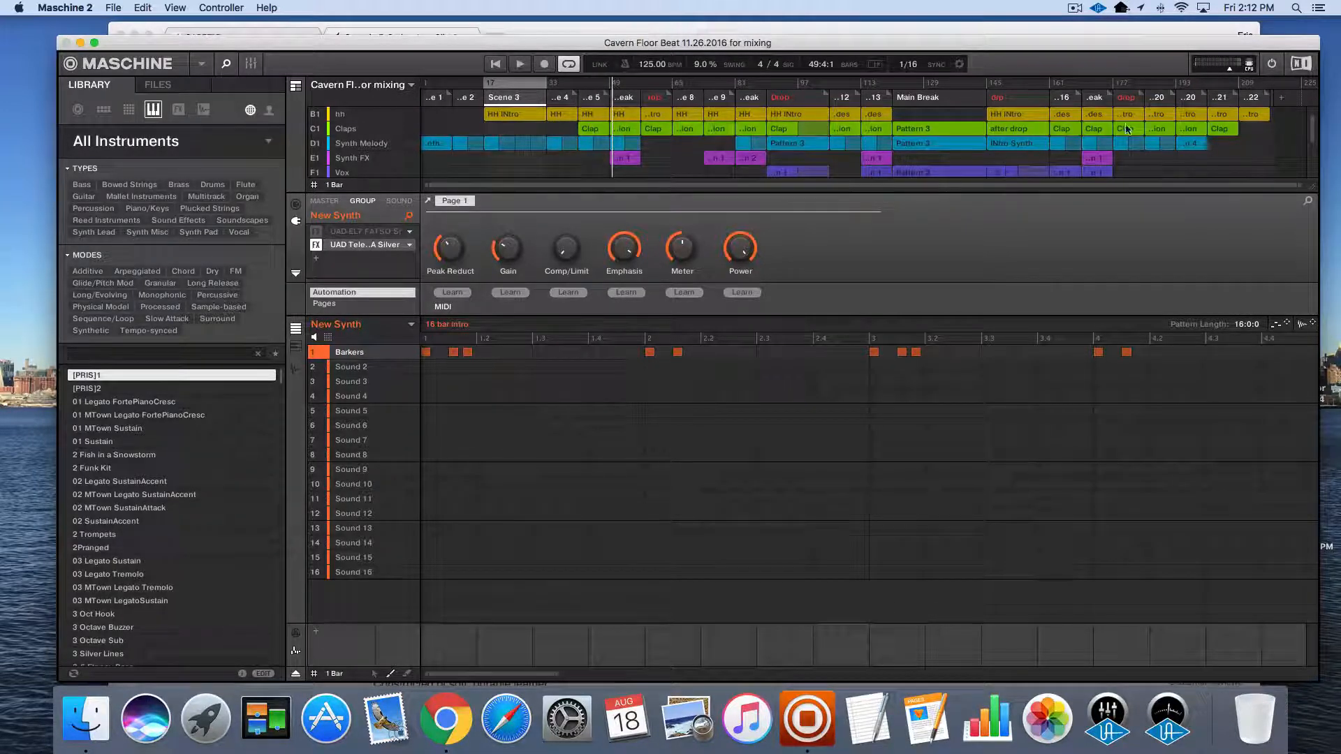
Look over the lower groups down to Pad Buildin Synth and place the playhead at the Drop scene, bar 89
scroll(1025, 144, down, 3)
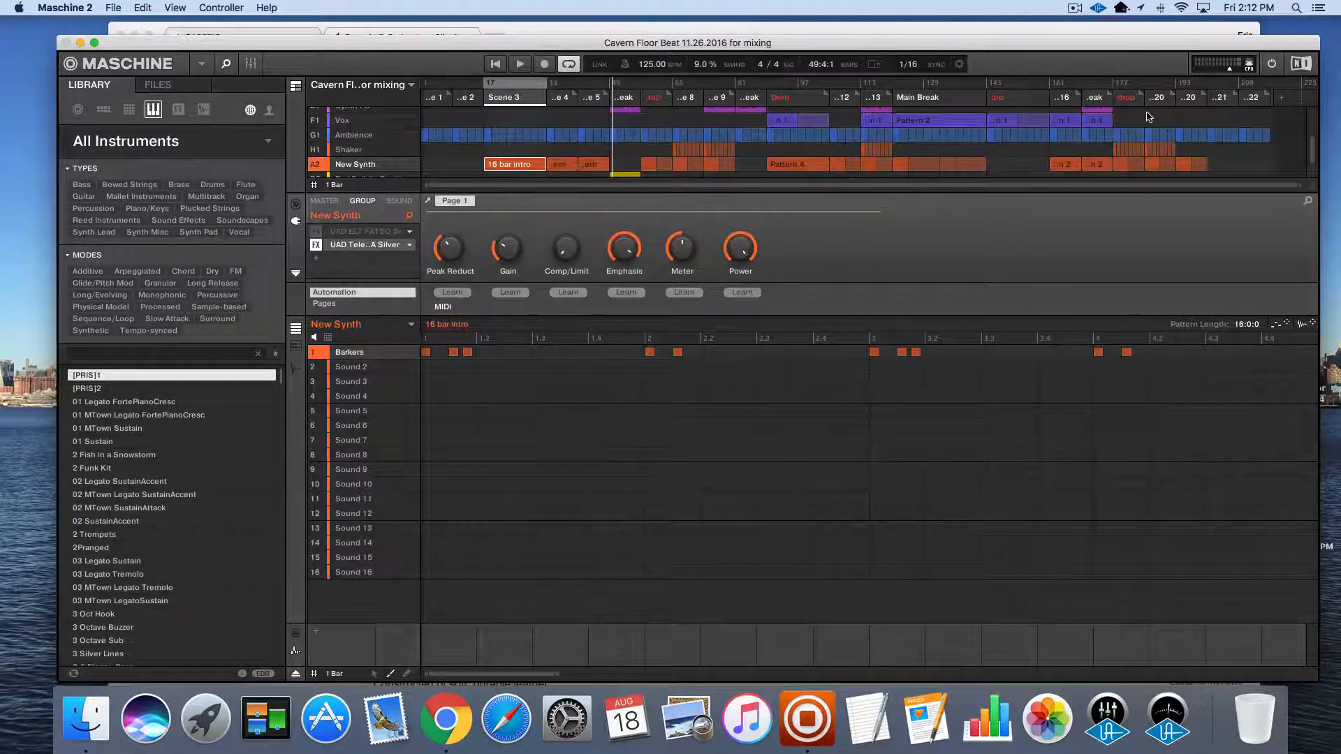
scroll(613, 127, down, 2)
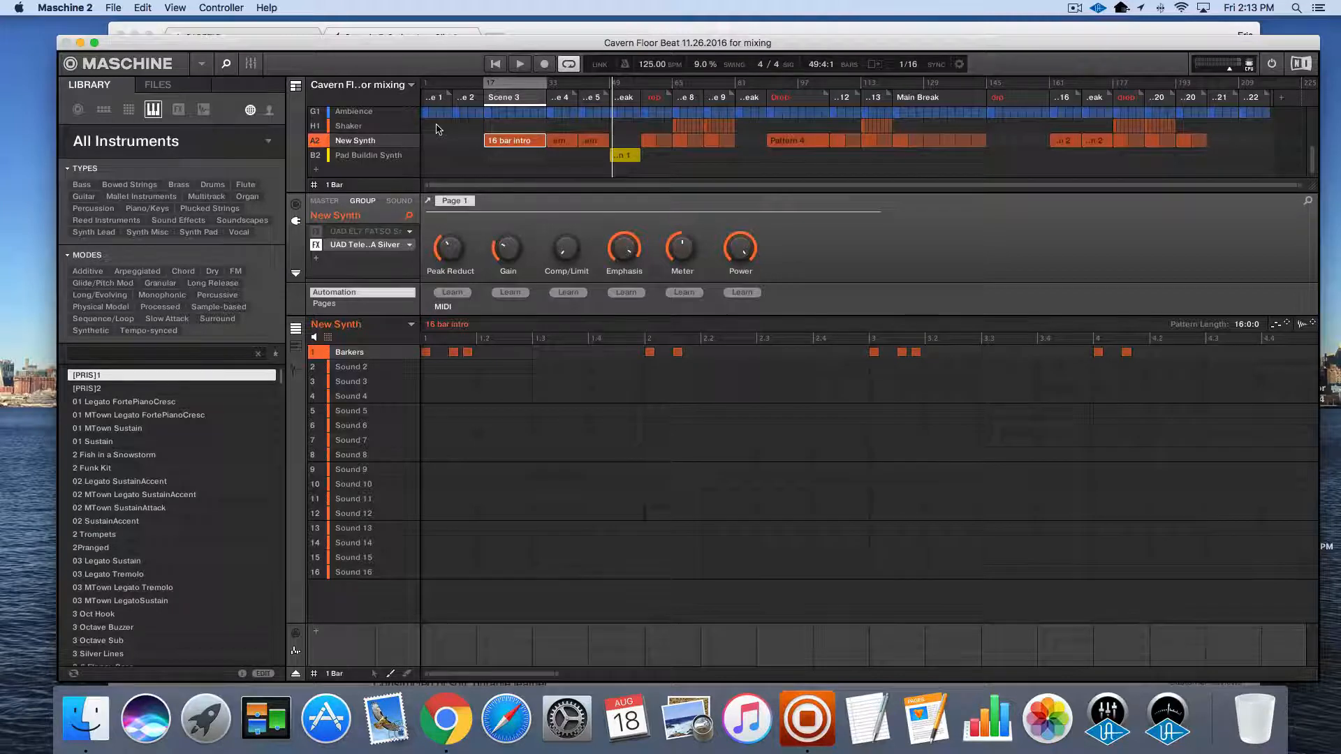
click(773, 91)
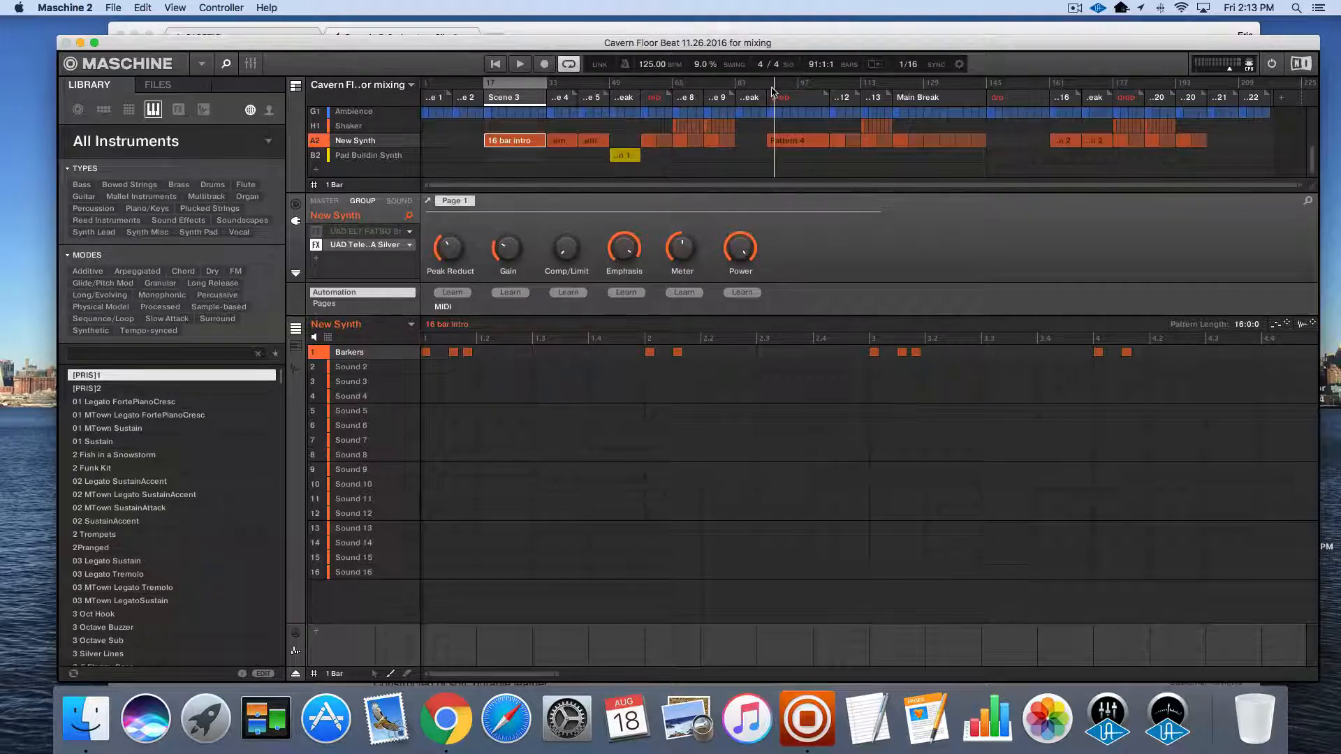
click(767, 91)
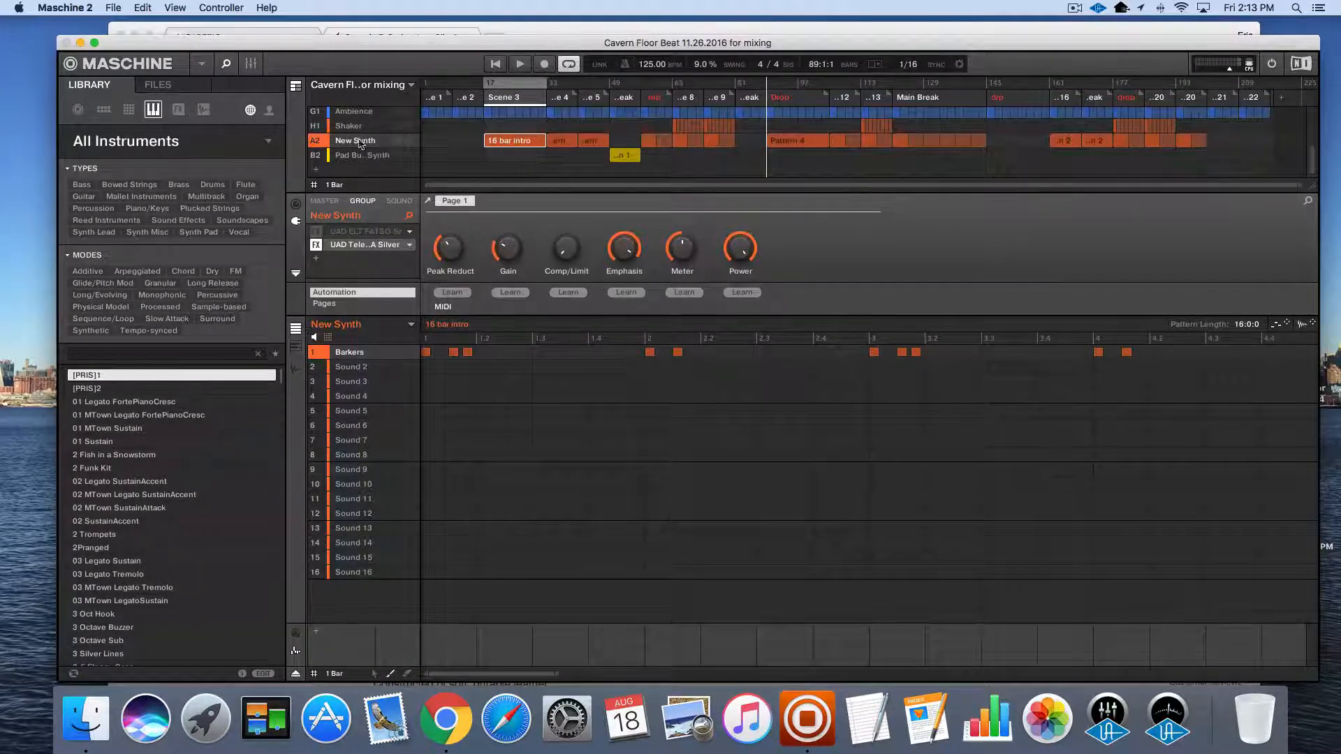
Review the group-level effects of Drums, hh and Claps, closing the Studer A800 window on Drums
scroll(366, 145, up, 3)
click(351, 115)
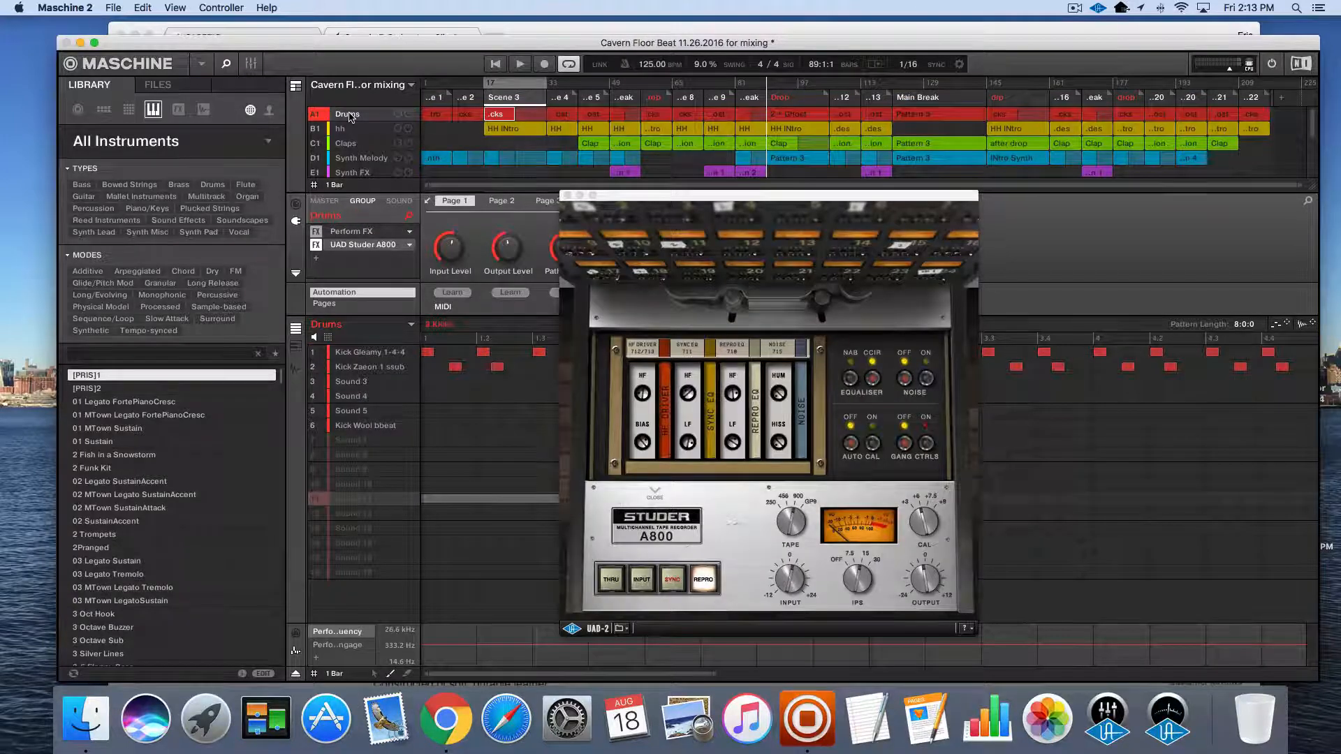
click(349, 130)
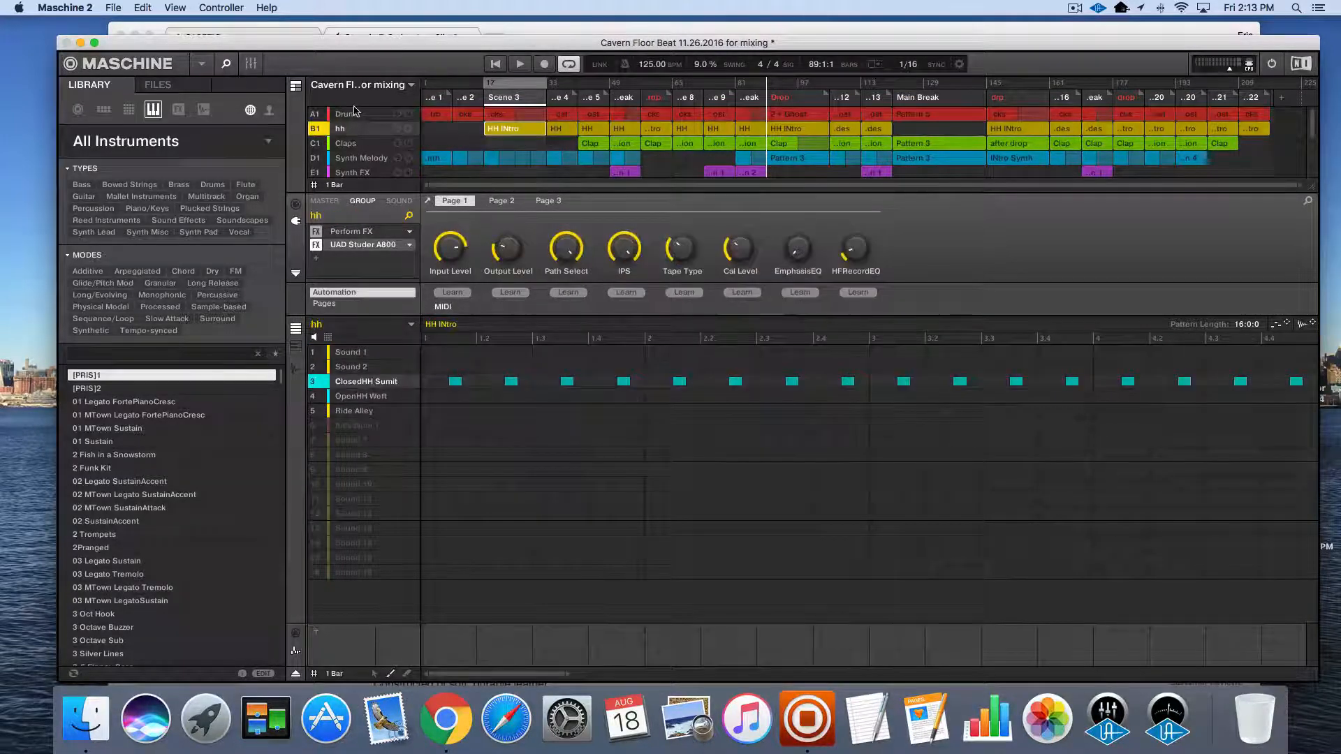
click(356, 114)
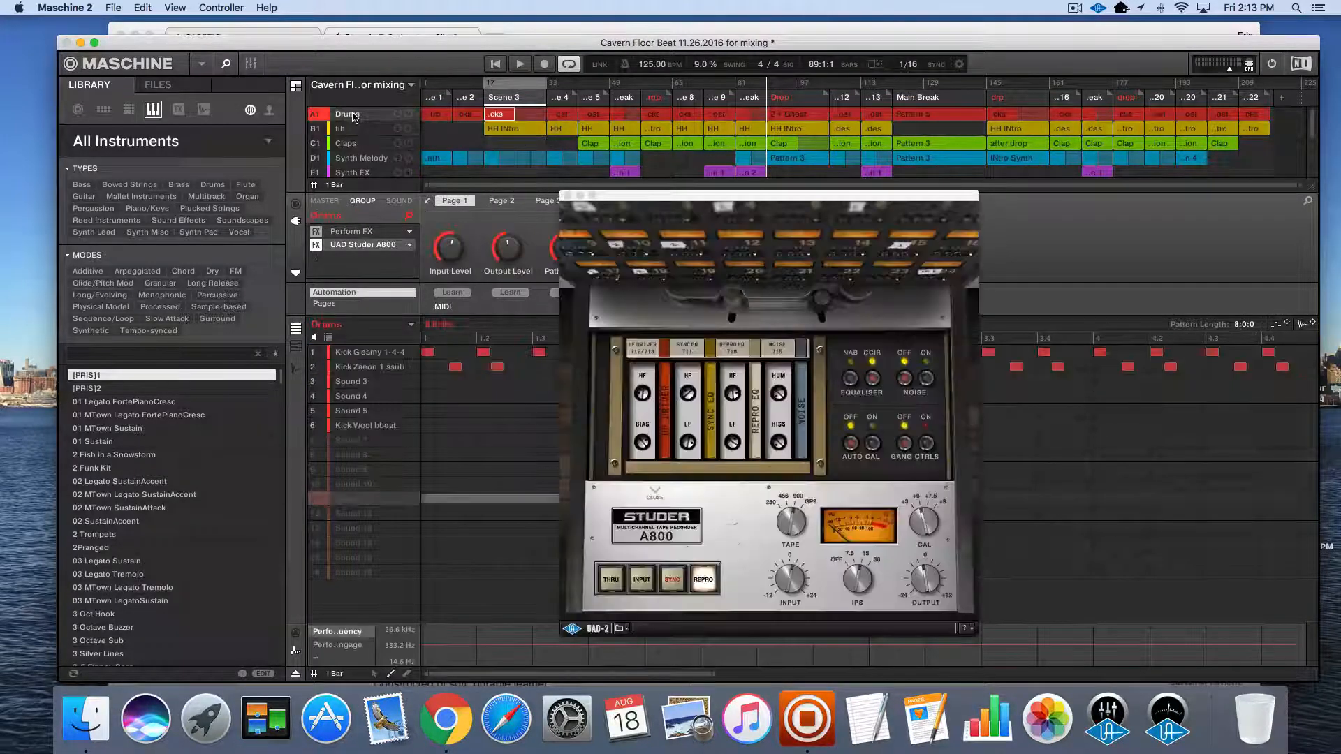
click(567, 196)
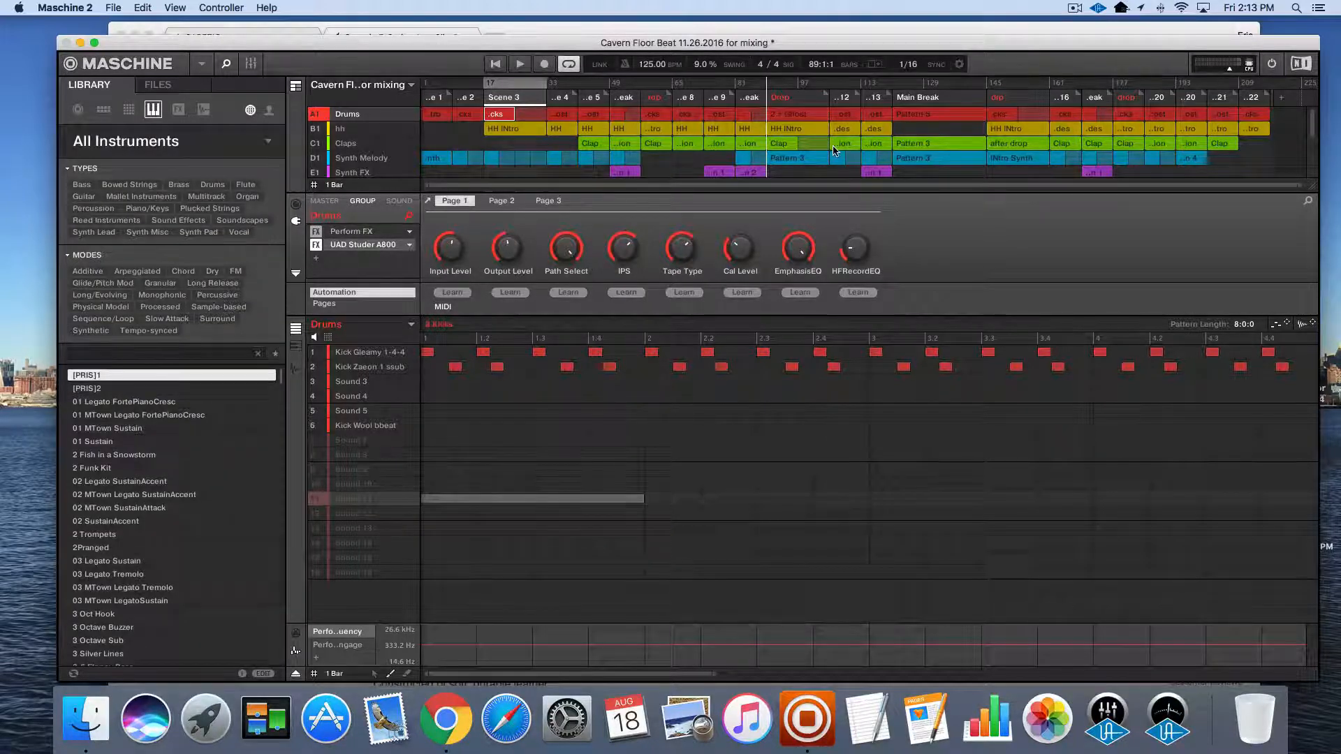
click(352, 131)
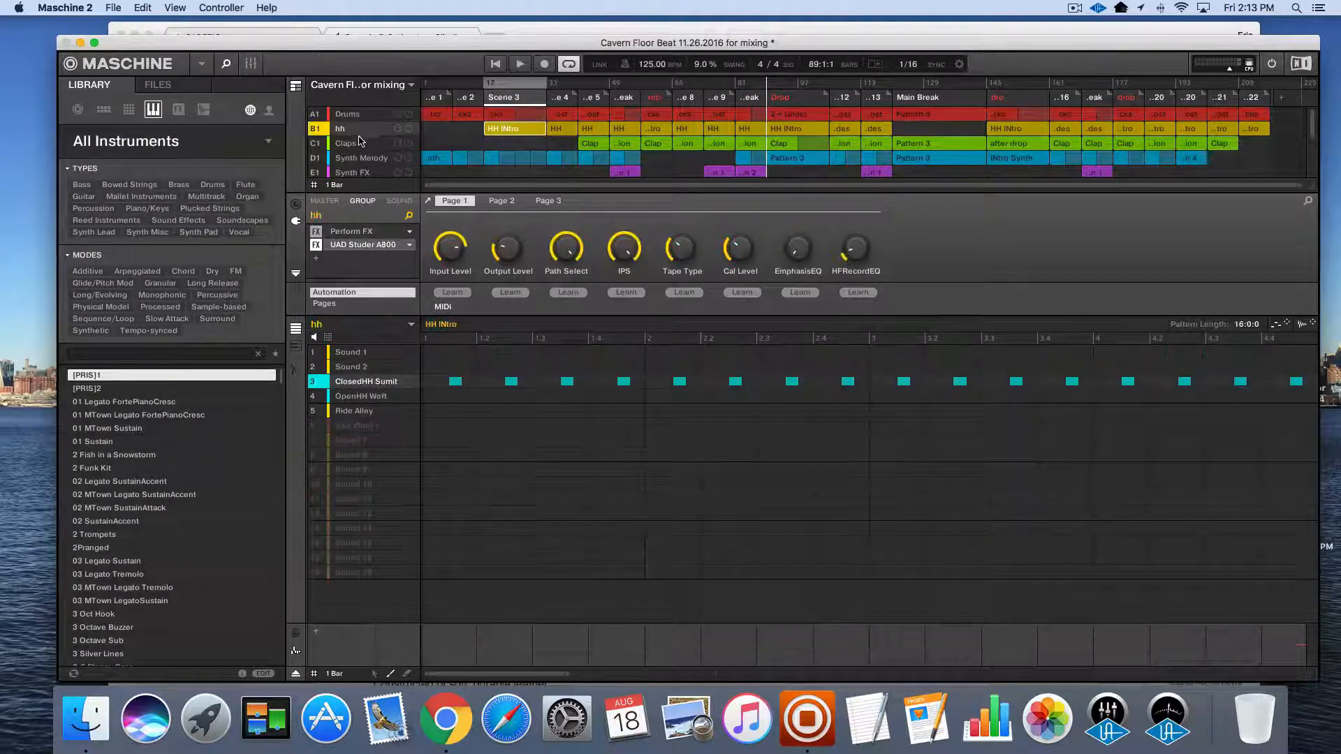
click(359, 143)
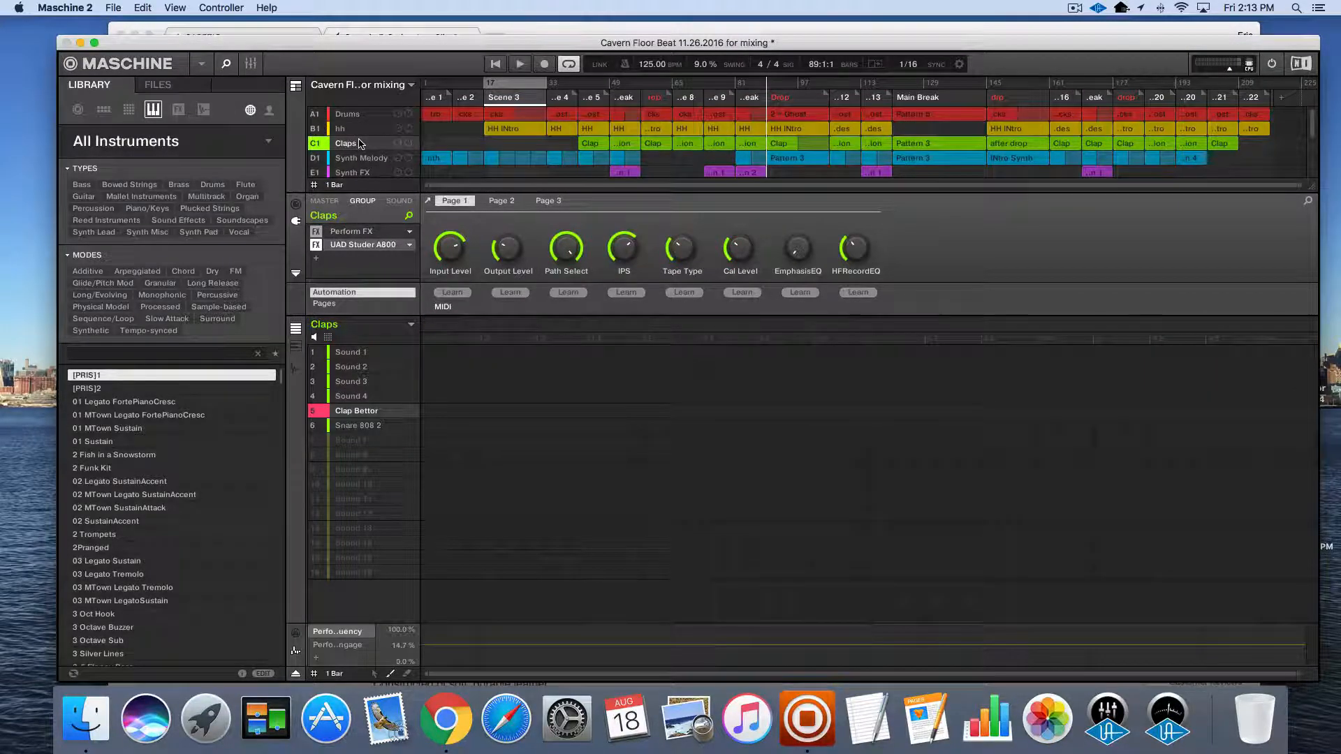
click(112, 9)
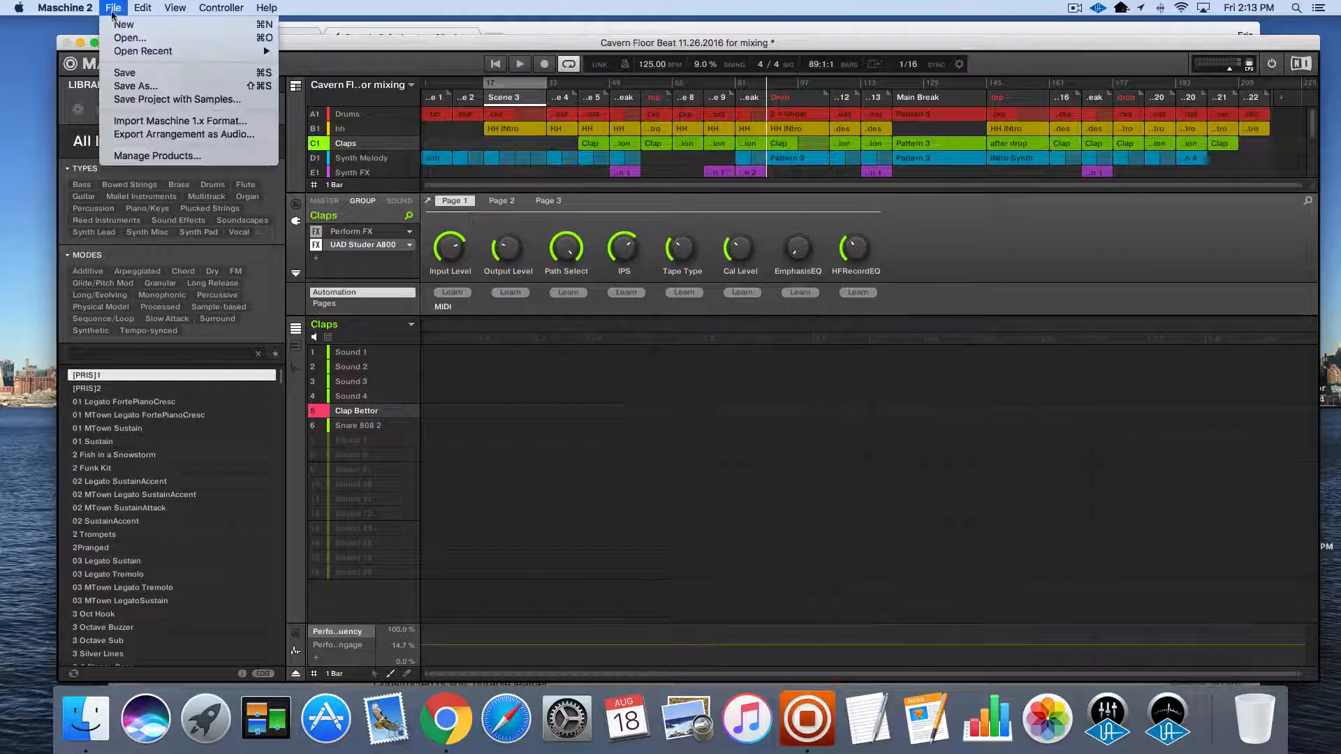
click(407, 44)
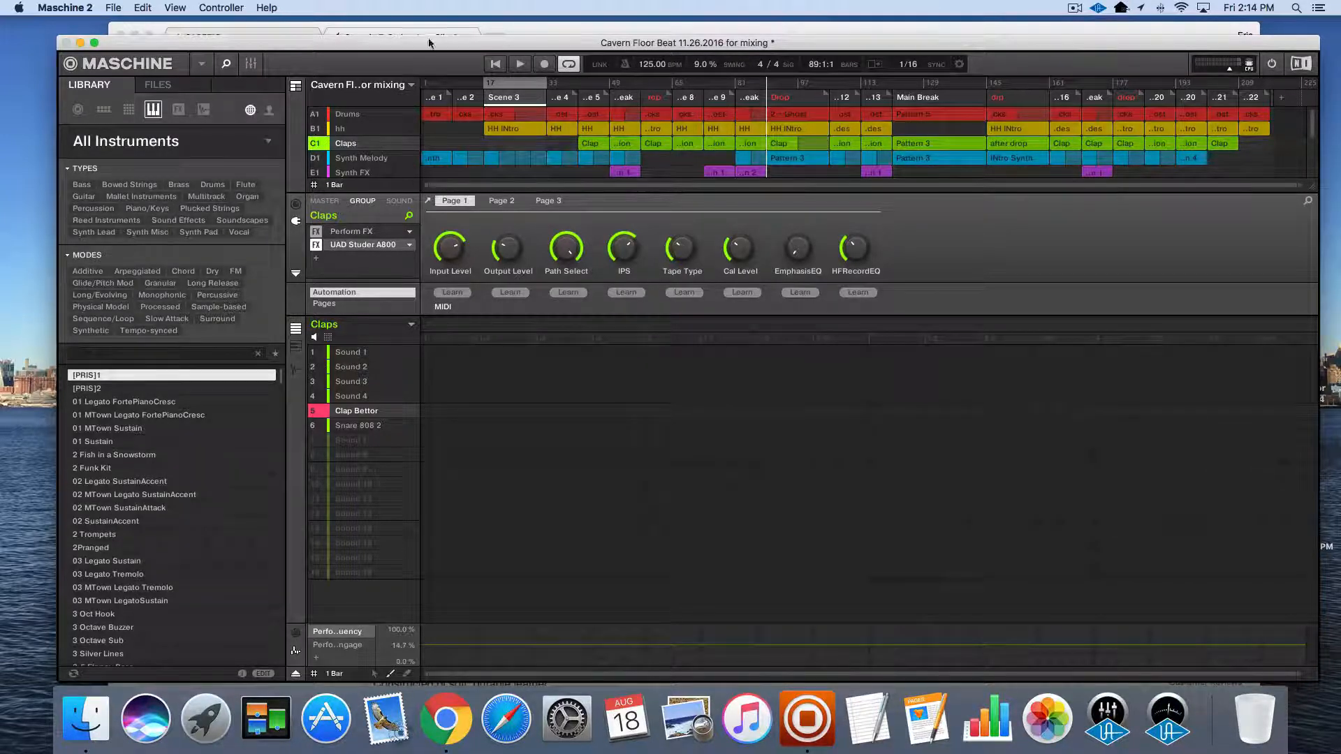
drag(429, 43, 450, 35)
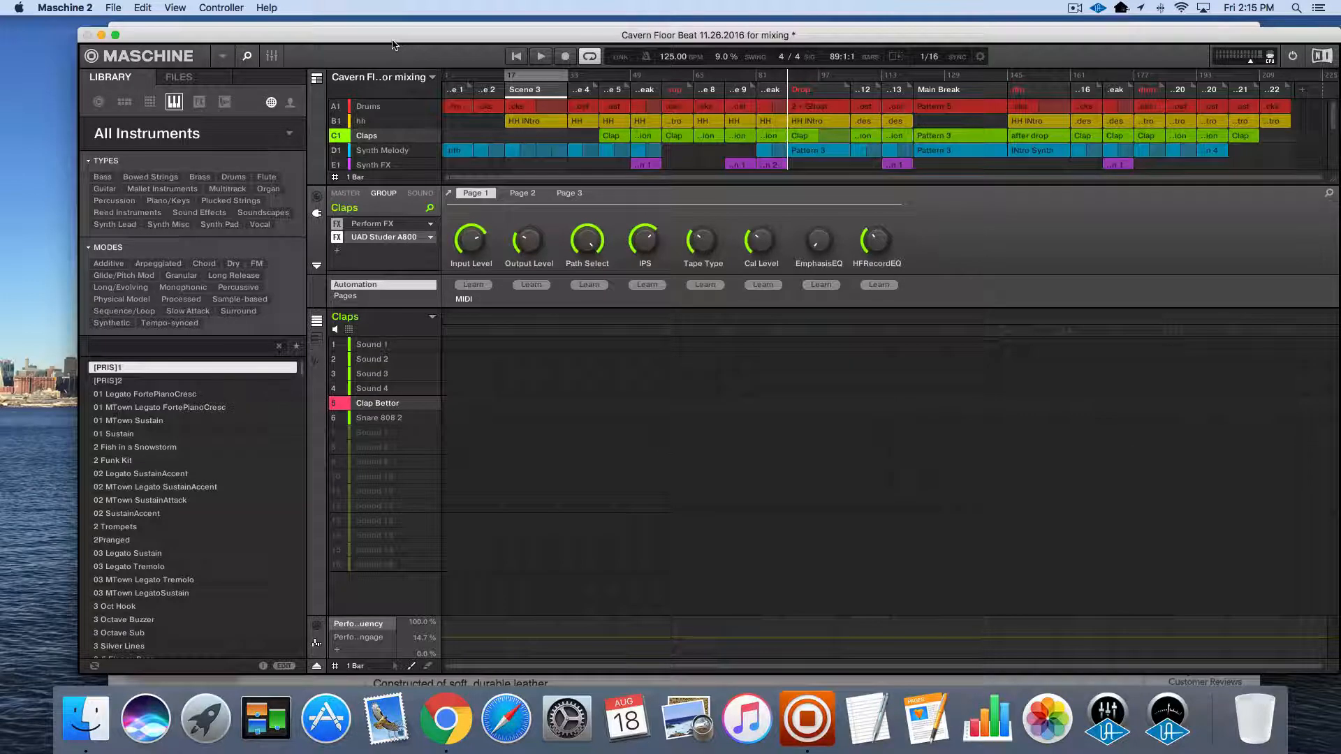
drag(402, 42, 402, 69)
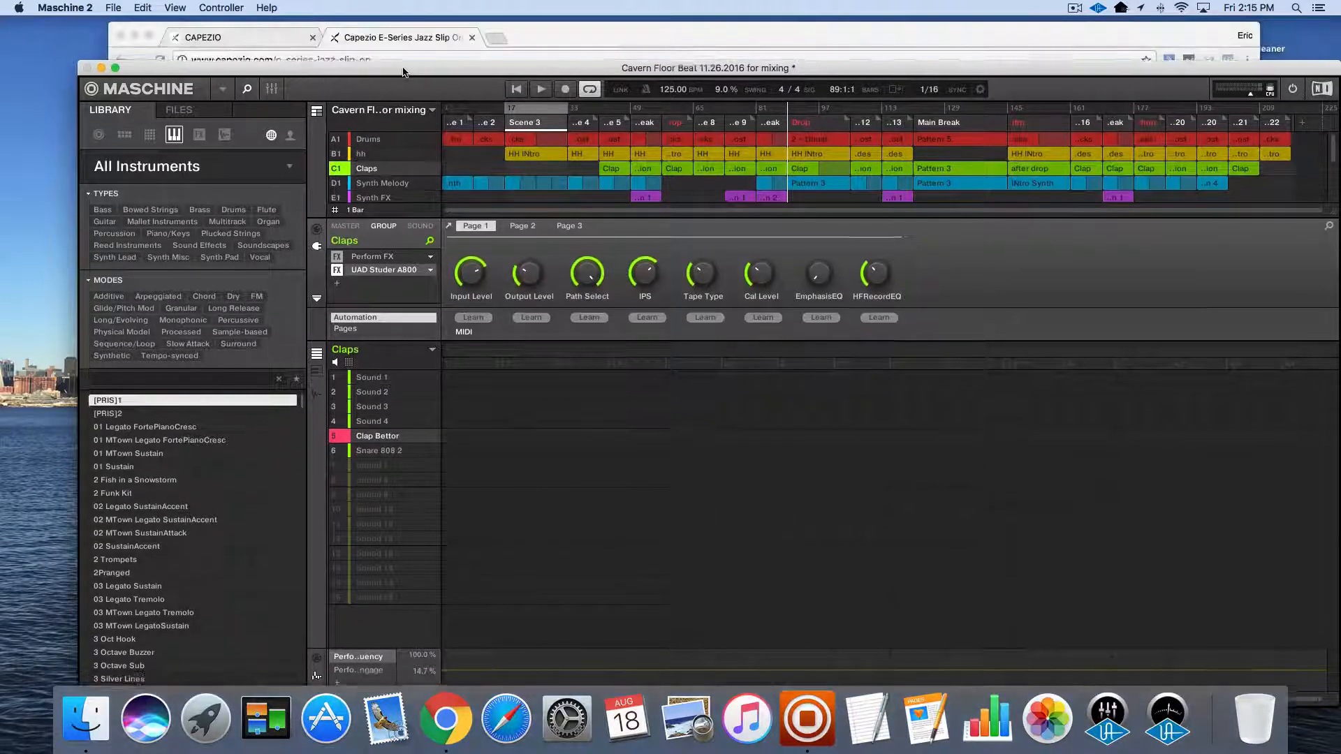